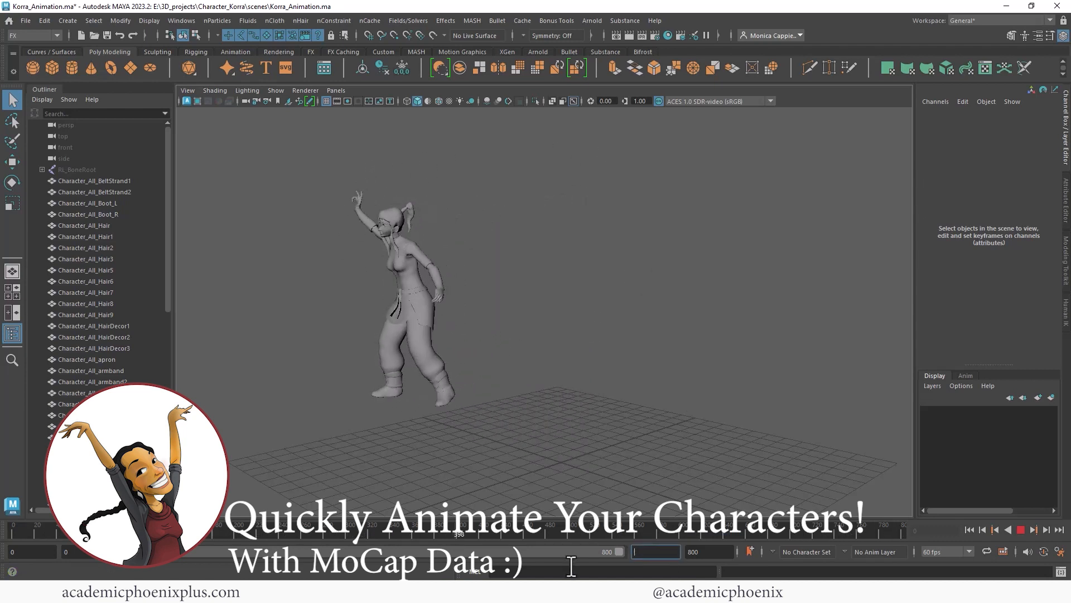
# Step: Browse the free motions in the ActorCore motion library, sorted by price low to high
pyautogui.press('Return')
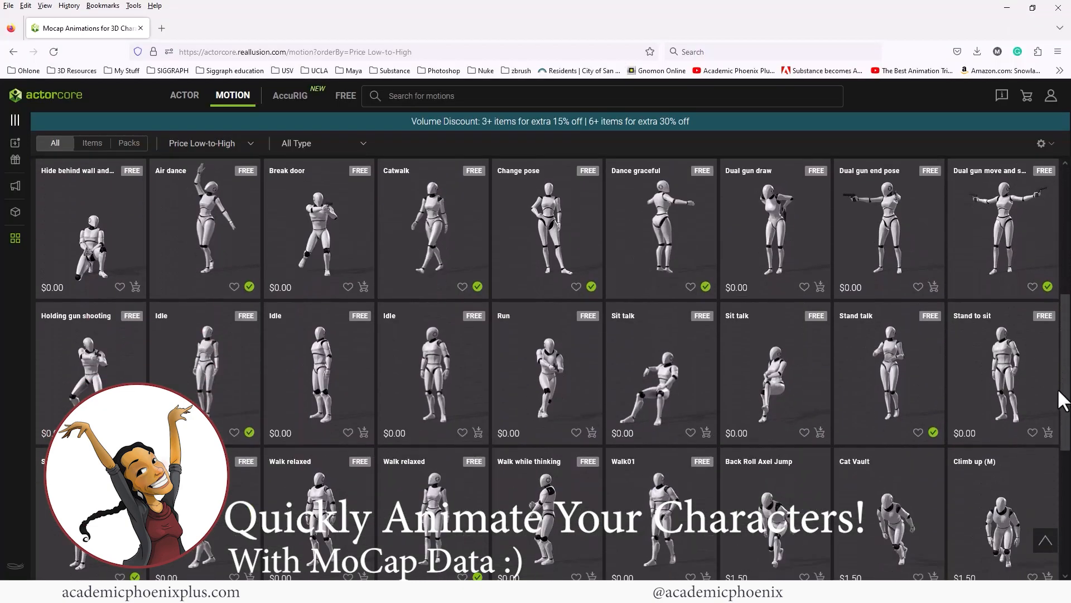
pyautogui.scroll(-5, 1063, 385)
pyautogui.scroll(10, 1063, 385)
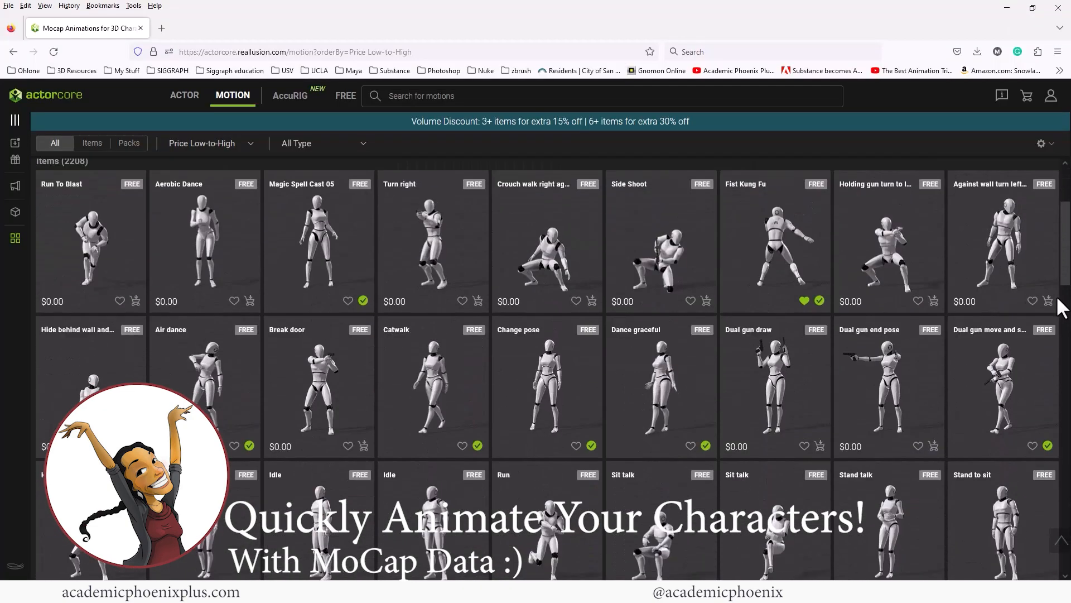
pyautogui.scroll(-2, 1063, 316)
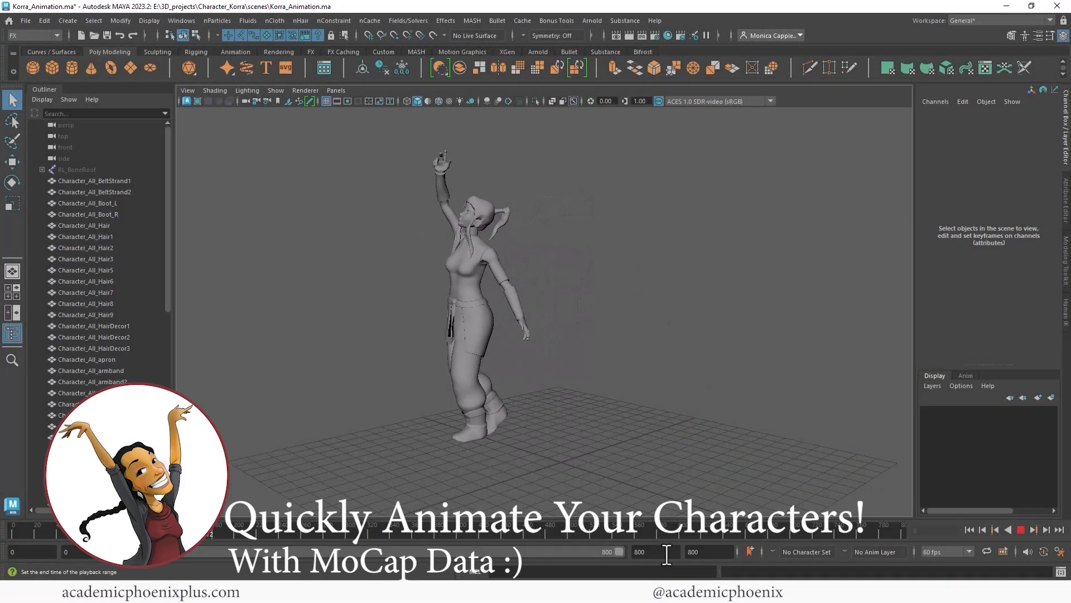
# Step: Switch to Maya and set the end time of the animation's playback range to 1500
pyautogui.click(668, 552)
pyautogui.write('1500')
pyautogui.press('Return')
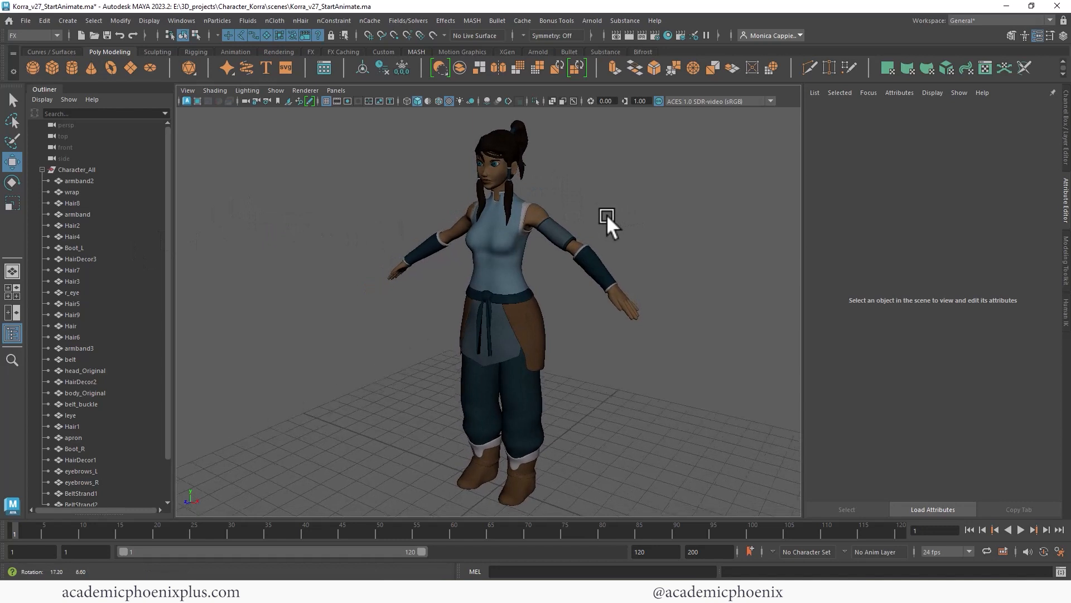
# Step: Select all of the character's meshes and set up an export of the selection with OBJexport as the file type
pyautogui.moveTo(607, 214)
pyautogui.keyDown('alt'); pyautogui.mouseDown()
pyautogui.moveTo(644, 212)
pyautogui.moveTo(608, 203)
pyautogui.mouseUp(); pyautogui.keyUp('alt')
pyautogui.moveTo(342, 133); pyautogui.dragTo(725, 514)
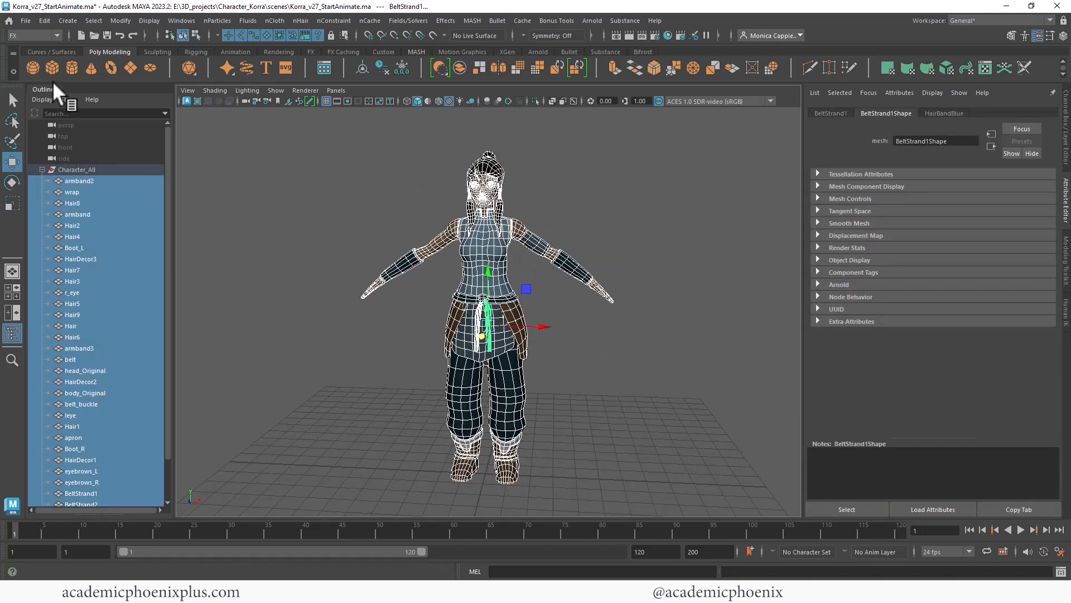
pyautogui.click(25, 21)
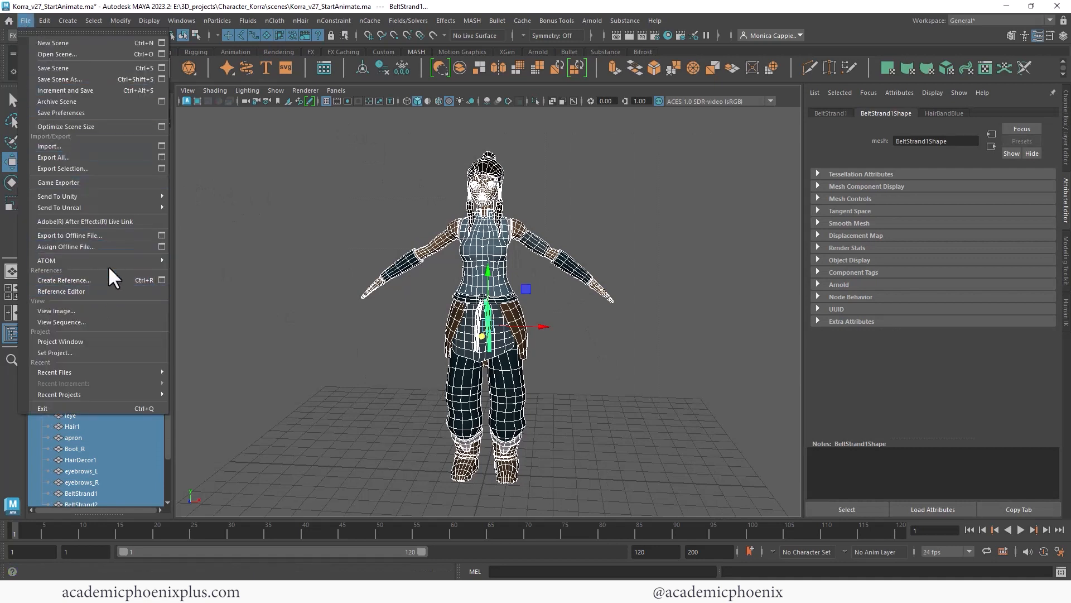
pyautogui.click(121, 170)
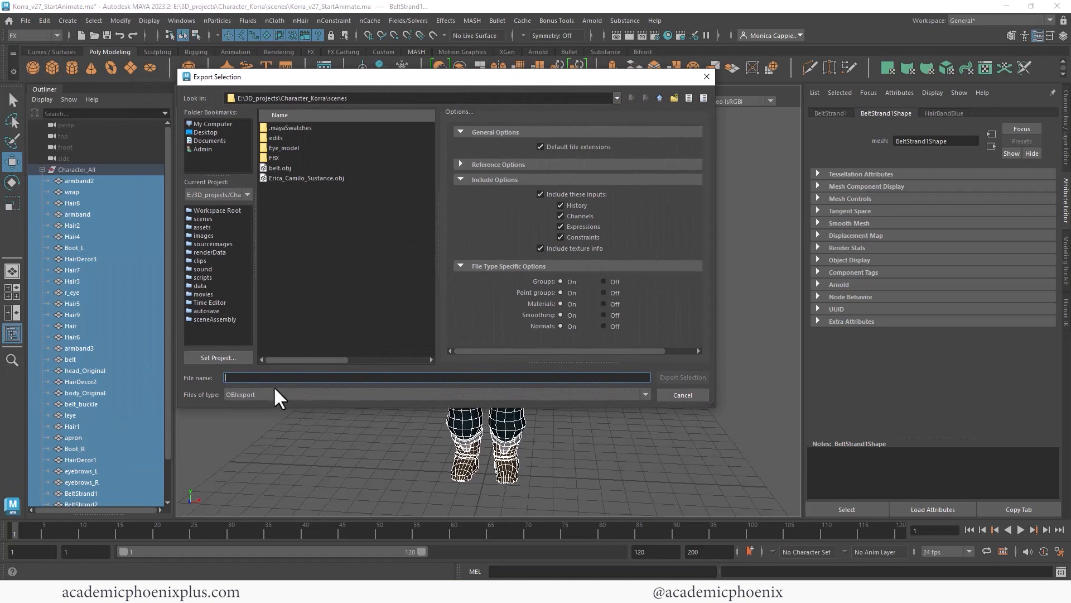
pyautogui.click(267, 391)
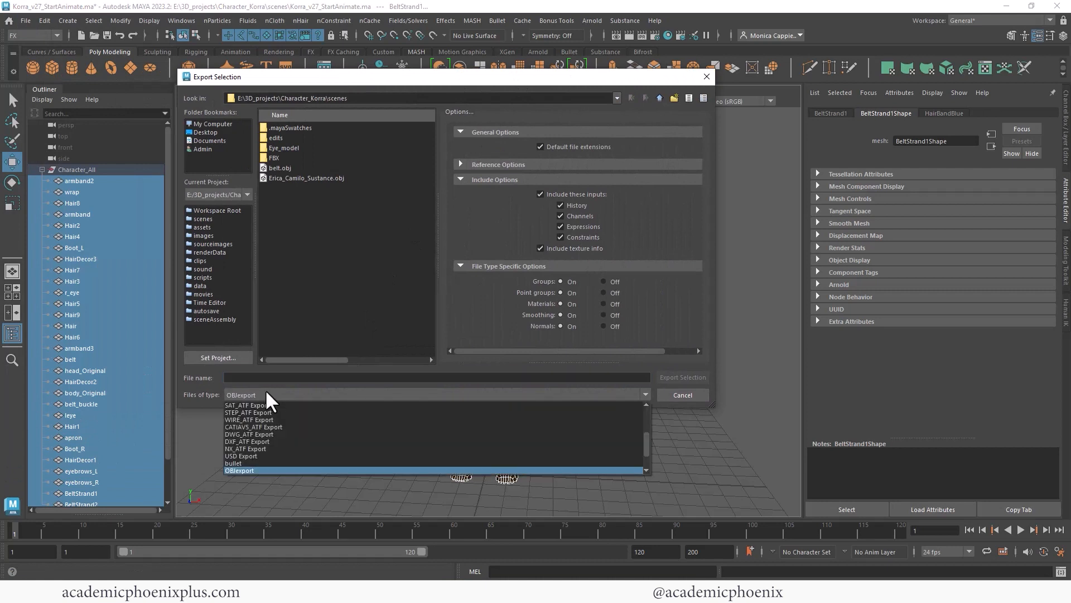
pyautogui.click(267, 469)
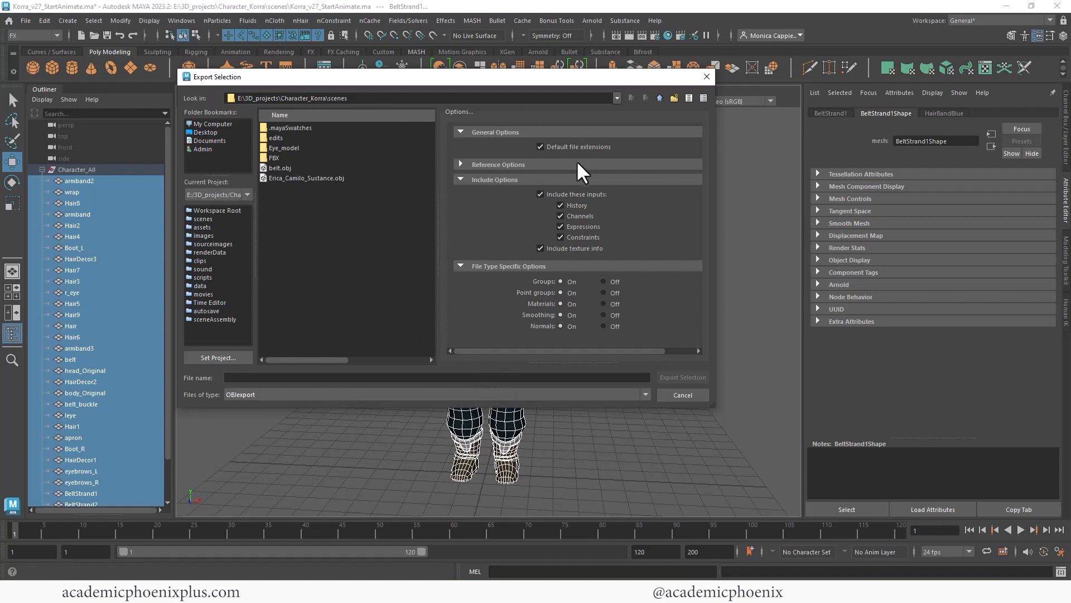
# Step: Create an OBJ folder inside the scenes folder and export the selection into it as KorraModelTpose
pyautogui.click(673, 99)
pyautogui.write('O')
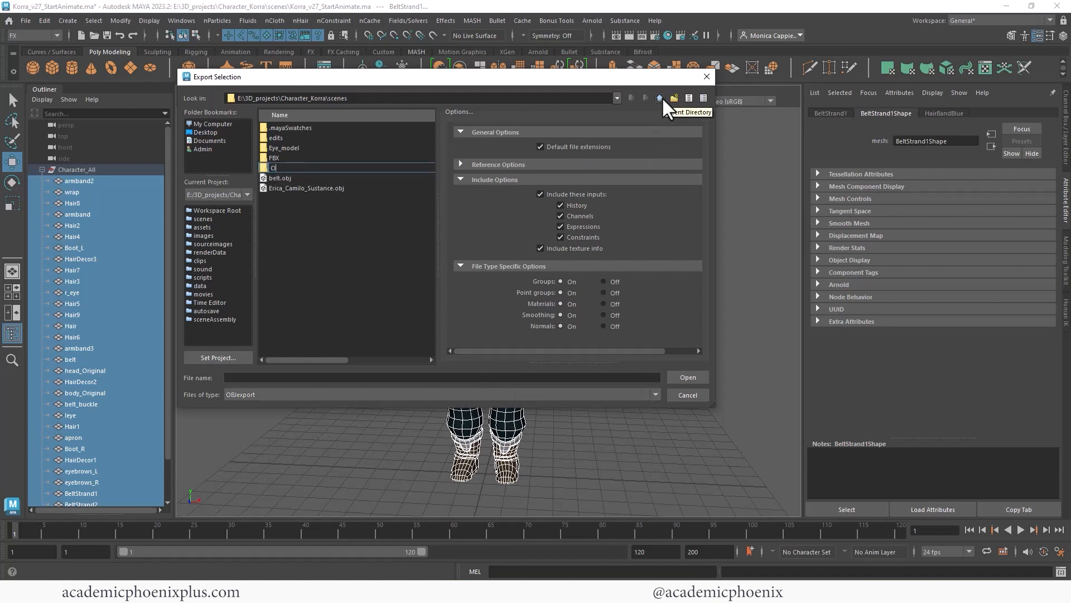
pyautogui.write('KorraModelTpose')
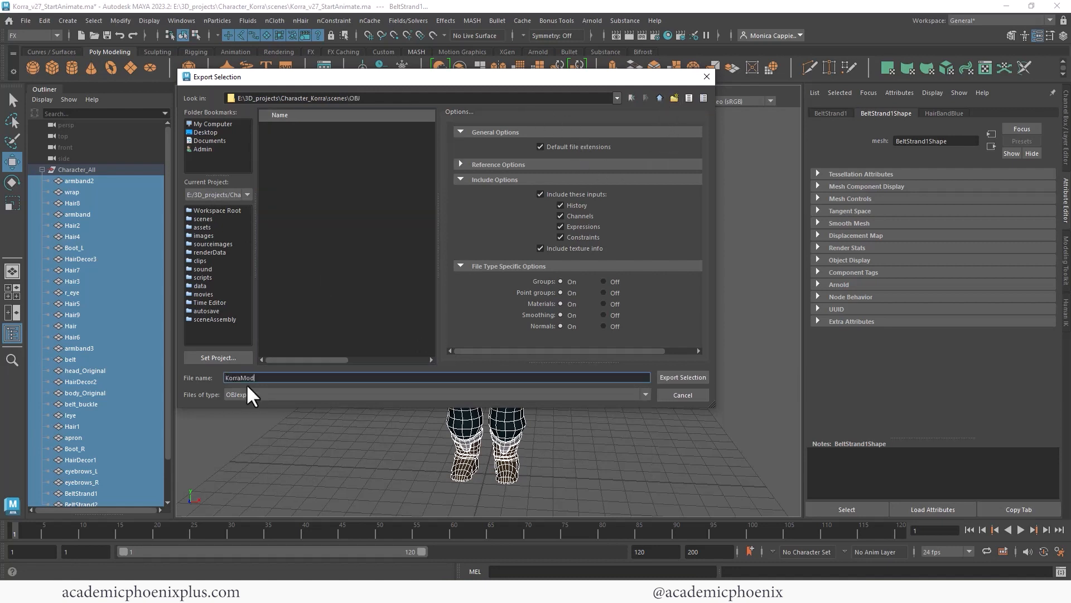
pyautogui.press('Return')
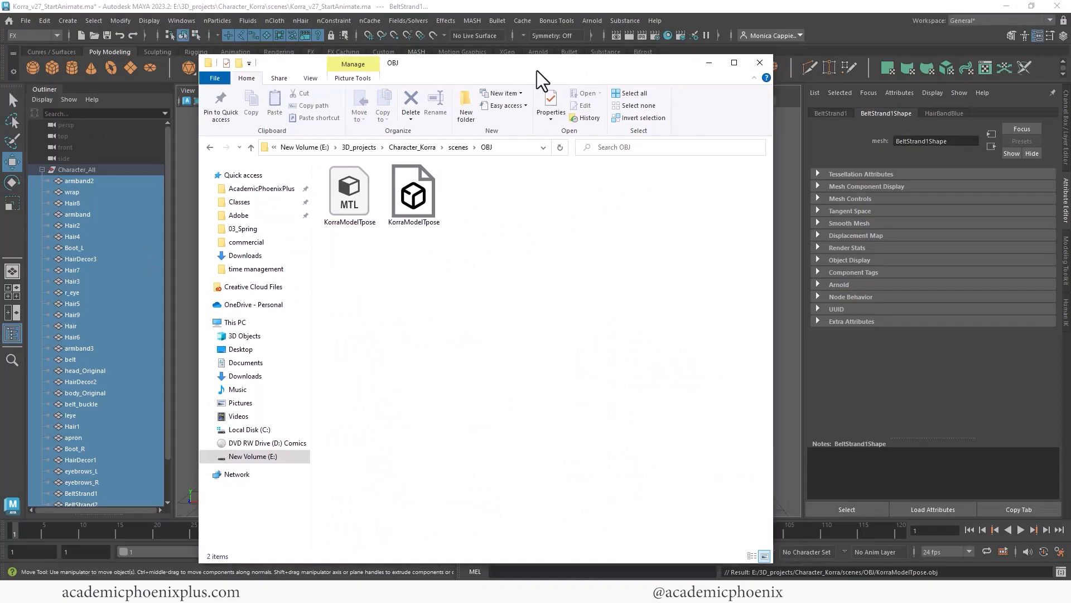
# Step: Load the exported KorraModelTpose OBJ file into AccuRIG and generate the body rig joints
pyautogui.moveTo(537, 70); pyautogui.dragTo(433, 77)
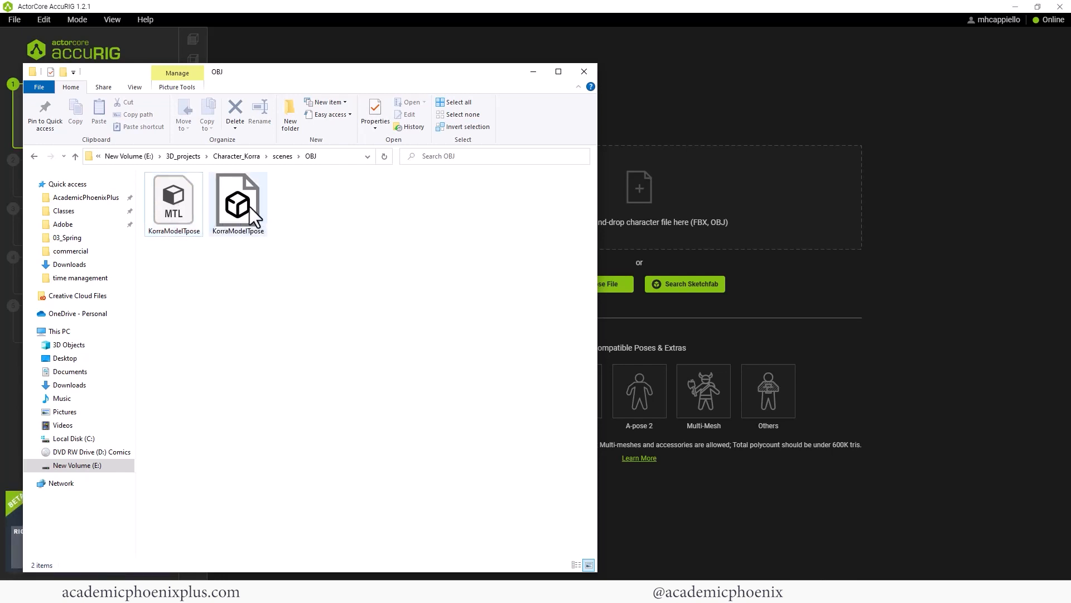
pyautogui.moveTo(240, 207); pyautogui.dragTo(672, 201)
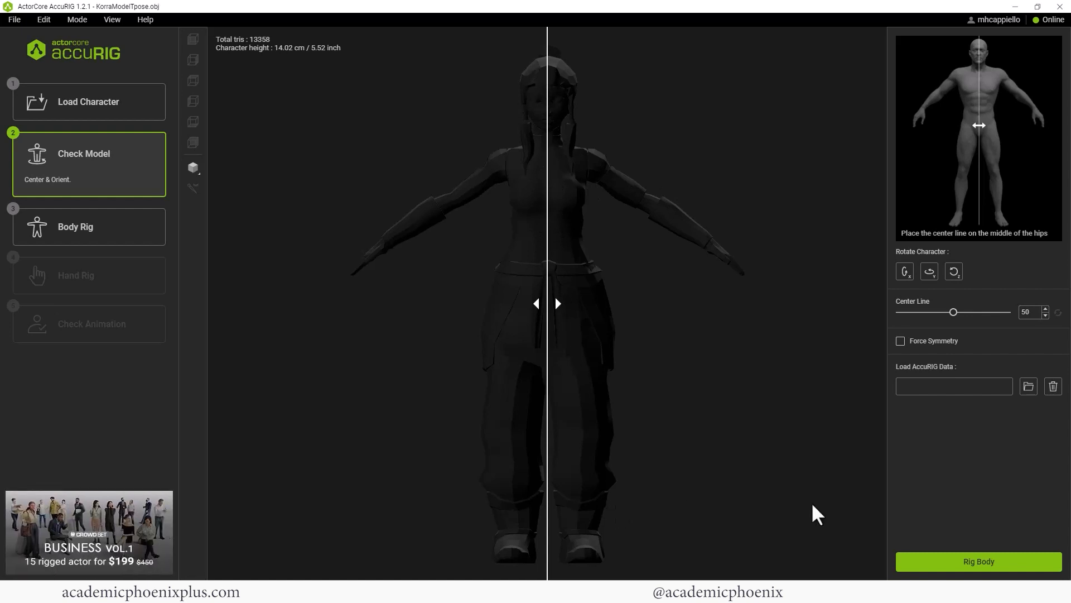
pyautogui.click(991, 566)
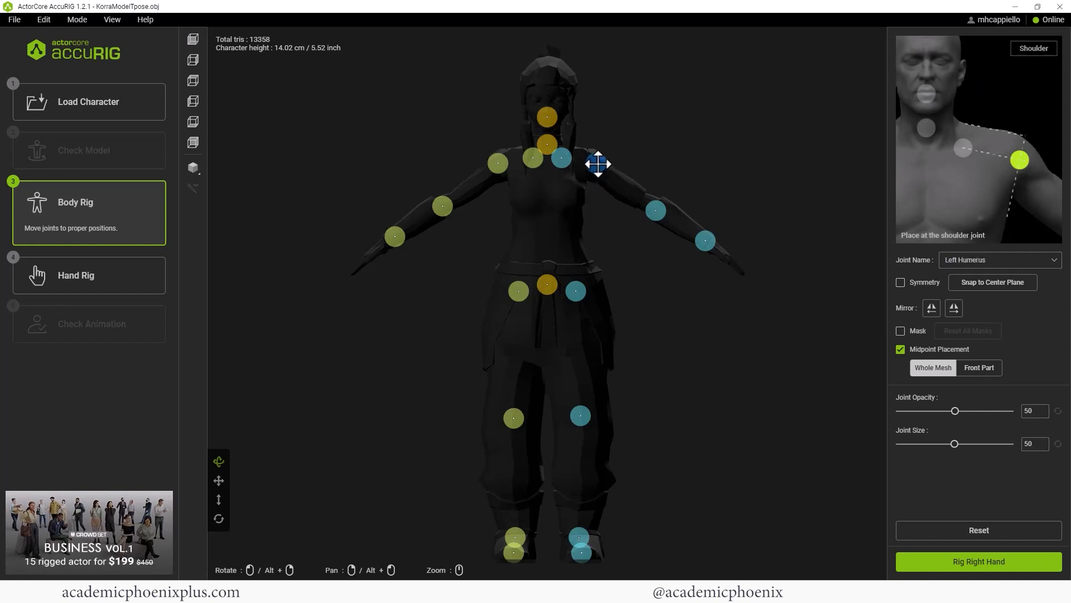
# Step: Fit the left shoulder, elbow and wrist joints to the character's arm and mirror them to the right side
pyautogui.moveTo(597, 163); pyautogui.dragTo(592, 163)
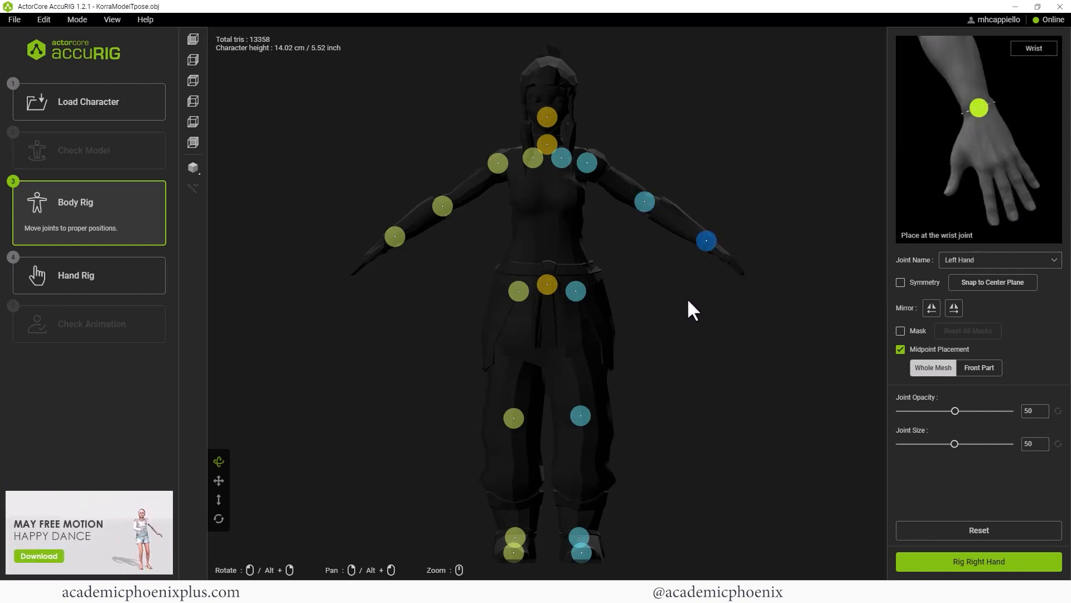
pyautogui.click(932, 313)
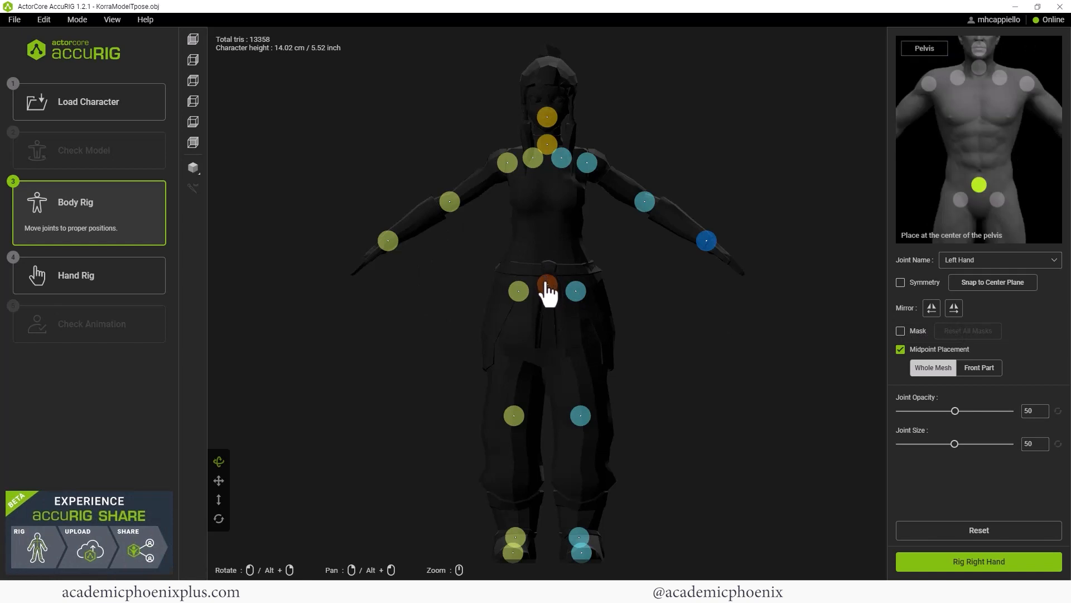
# Step: Raise the pelvis joint to the belt, adjust the left hip and knee joints, and mirror the leg joints to the right side
pyautogui.moveTo(547, 289); pyautogui.dragTo(548, 272)
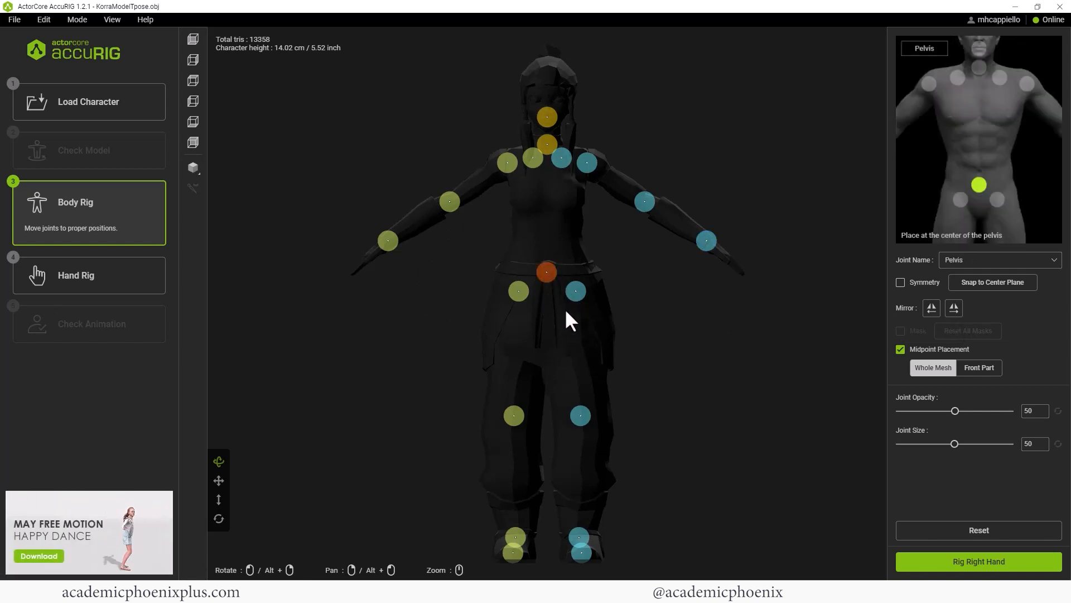
pyautogui.click(572, 290)
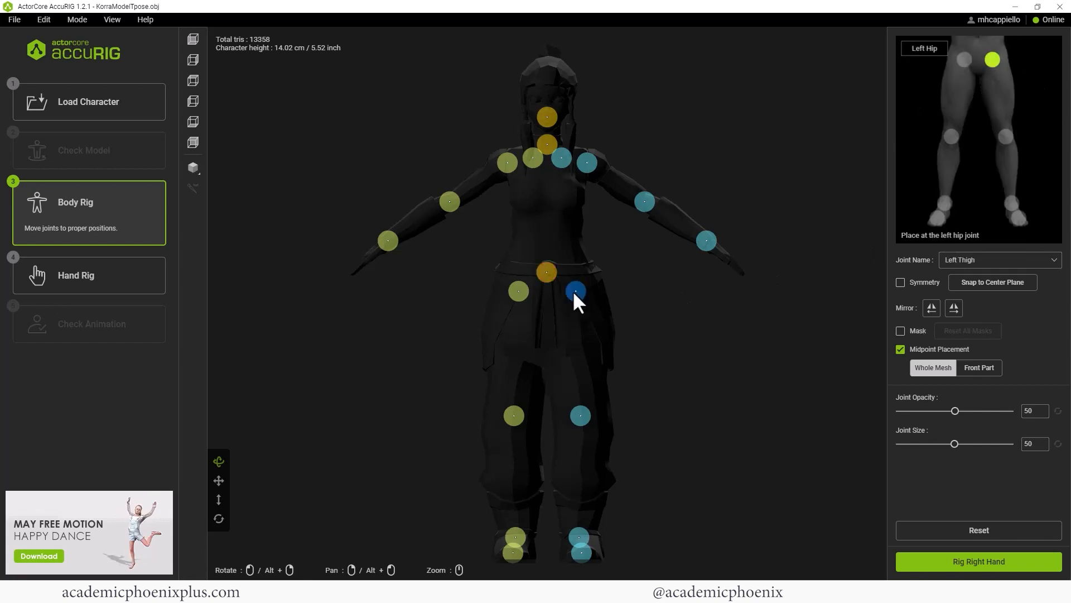
pyautogui.click(580, 422)
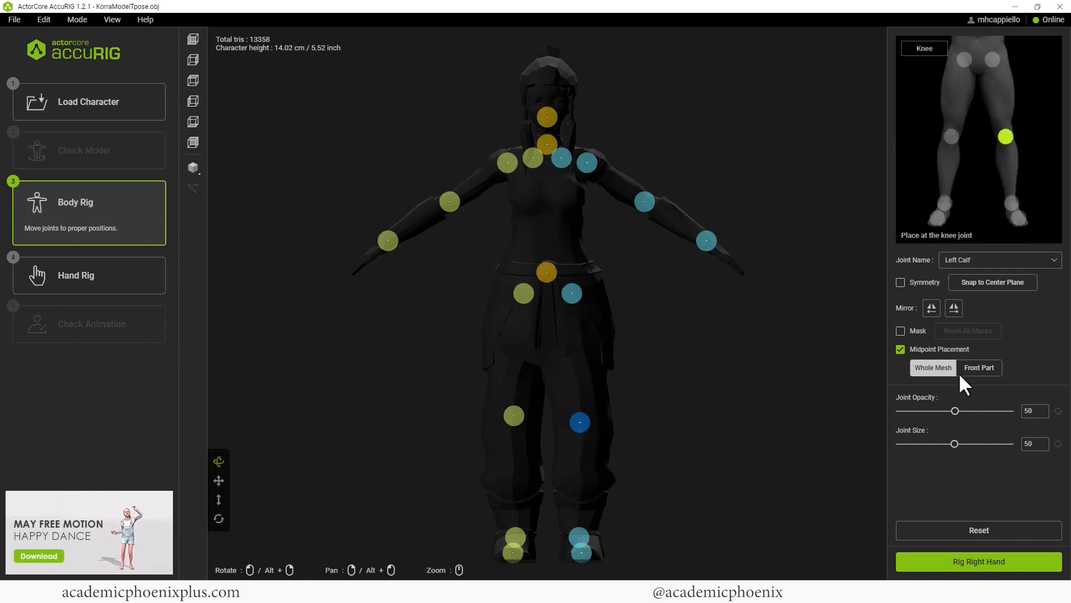
pyautogui.click(930, 309)
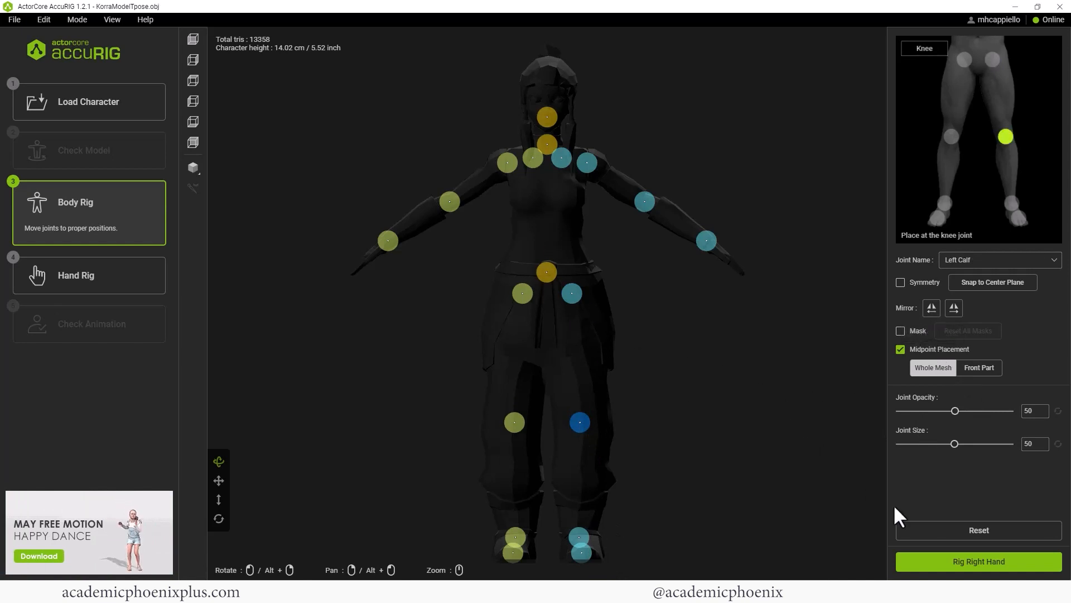
# Step: Start the right hand rig with 5 fingers and align the upper thumb joints and thumb tip with the mesh
pyautogui.click(979, 560)
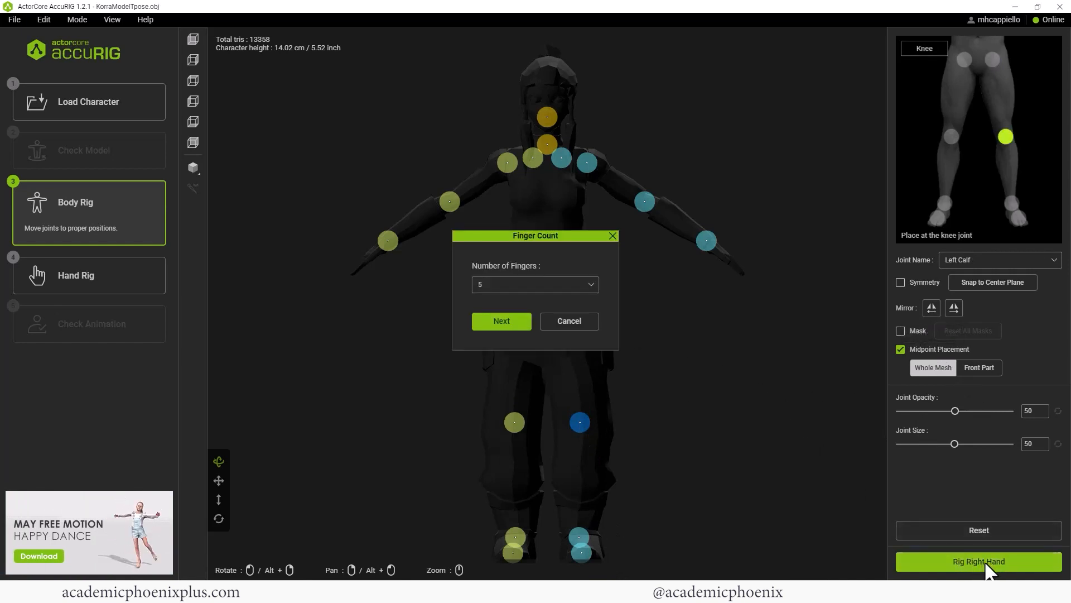
pyautogui.click(500, 321)
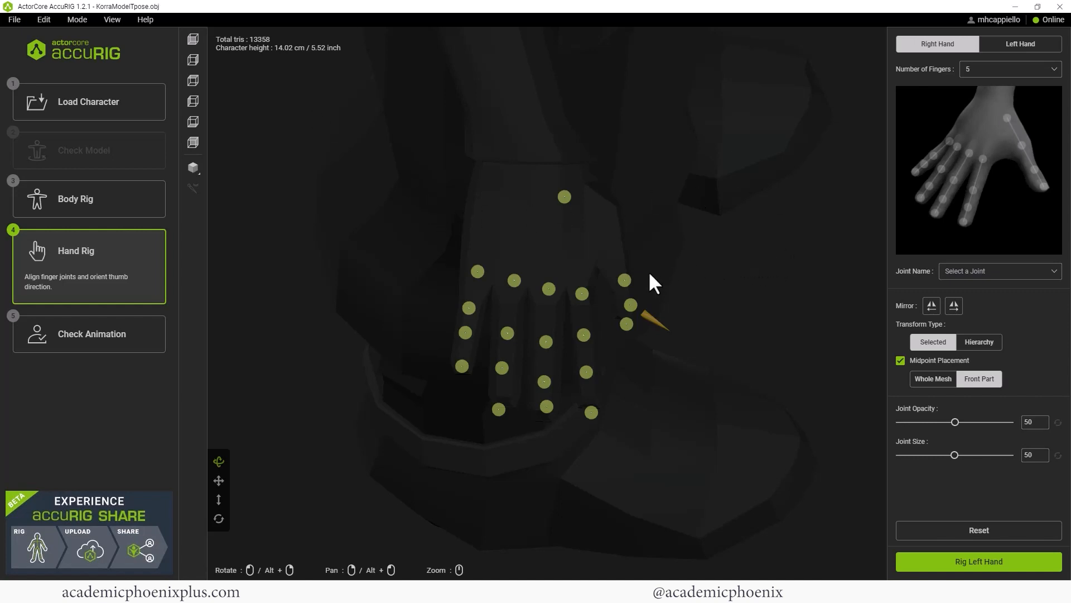
pyautogui.moveTo(625, 279); pyautogui.dragTo(604, 235)
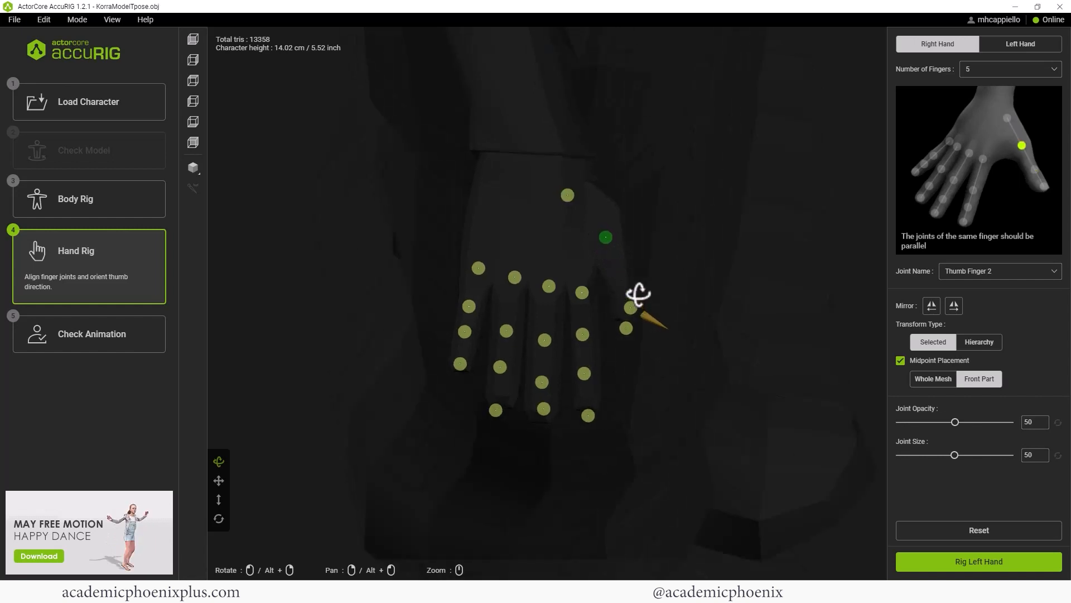
pyautogui.moveTo(630, 307); pyautogui.dragTo(618, 270)
pyautogui.moveTo(627, 324); pyautogui.dragTo(624, 316)
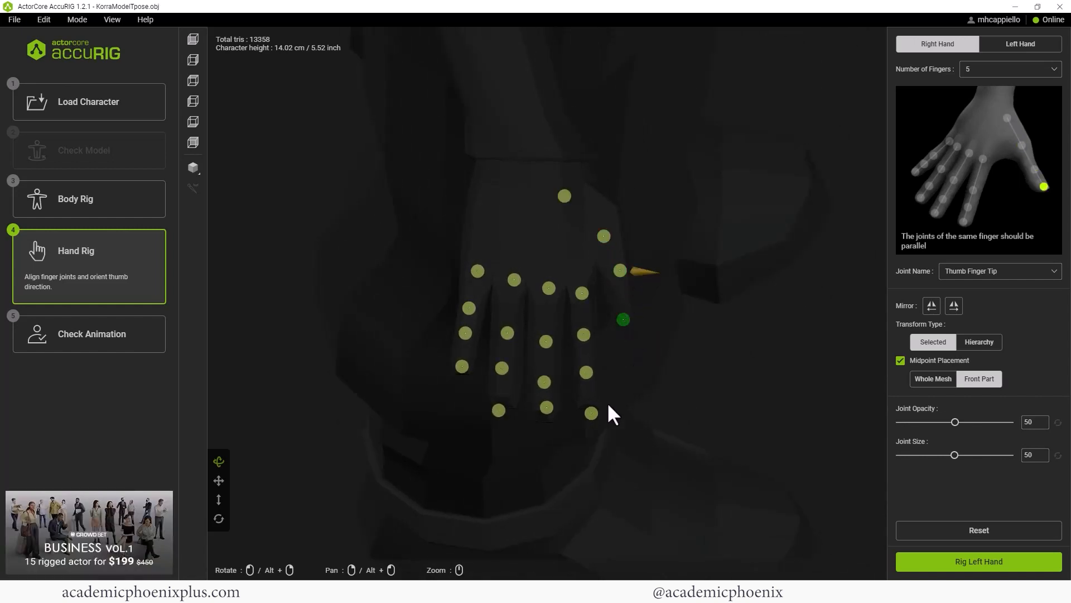
# Step: Adjust the right hand's middle, ring and index fingertip joints and move the four fingers' second joints closer to the knuckles
pyautogui.click(546, 409)
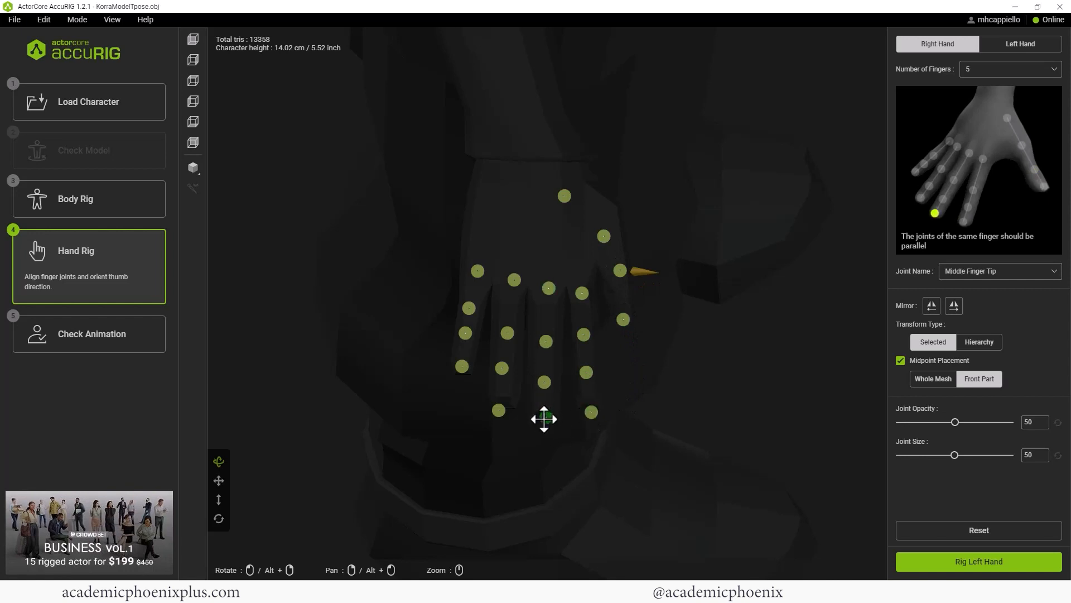
pyautogui.click(500, 408)
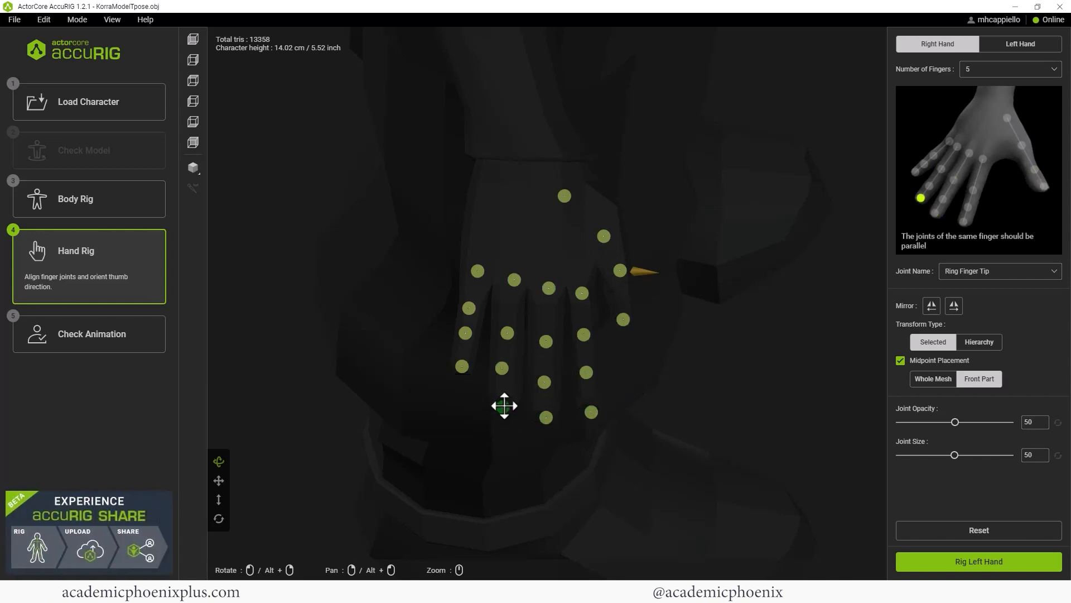
pyautogui.click(546, 417)
pyautogui.click(591, 413)
pyautogui.click(623, 319)
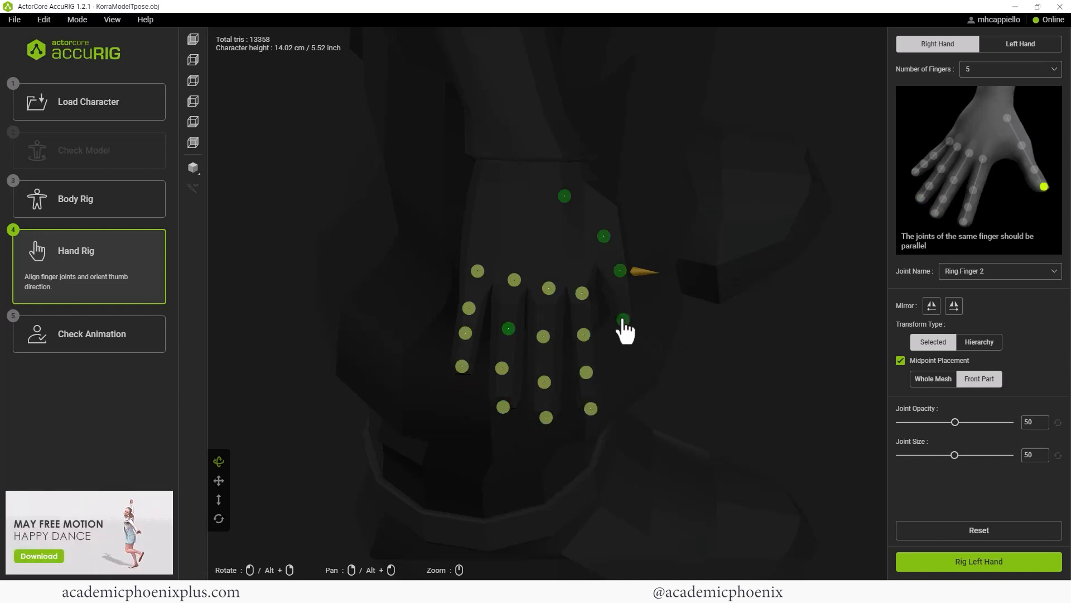
pyautogui.moveTo(473, 308); pyautogui.dragTo(587, 323)
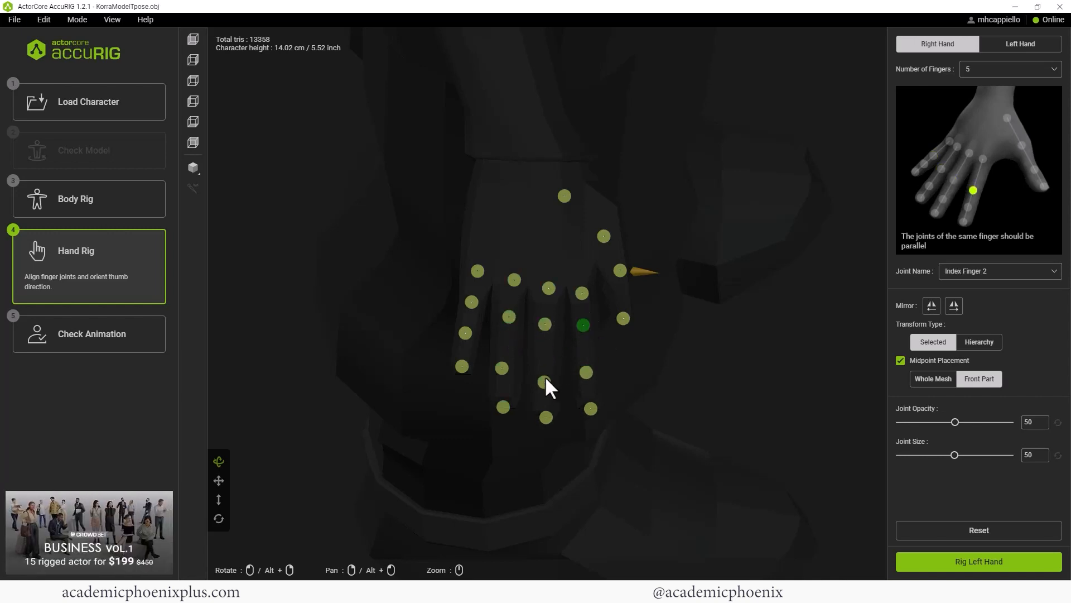
# Step: Align the third and tip joints of the right hand's middle, ring and index fingers, and adjust those fingers' base joints
pyautogui.moveTo(545, 382); pyautogui.dragTo(508, 359)
pyautogui.moveTo(504, 408); pyautogui.dragTo(546, 405)
pyautogui.moveTo(587, 372); pyautogui.dragTo(584, 358)
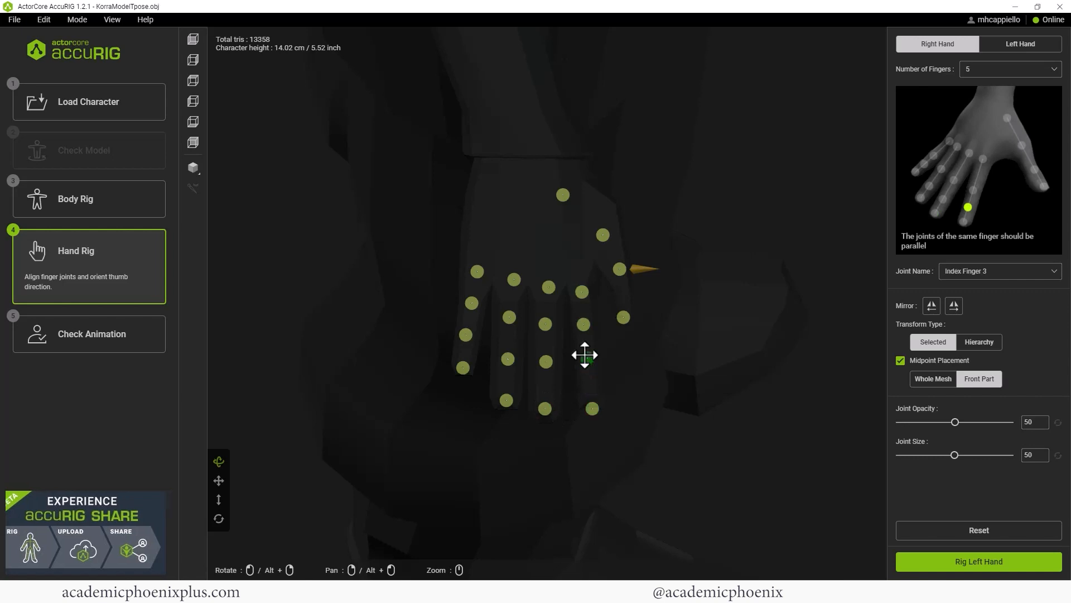
pyautogui.moveTo(593, 408); pyautogui.dragTo(590, 403)
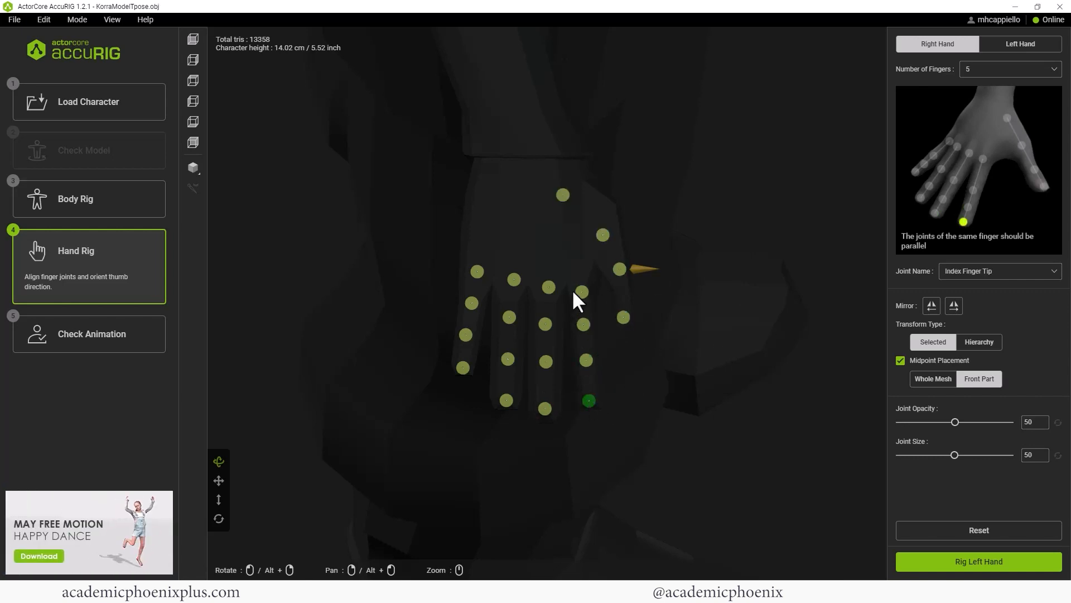
pyautogui.moveTo(580, 292); pyautogui.dragTo(544, 278)
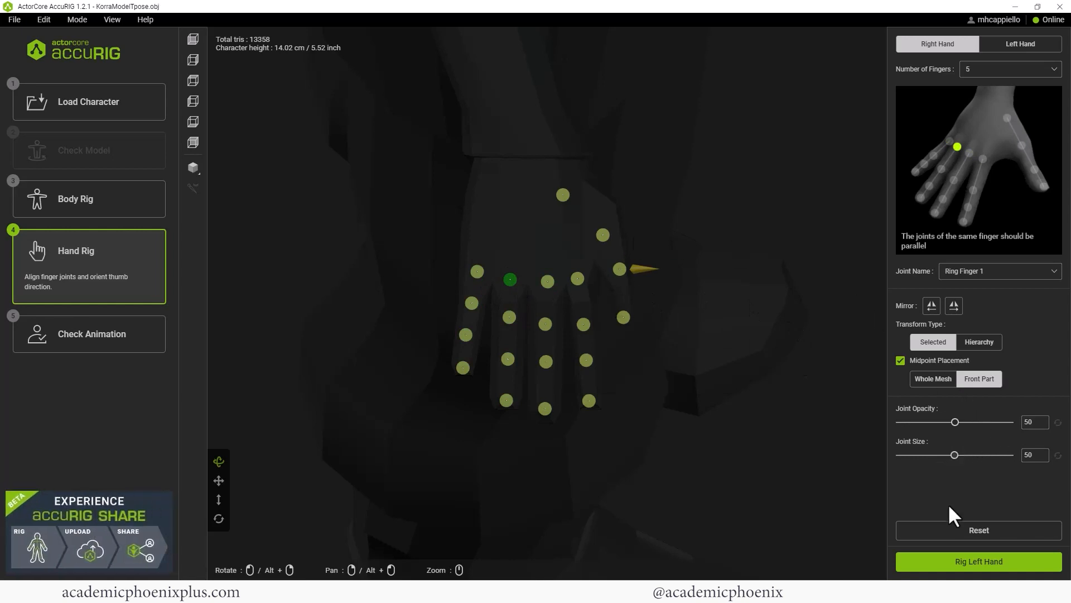
# Step: Mirror the right hand's finger joints onto the left hand rig and finalize the character
pyautogui.click(967, 566)
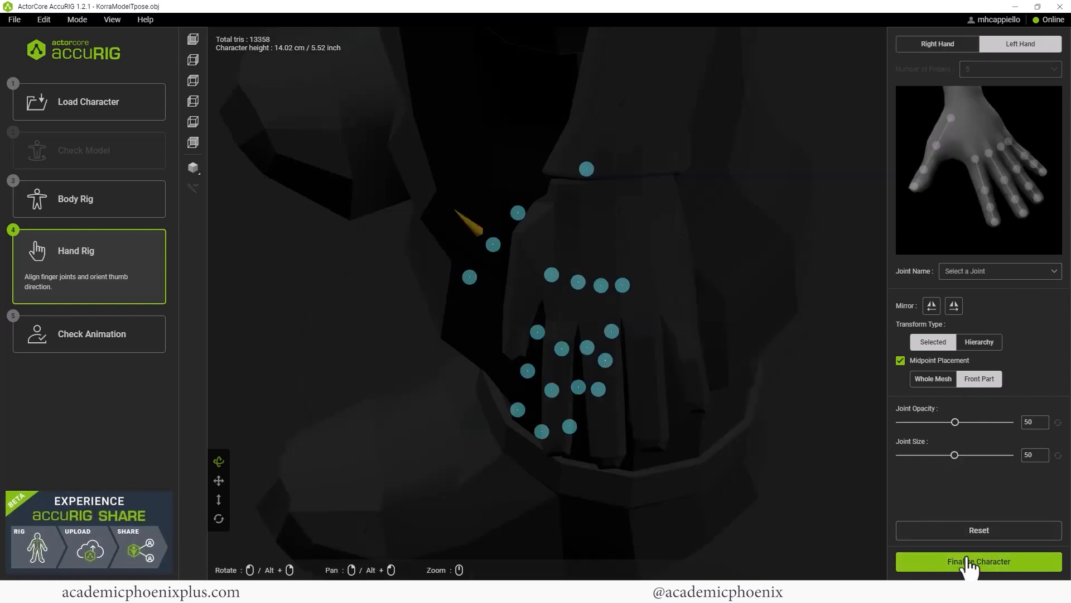
pyautogui.click(954, 306)
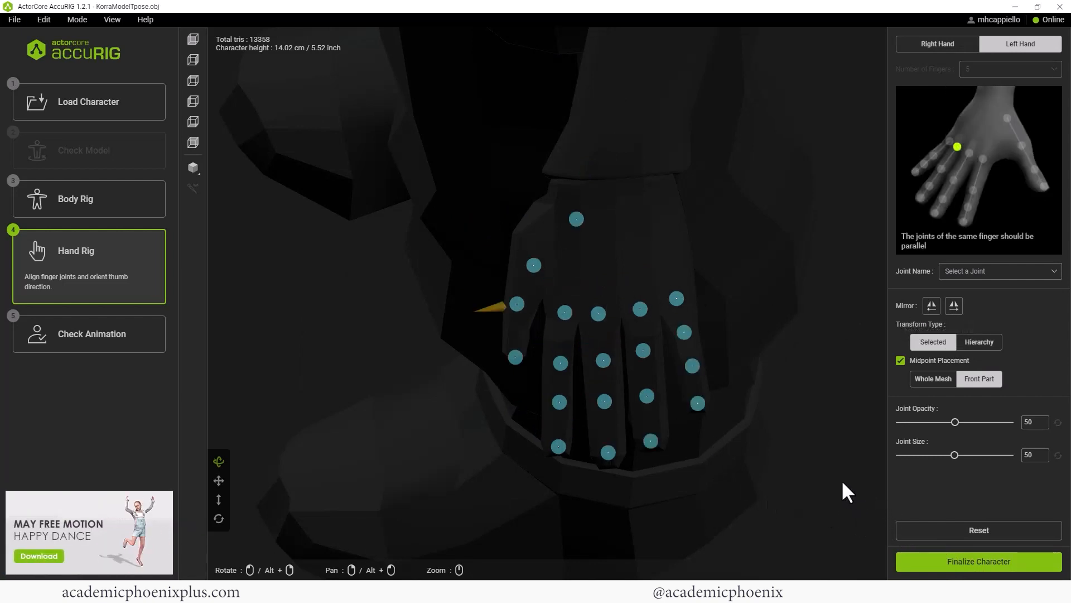
pyautogui.click(957, 562)
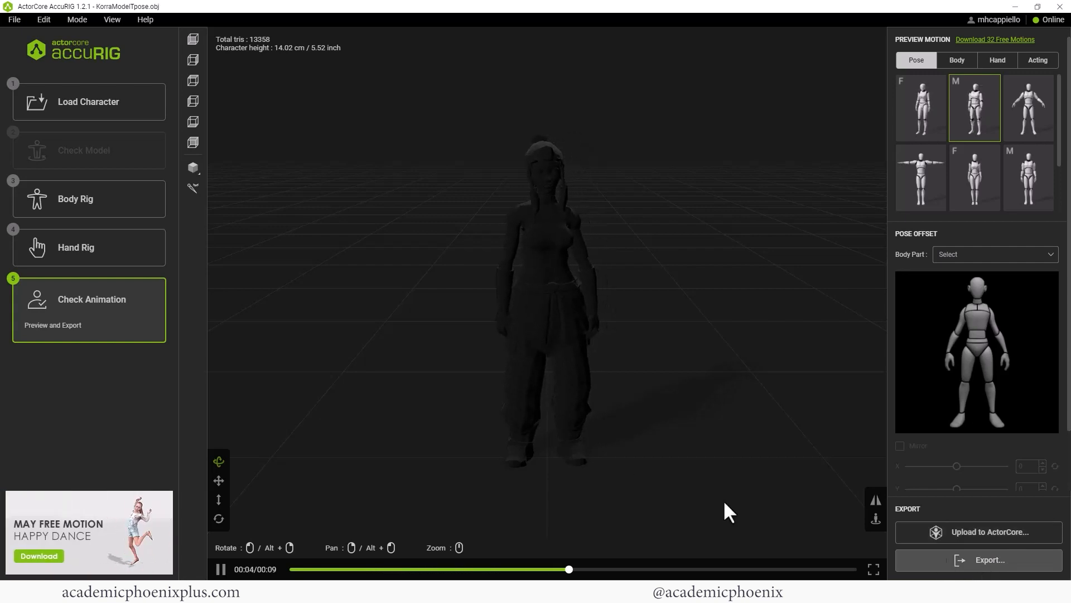
# Step: Preview the rigged character in the A-pose, the male idle pose and several body motions, including two female ones
pyautogui.click(1033, 123)
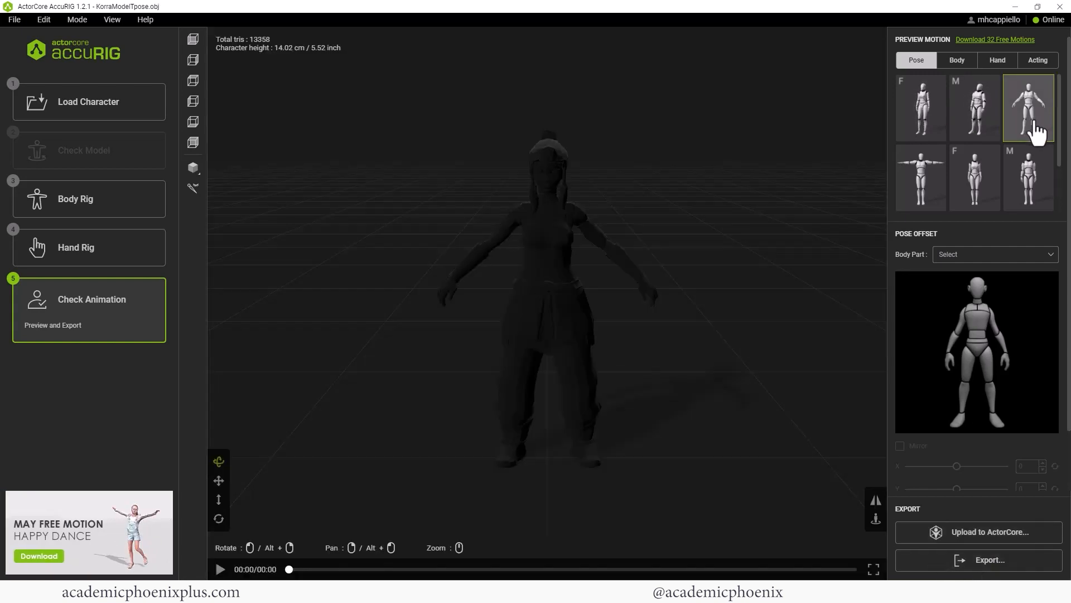
pyautogui.click(976, 110)
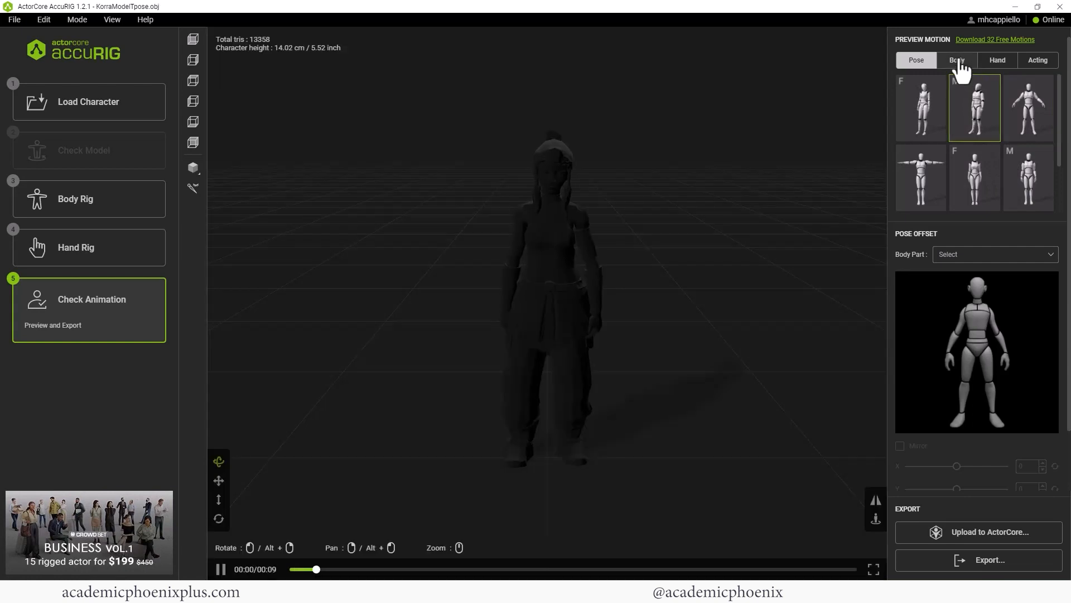
pyautogui.click(957, 60)
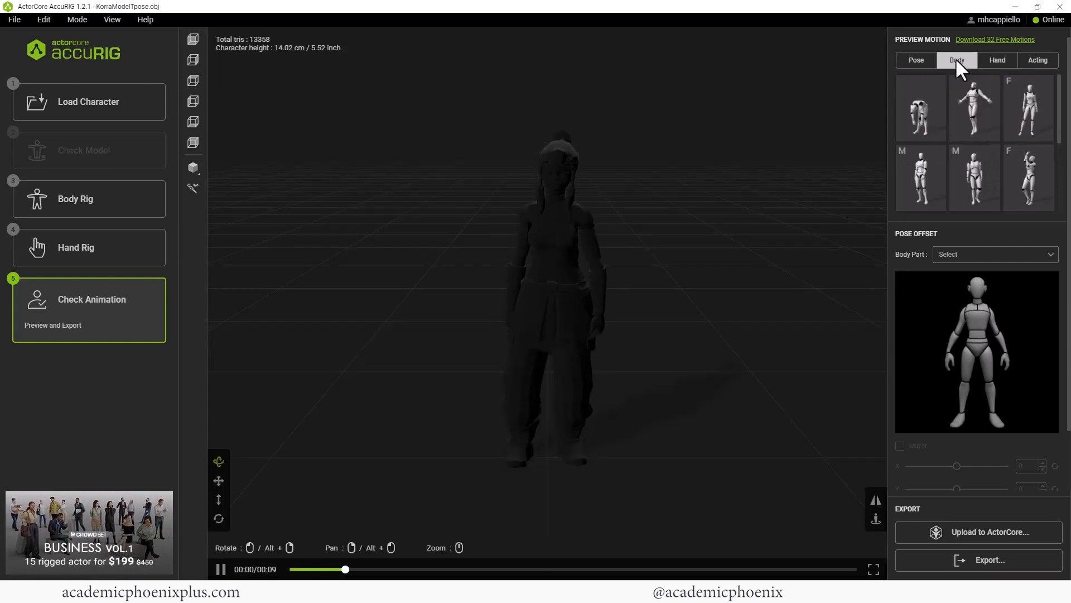
pyautogui.click(932, 117)
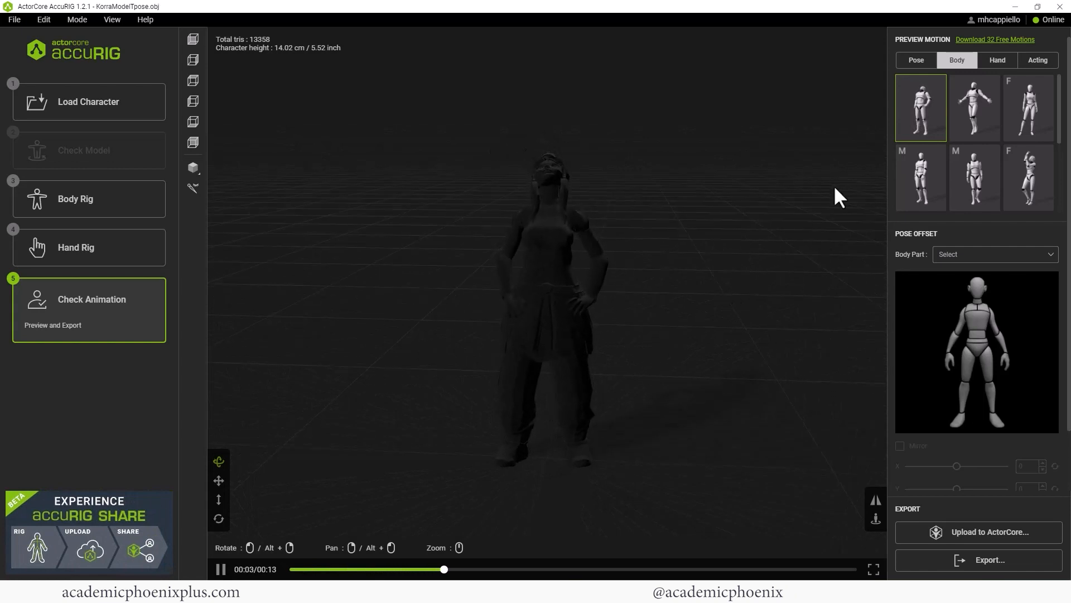
pyautogui.click(1039, 99)
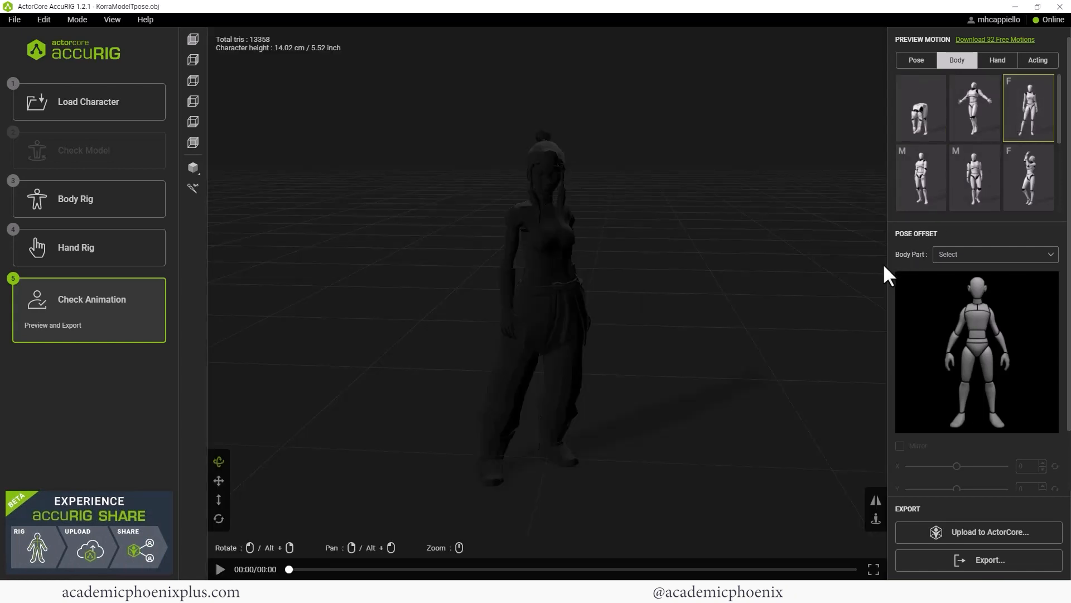
pyautogui.click(1035, 198)
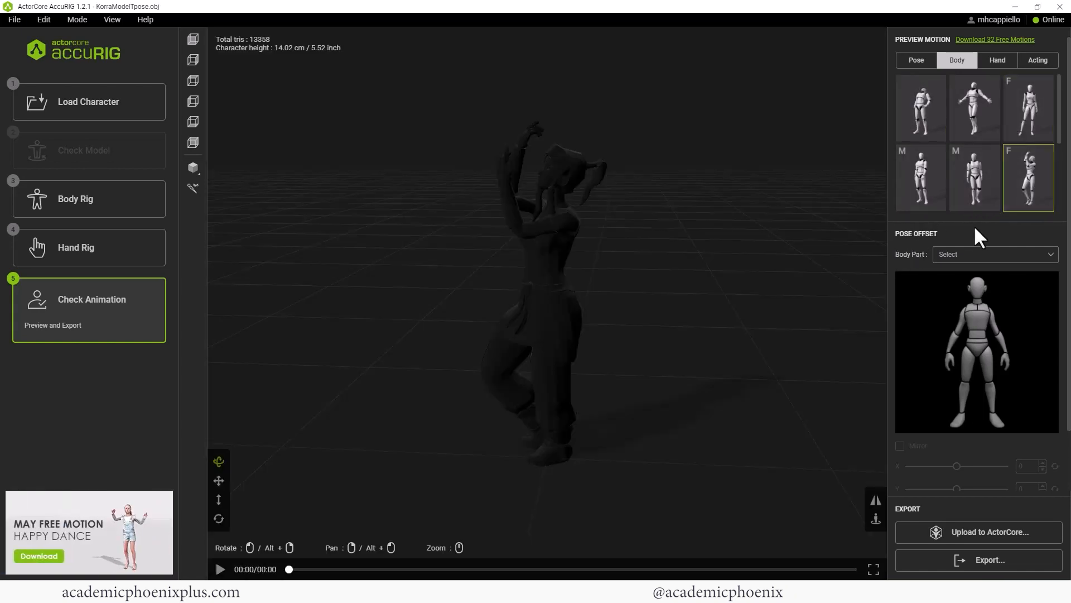
# Step: Preview the first hand motion from an angled view, then the female walking and first female acting motions
pyautogui.click(988, 60)
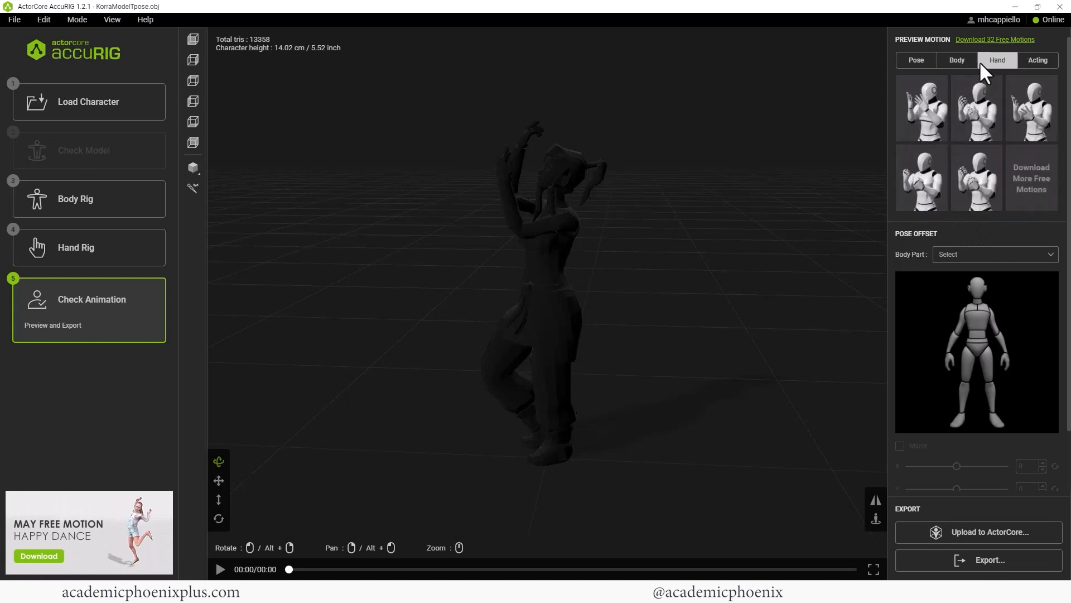
pyautogui.click(928, 122)
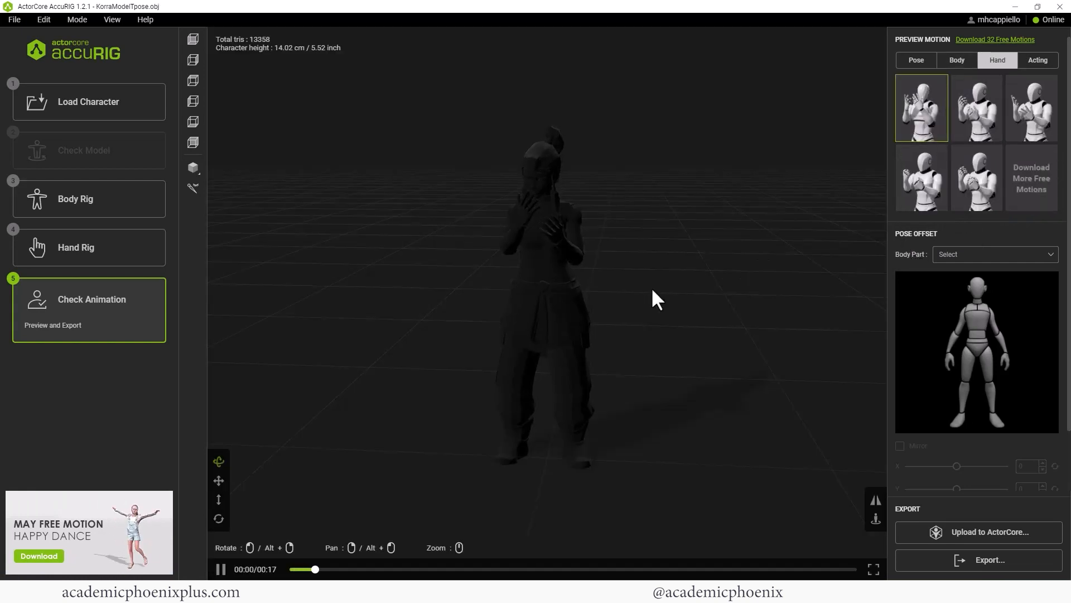
pyautogui.moveTo(652, 287); pyautogui.dragTo(543, 240)
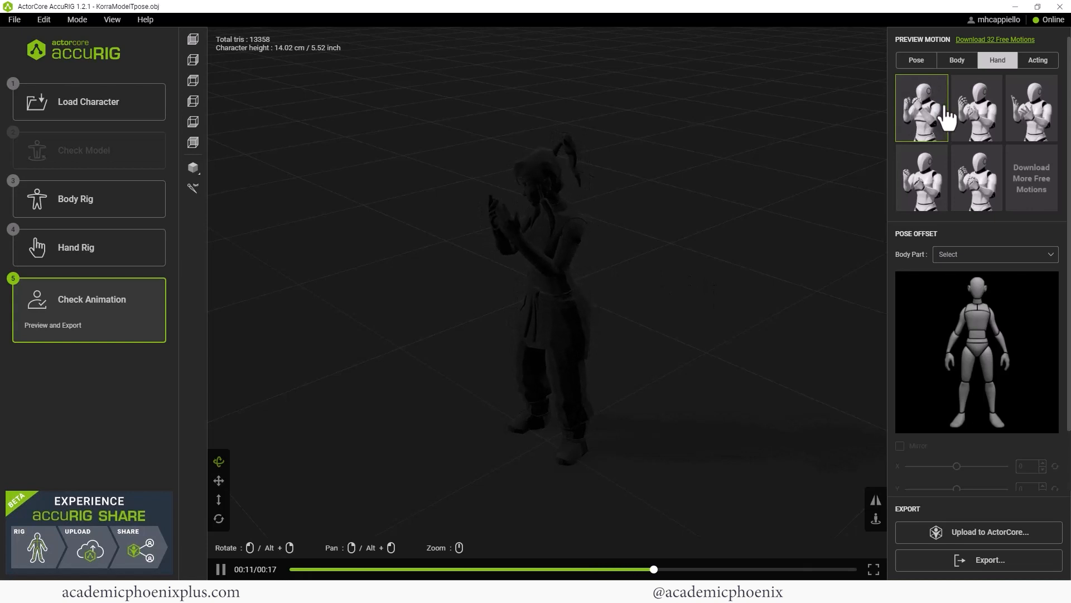
pyautogui.click(1039, 62)
pyautogui.click(1029, 101)
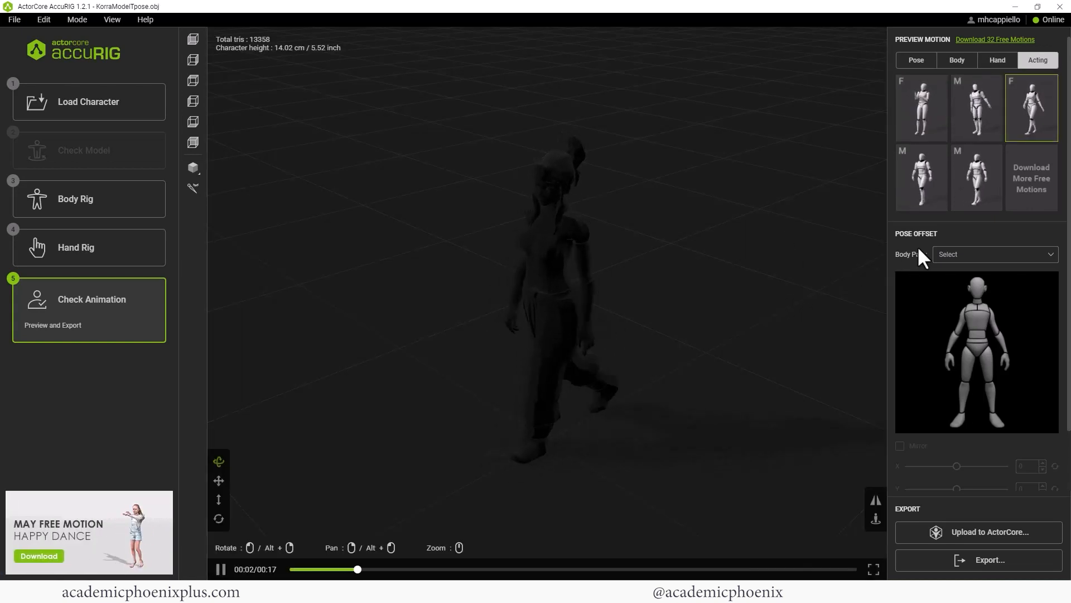
pyautogui.click(923, 123)
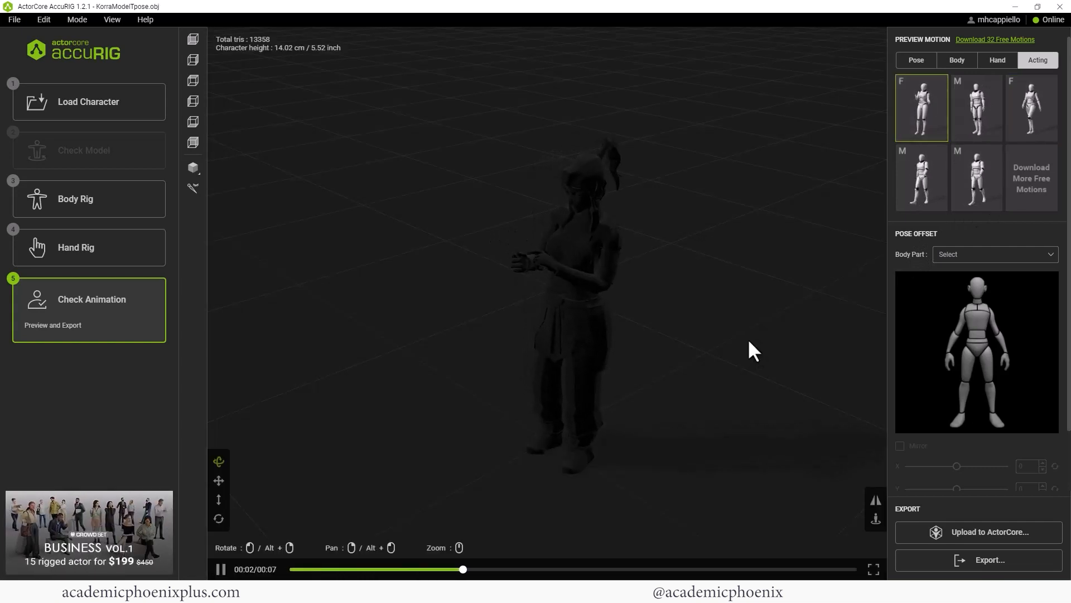
pyautogui.click(916, 60)
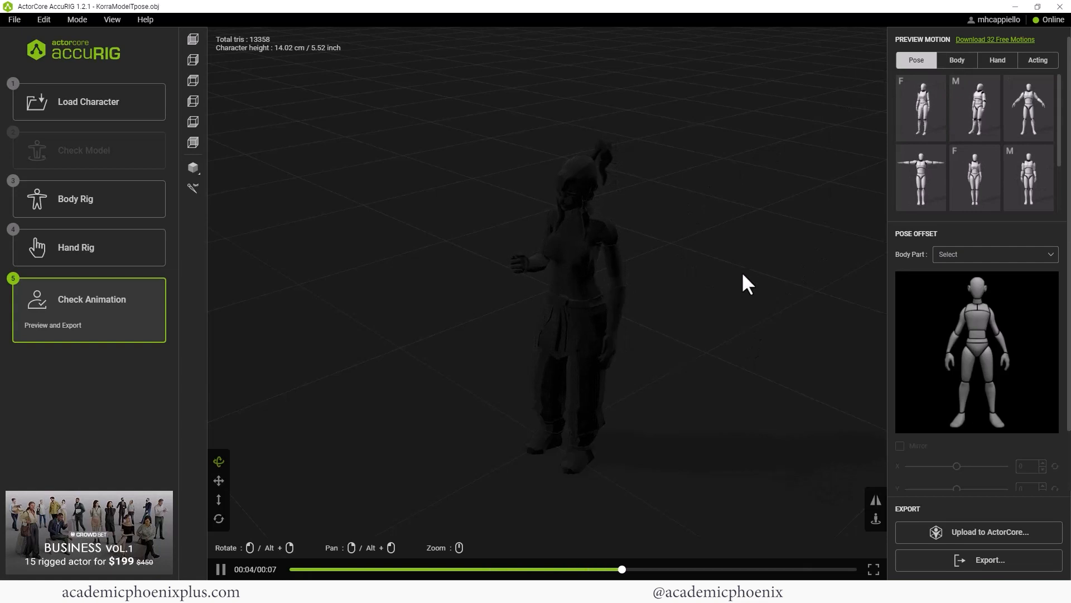
# Step: Start an FBX export for Maya with original texture size and toggle the embedded textures option
pyautogui.click(963, 563)
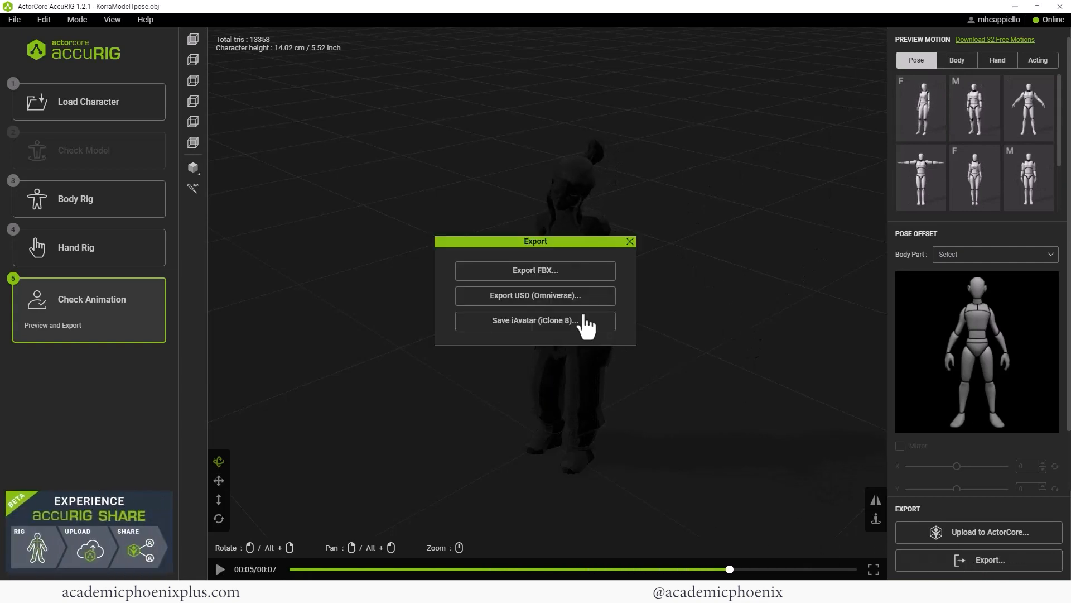
pyautogui.click(551, 273)
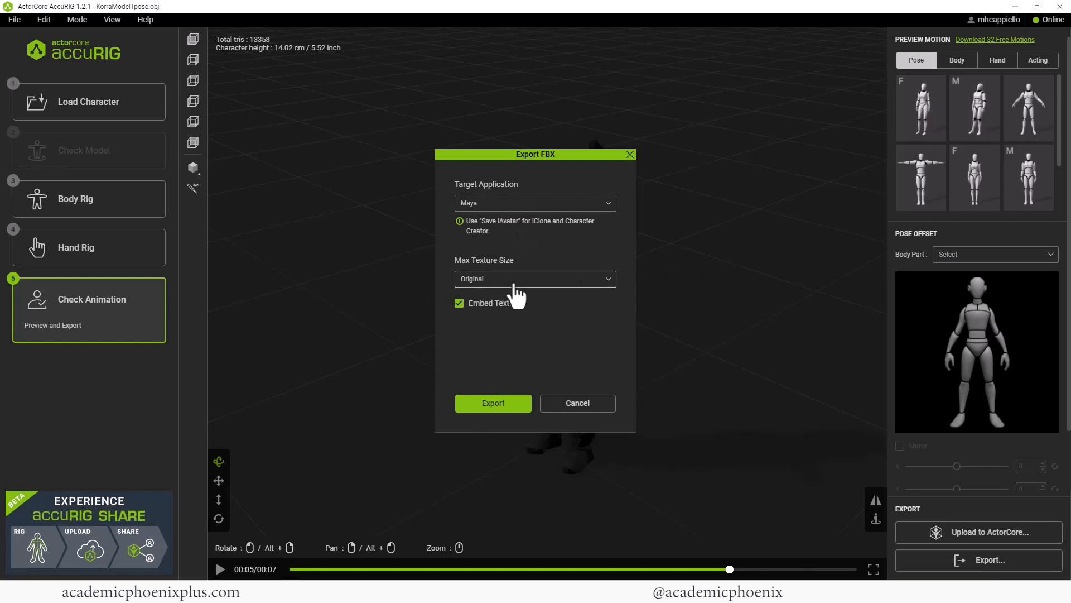
pyautogui.click(461, 304)
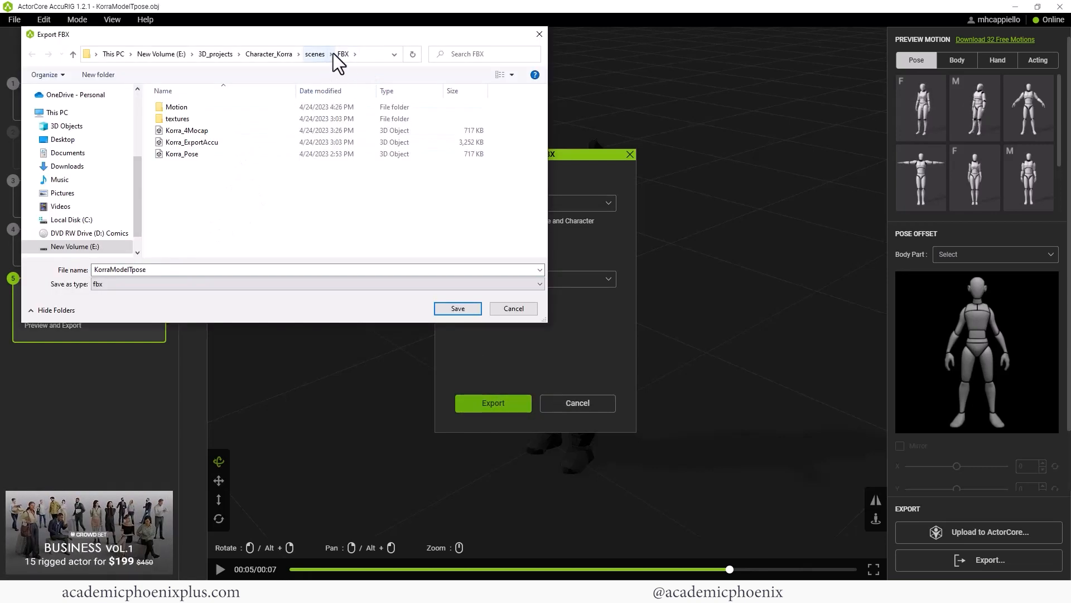
# Step: Create a folder named FBX_Tutorial in the project's scenes folder and open it as the export location
pyautogui.click(311, 54)
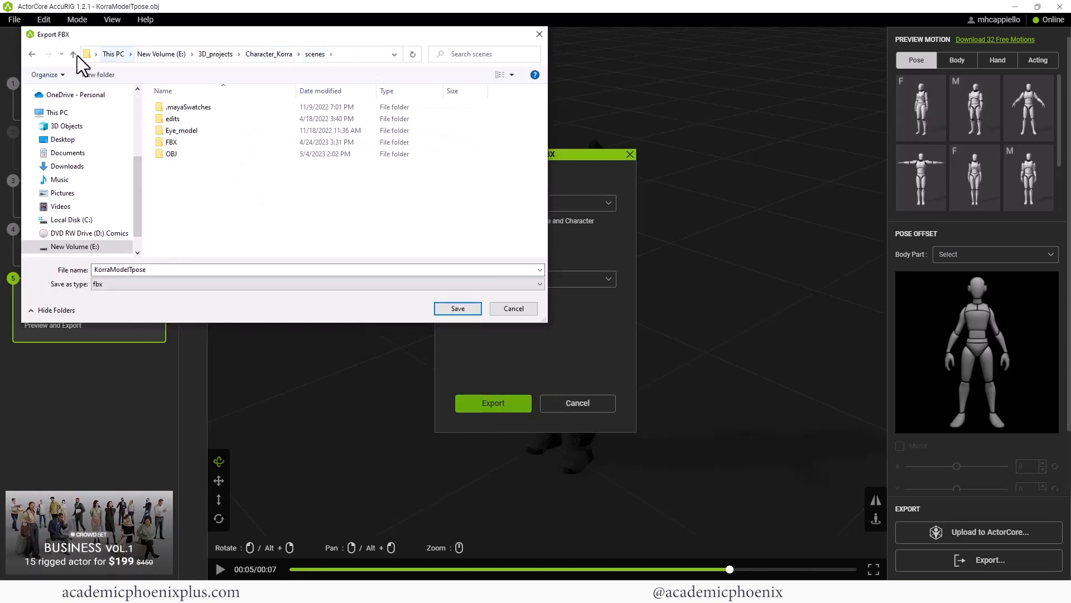
pyautogui.click(98, 74)
pyautogui.write('FBX_Tutorial')
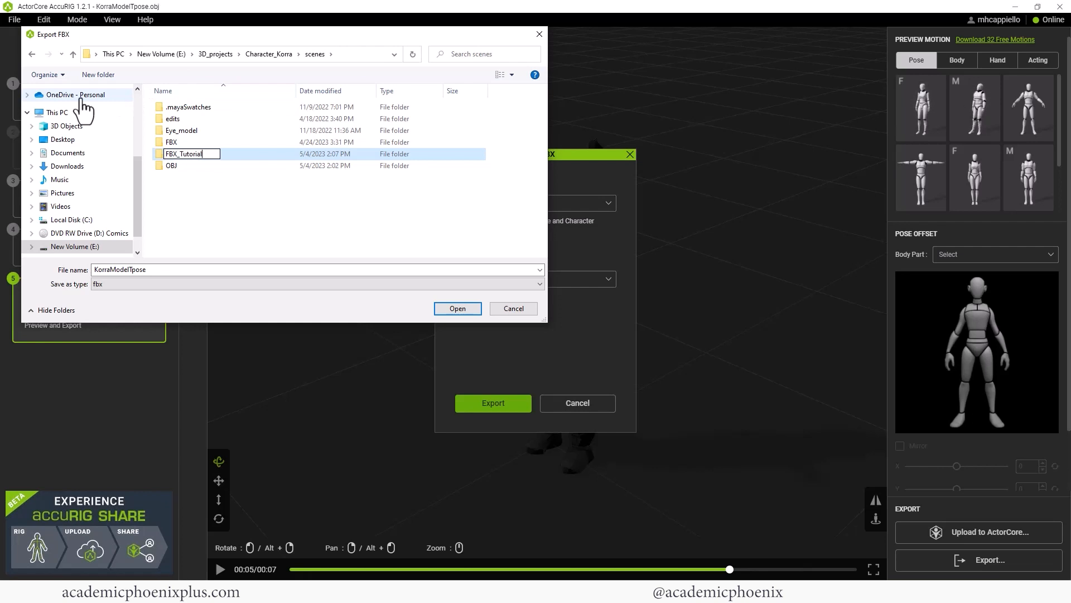
pyautogui.press('Return')
pyautogui.doubleClick(197, 155)
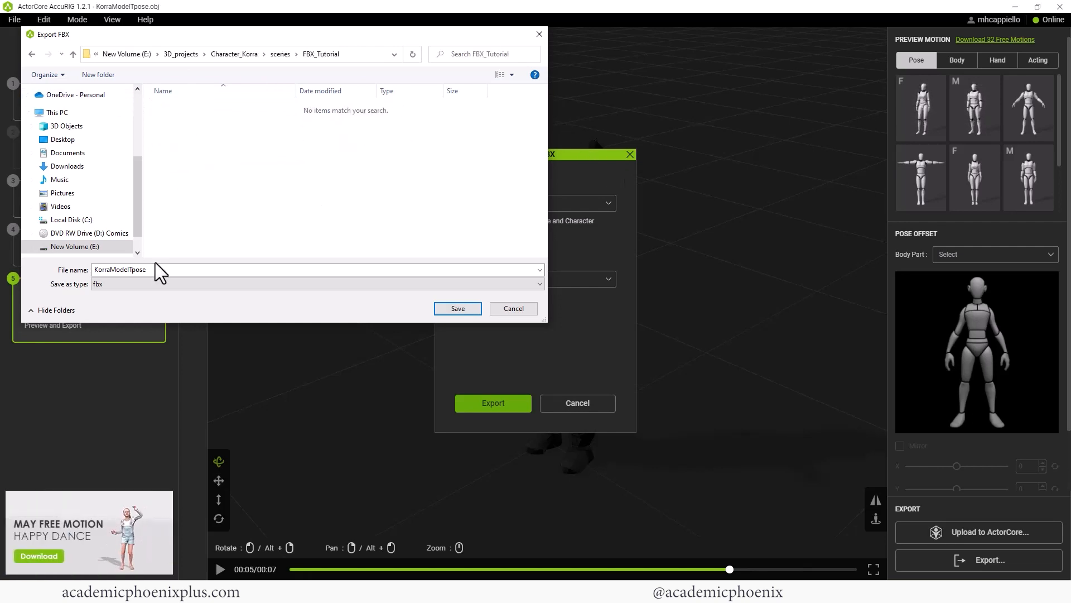
# Step: Name the FBX file KorraTpose_ACCU and save the export
pyautogui.click(121, 271)
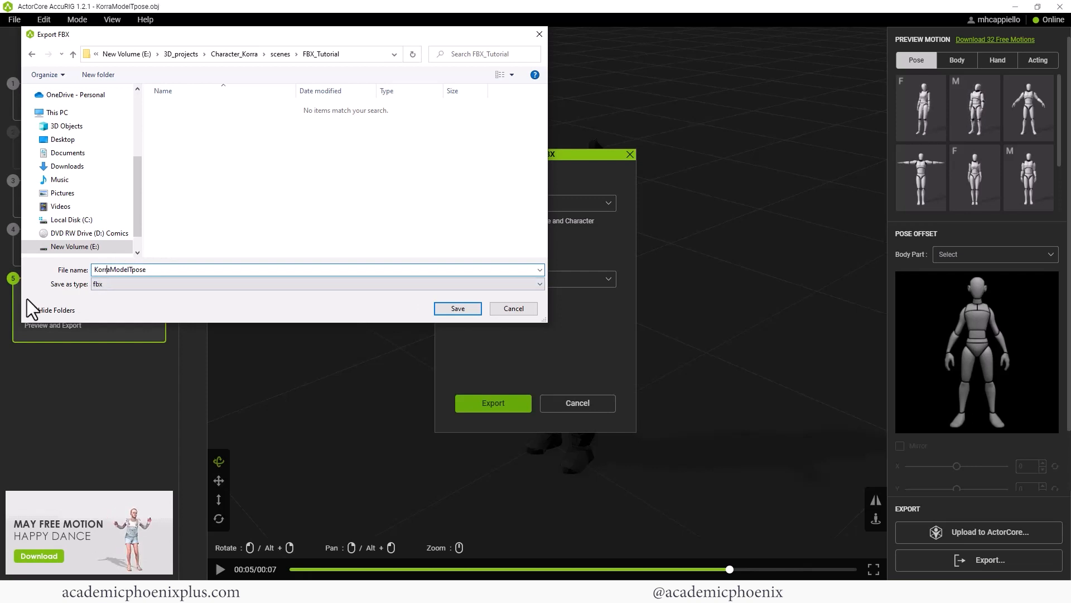
pyautogui.press('Delete')
pyautogui.press('Delete')
pyautogui.press('Delete')
pyautogui.press('Delete')
pyautogui.press('Delete')
pyautogui.press('End')
pyautogui.write('_ACCU')
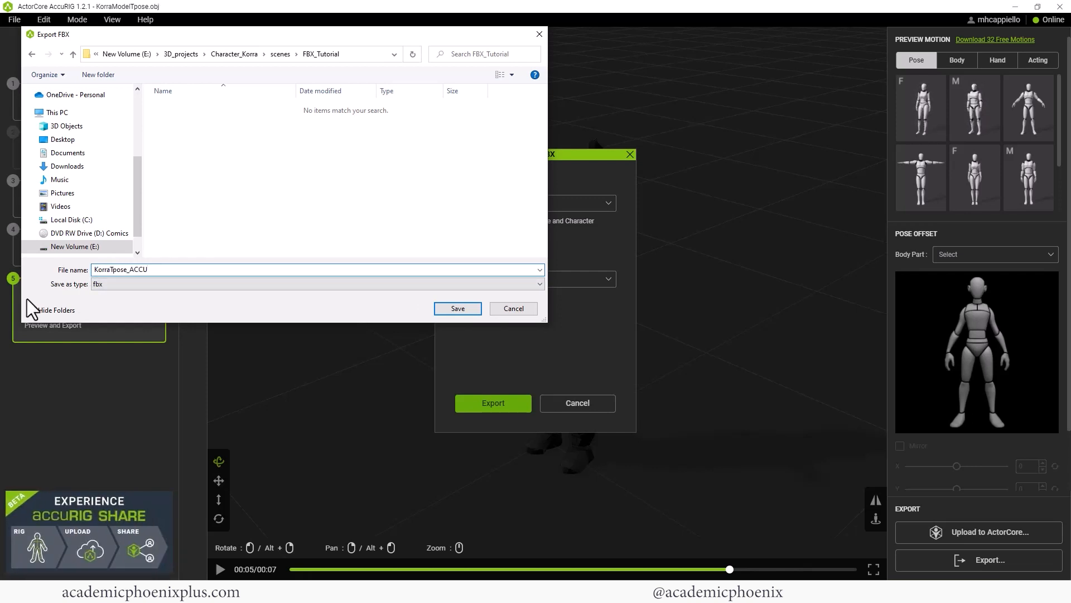
pyautogui.press('Return')
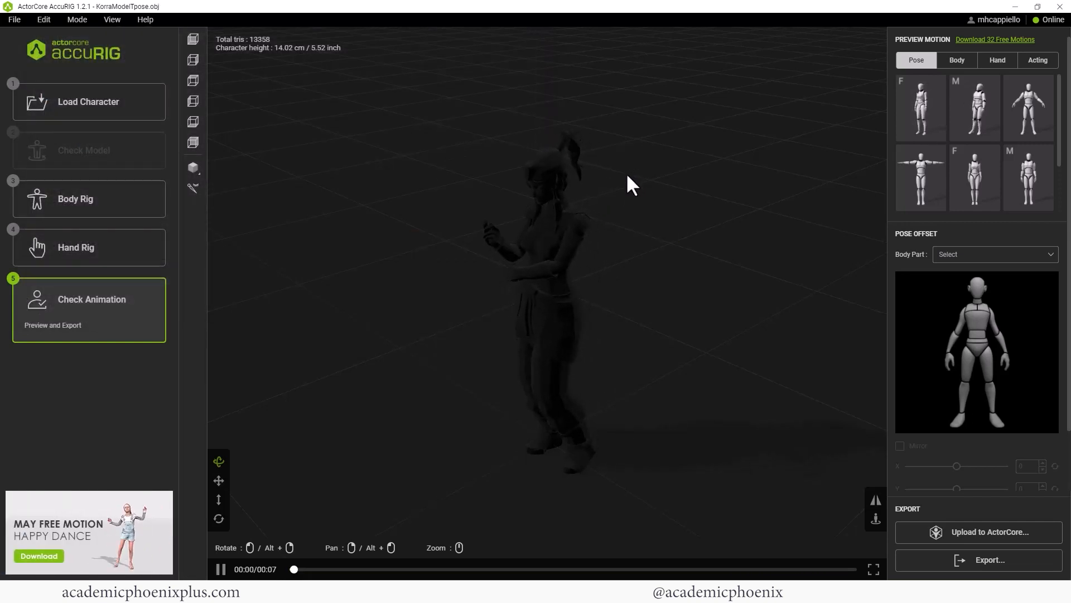
# Step: Upload the rigged character to ActorCore and inspect the uploaded KorraModelTpose actor in the website's preview
pyautogui.click(983, 535)
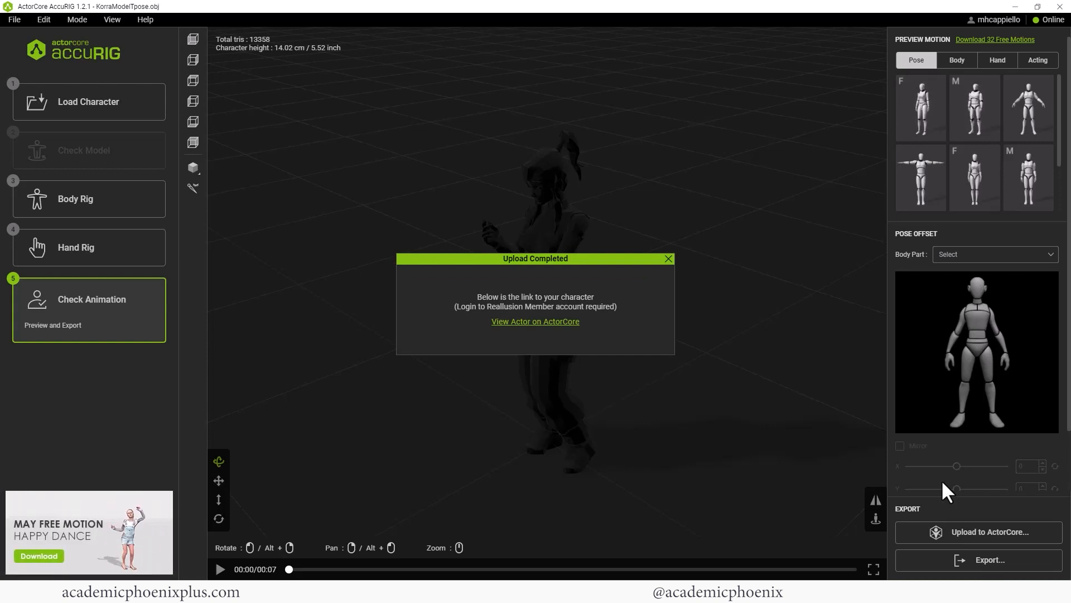
pyautogui.click(536, 322)
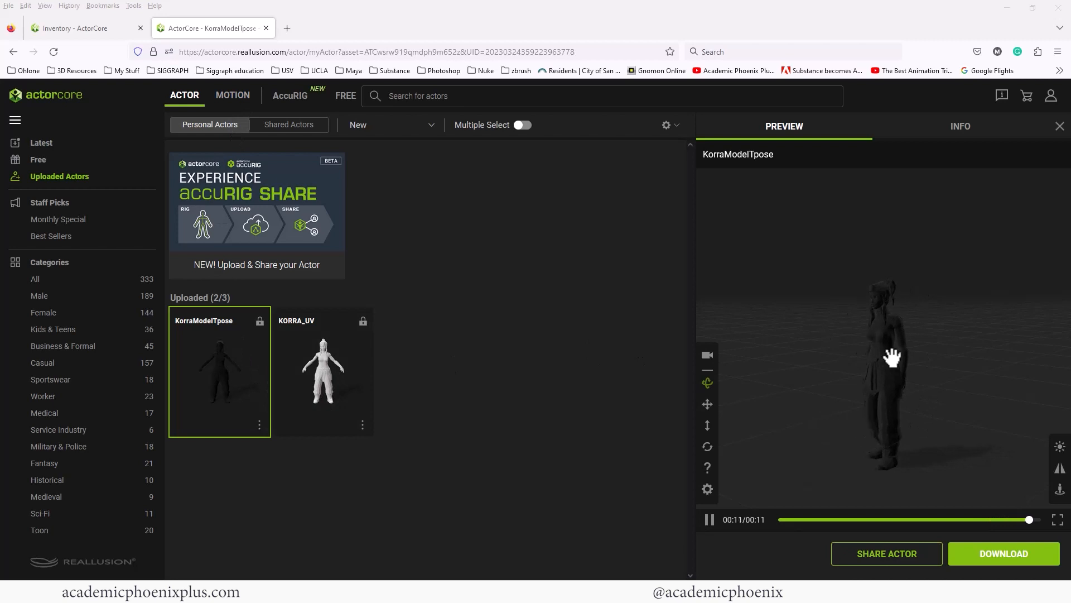
pyautogui.moveTo(859, 383); pyautogui.dragTo(833, 369)
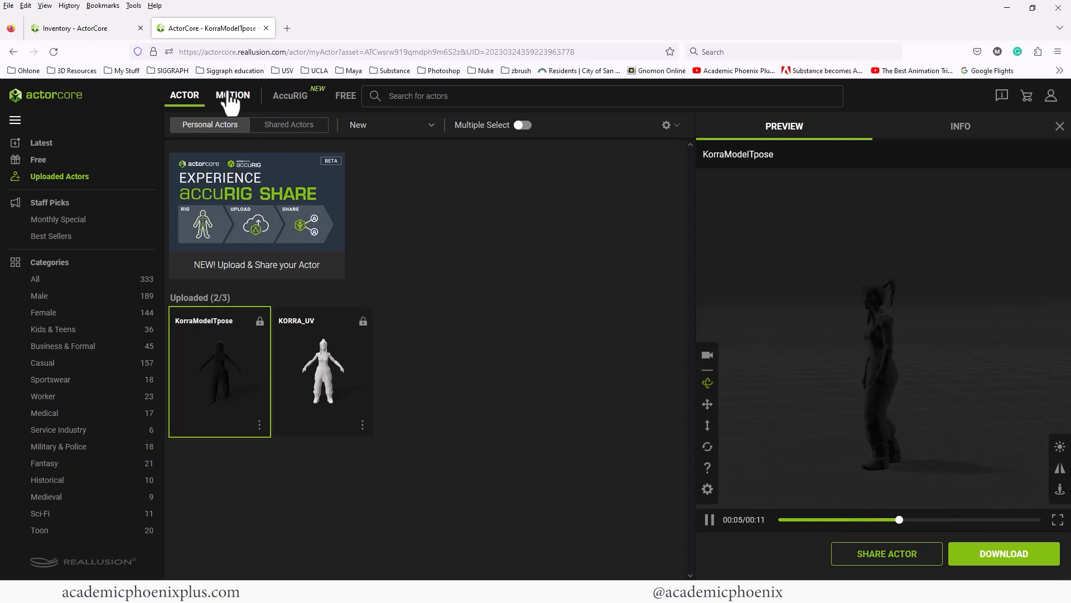
# Step: Browse the ActorCore motion library's packs and individual motion items
pyautogui.click(237, 105)
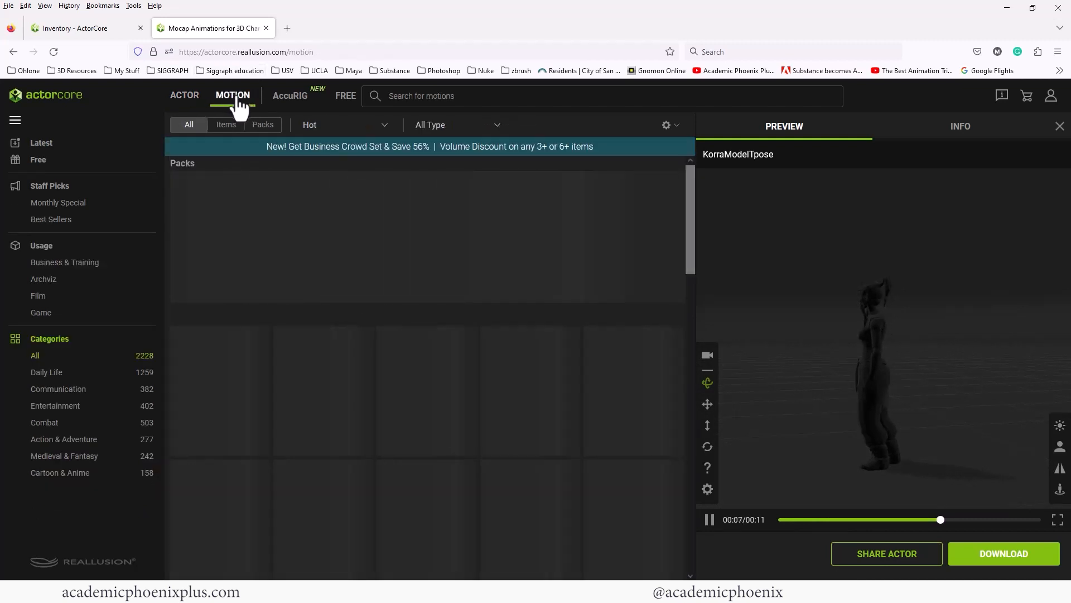
pyautogui.scroll(-2, 686, 222)
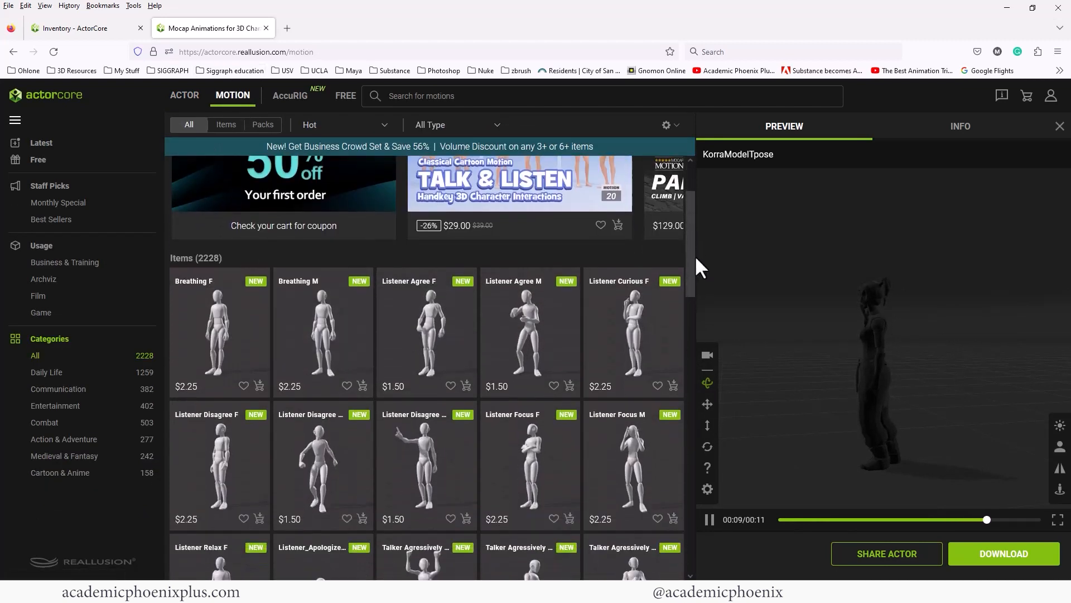
pyautogui.scroll(-1, 696, 265)
pyautogui.scroll(-1, 700, 274)
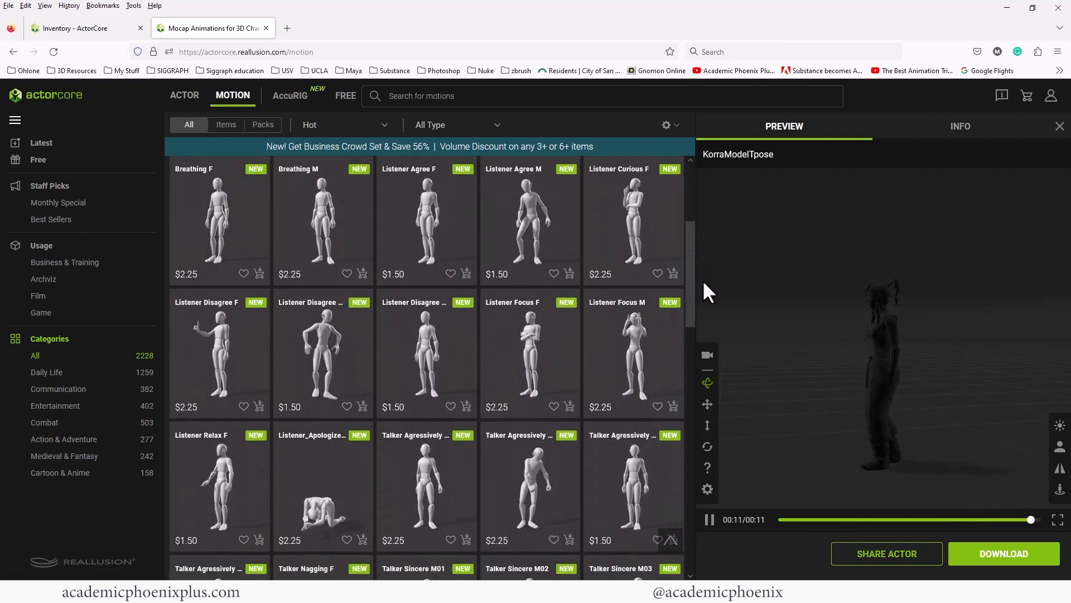
pyautogui.scroll(-1, 702, 288)
pyautogui.scroll(2, 680, 292)
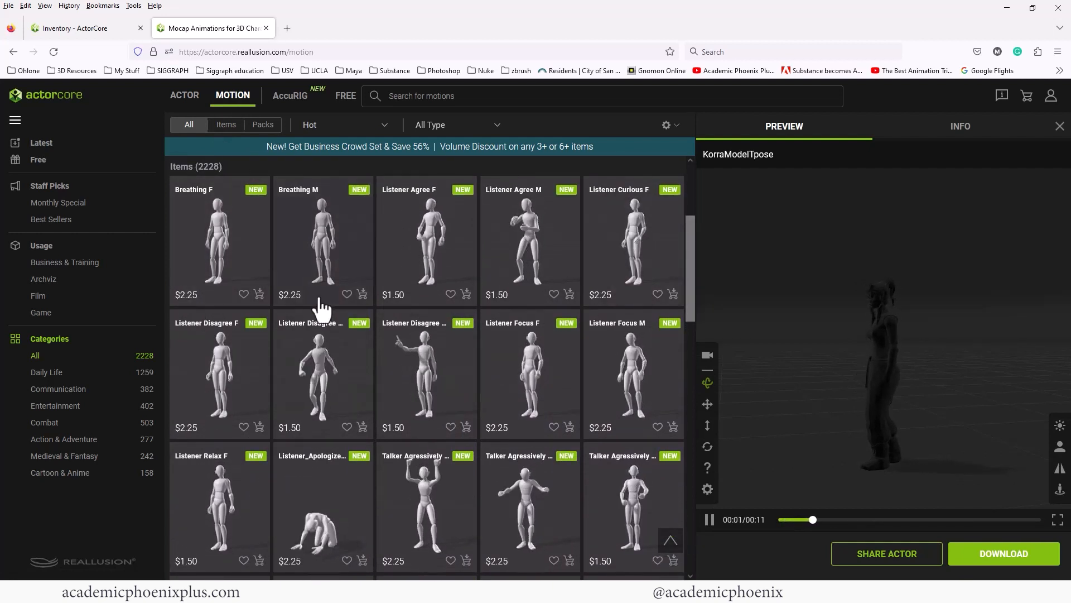
pyautogui.scroll(1, 692, 263)
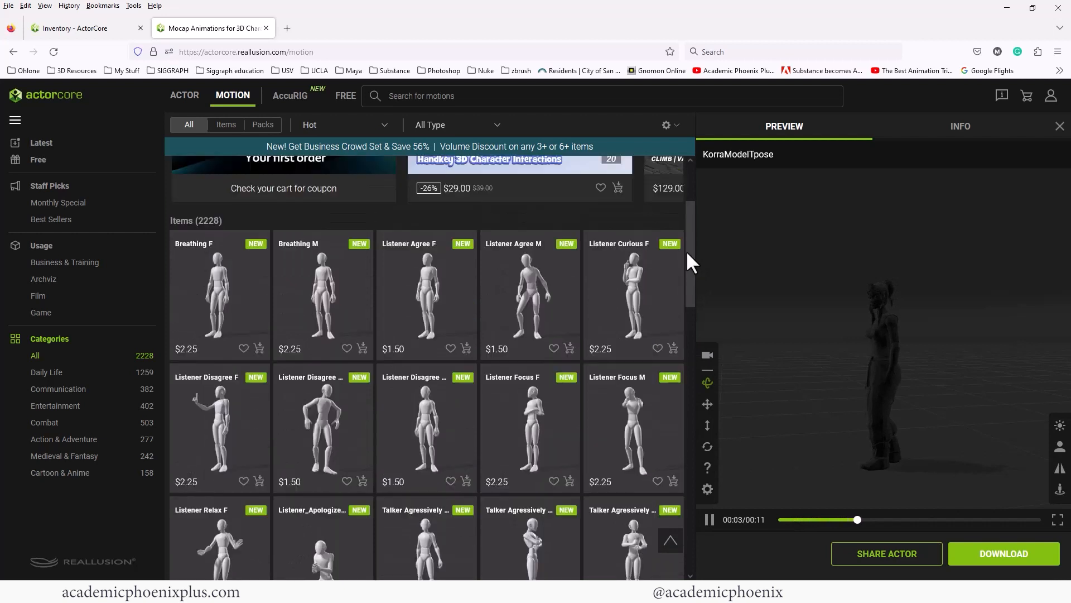
pyautogui.scroll(2, 687, 240)
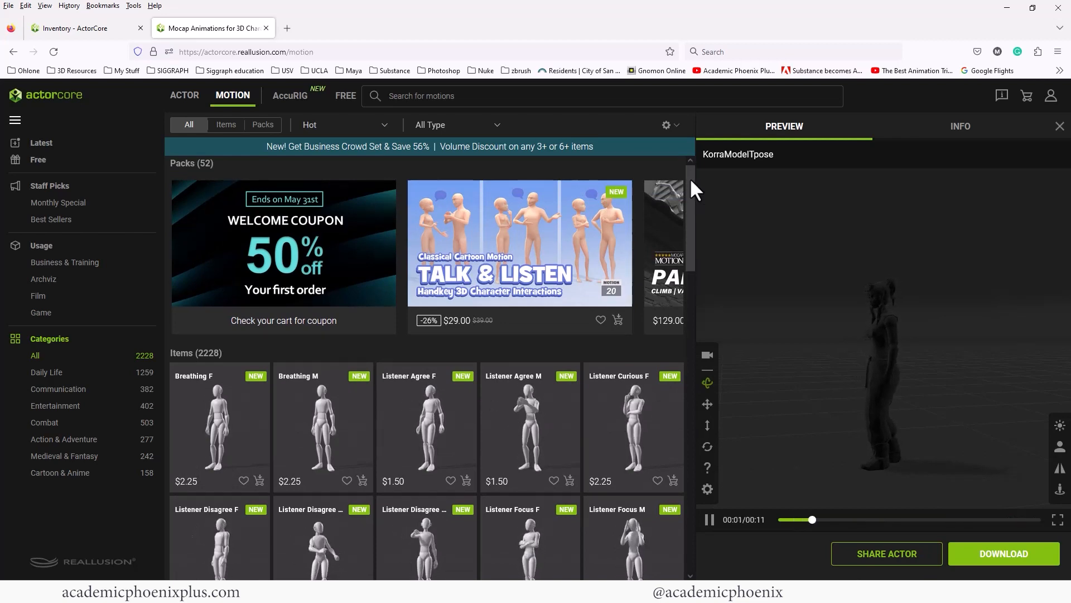
# Step: Preview the Listener Agree M motion on the uploaded character and return to the start of the motion list
pyautogui.moveTo(690, 177); pyautogui.dragTo(692, 215)
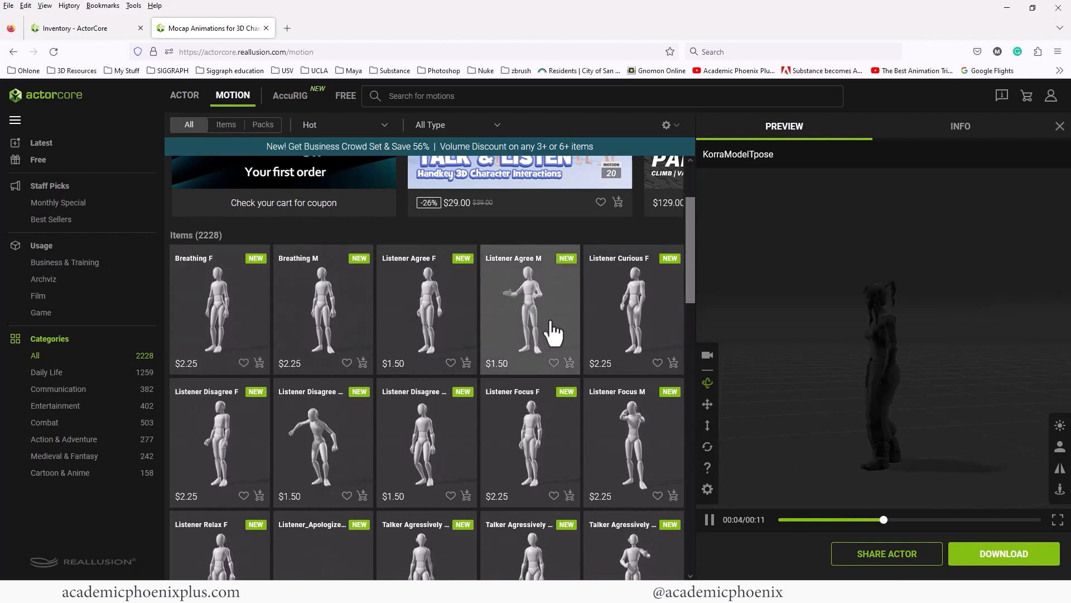
pyautogui.click(537, 329)
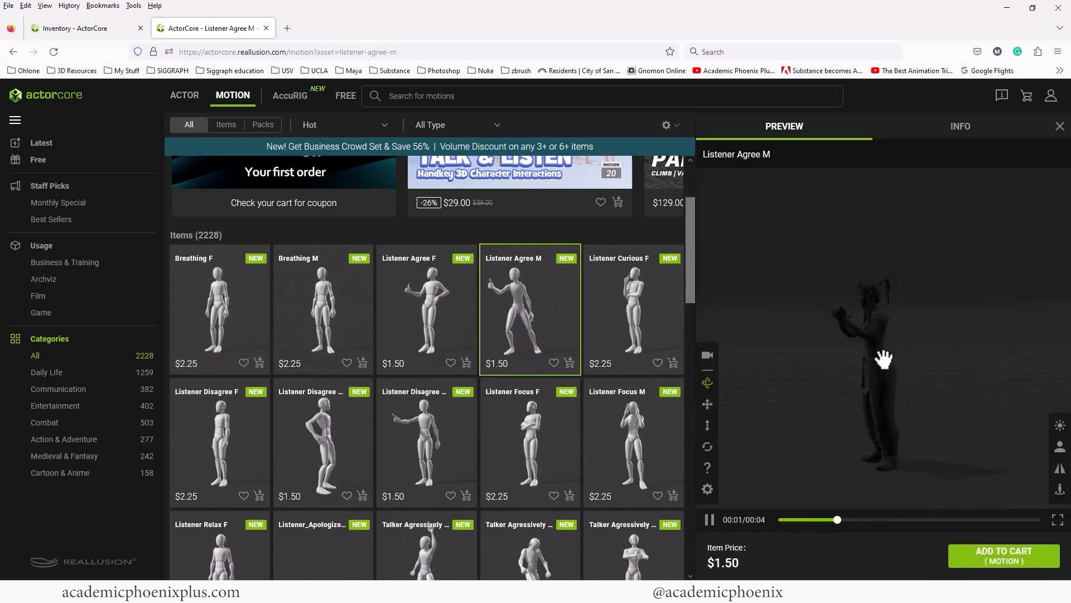
pyautogui.moveTo(696, 282); pyautogui.dragTo(653, 206)
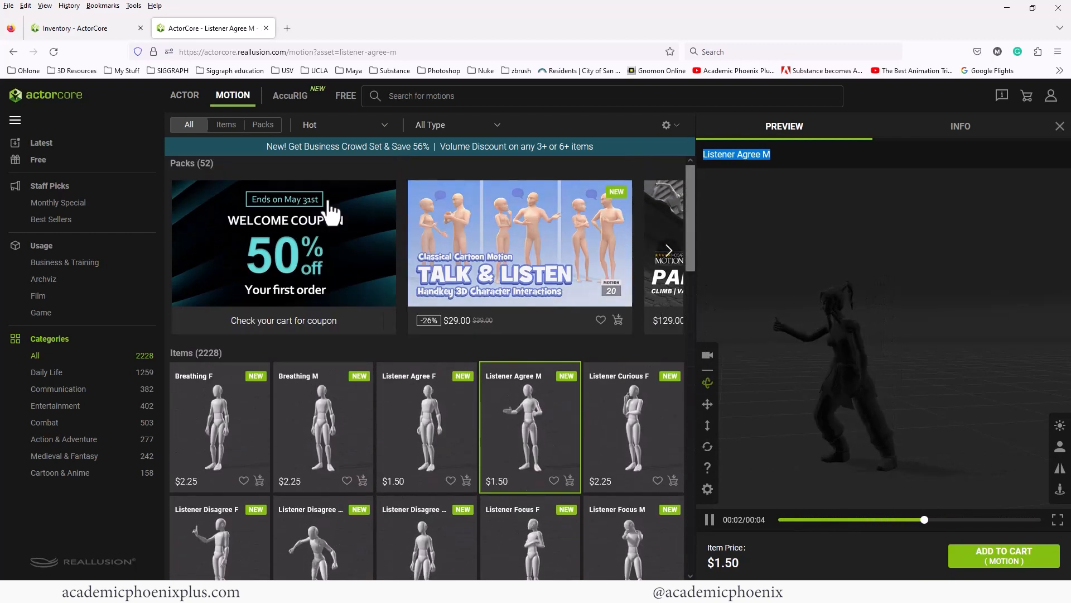
# Step: Sort the motion library by Price Low-to-High
pyautogui.click(385, 127)
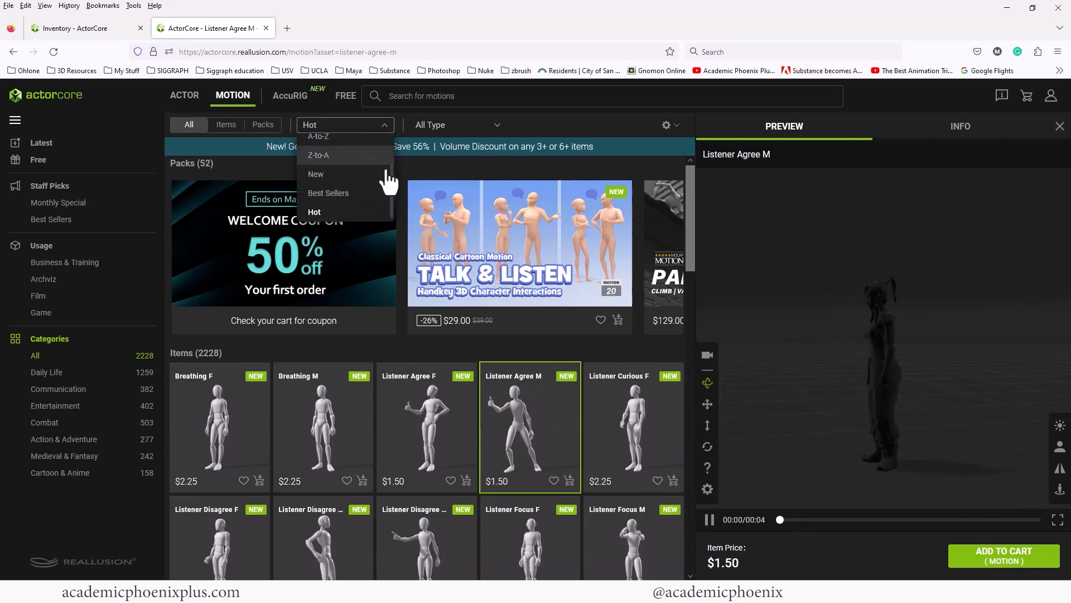
pyautogui.scroll(2, 390, 175)
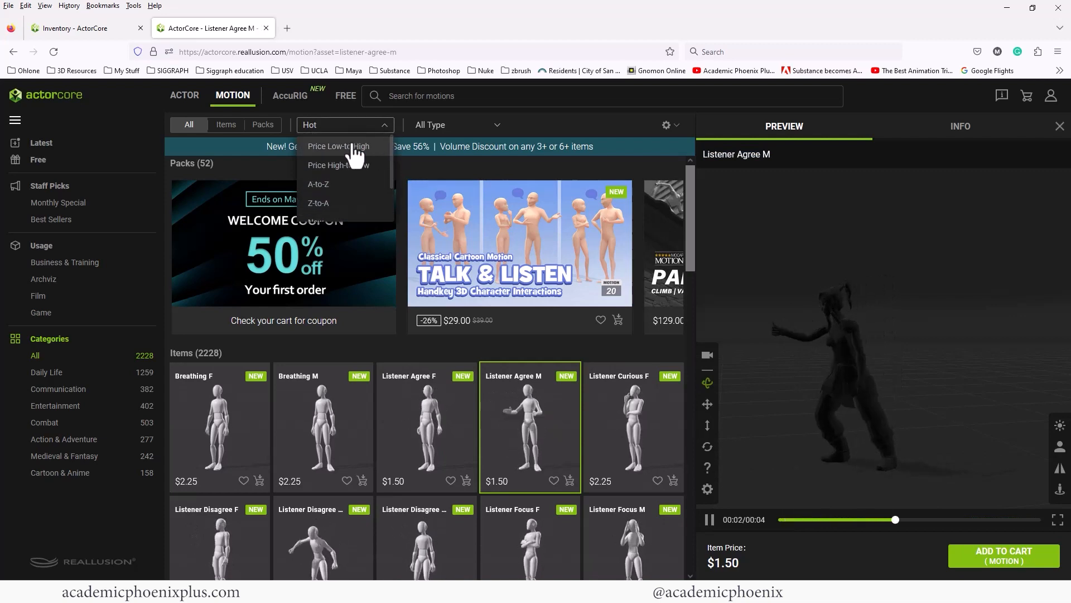
pyautogui.click(352, 144)
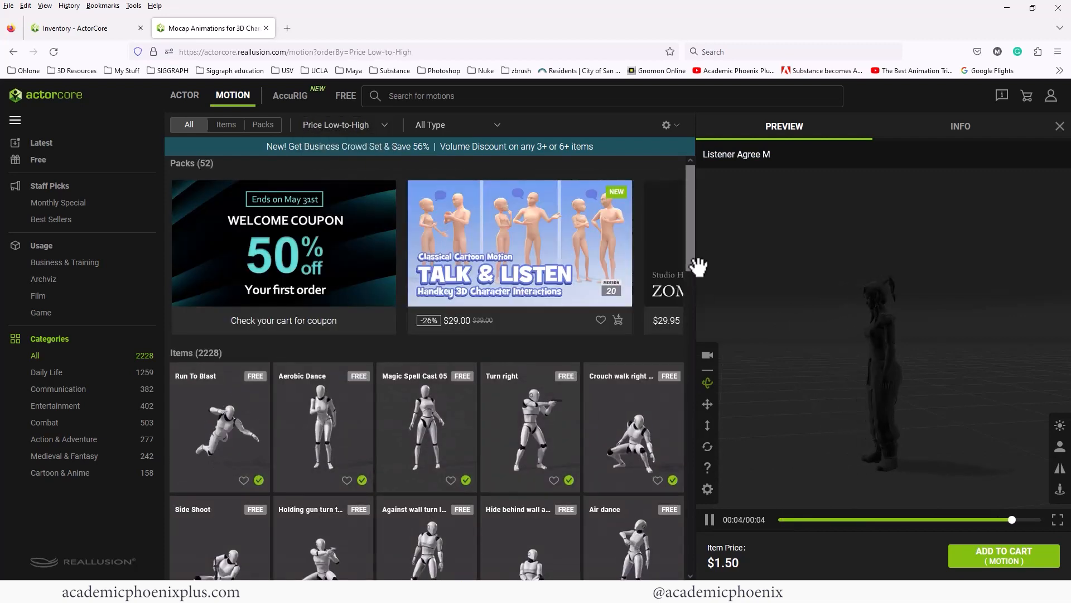
# Step: Preview the free Air dance and Magic Spell Cast 05 motions on the uploaded character
pyautogui.moveTo(695, 249); pyautogui.dragTo(700, 303)
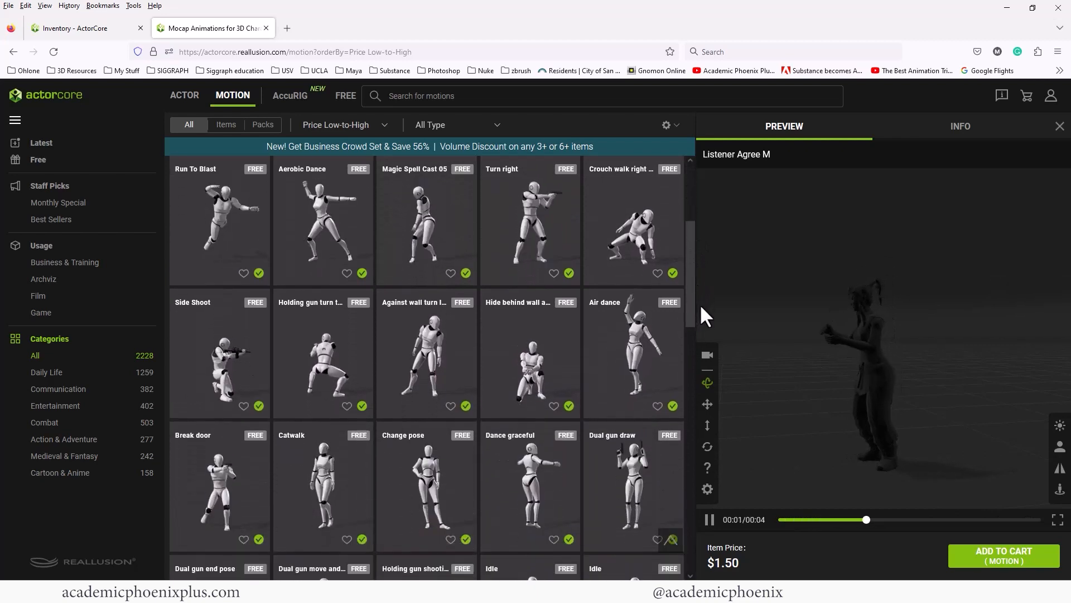
pyautogui.click(642, 378)
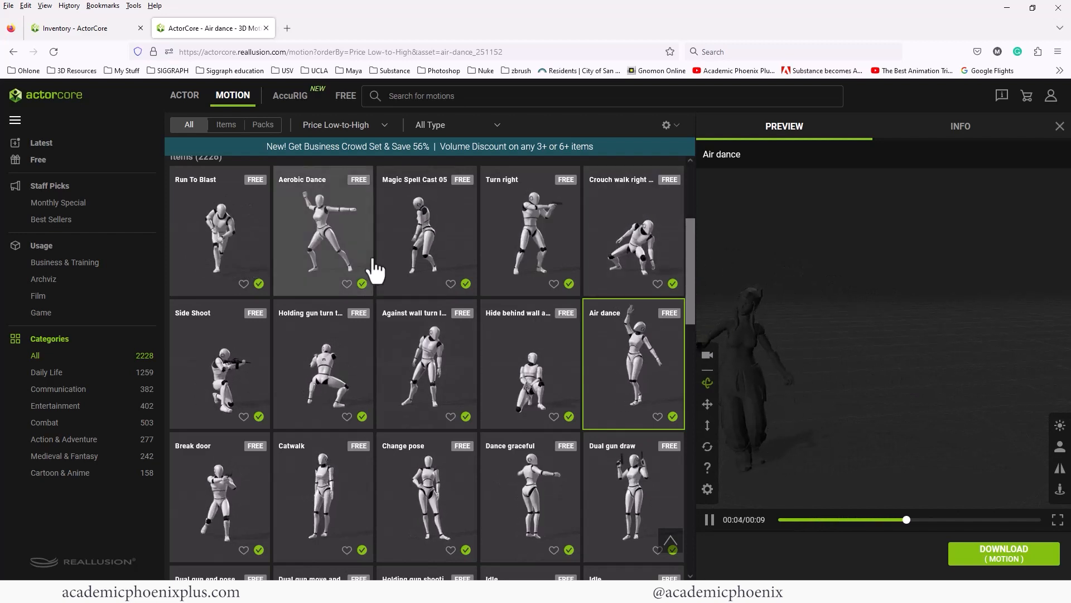
pyautogui.click(437, 239)
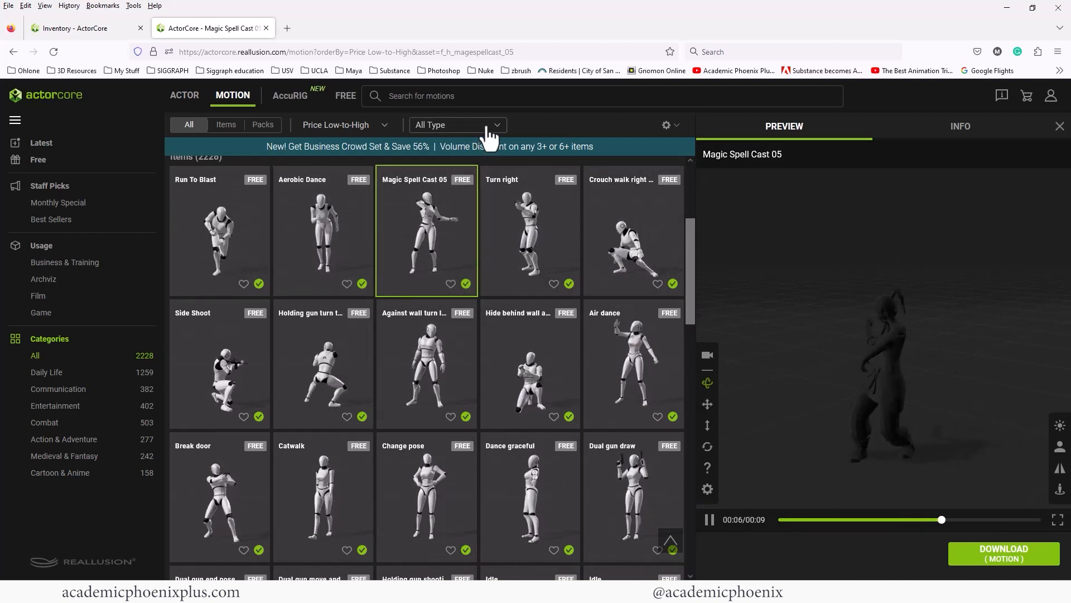
# Step: Filter the motions to the Female type and look through the free and paid items in the list
pyautogui.click(494, 125)
pyautogui.click(446, 187)
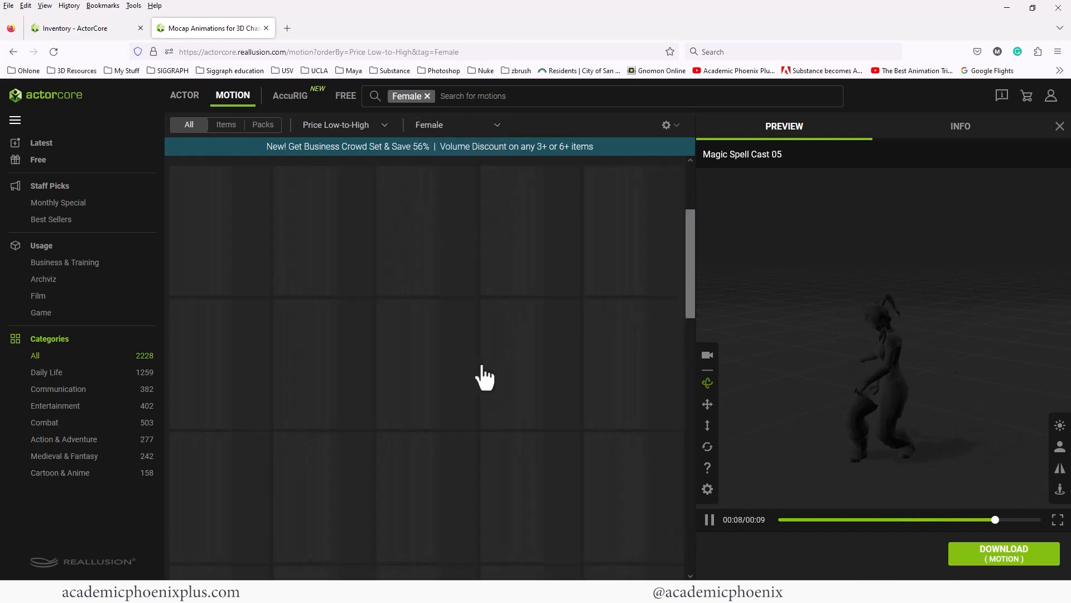
pyautogui.scroll(-2, 696, 253)
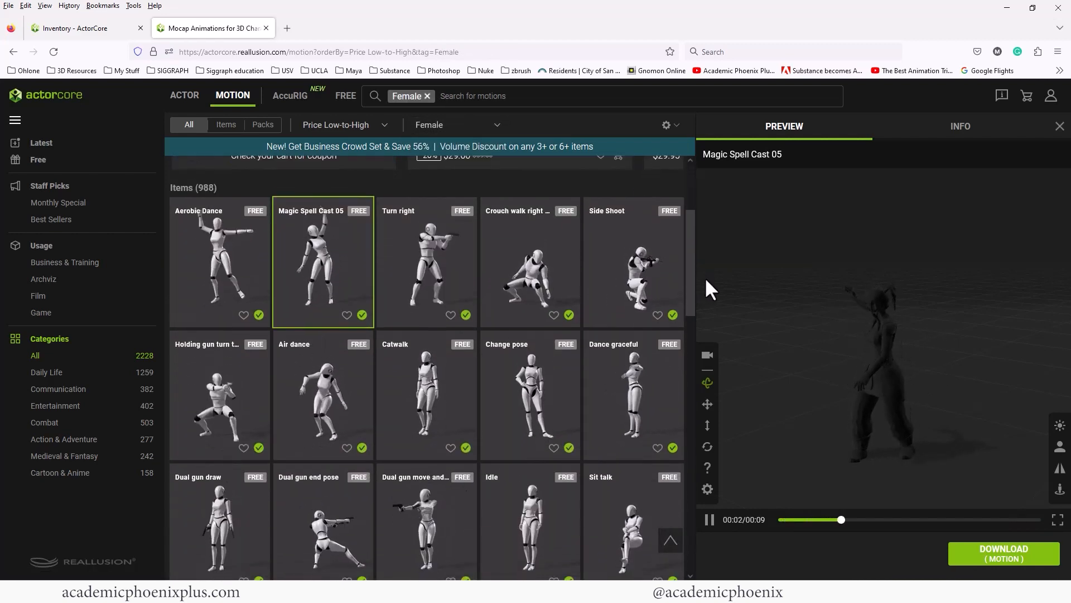
pyautogui.scroll(-2, 706, 290)
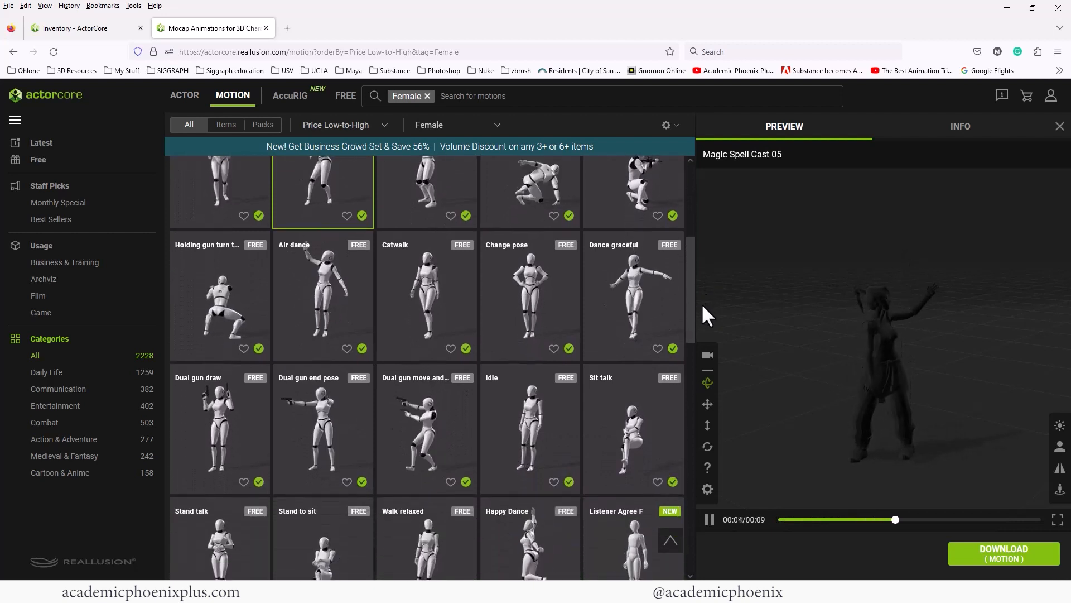
pyautogui.scroll(-3, 698, 313)
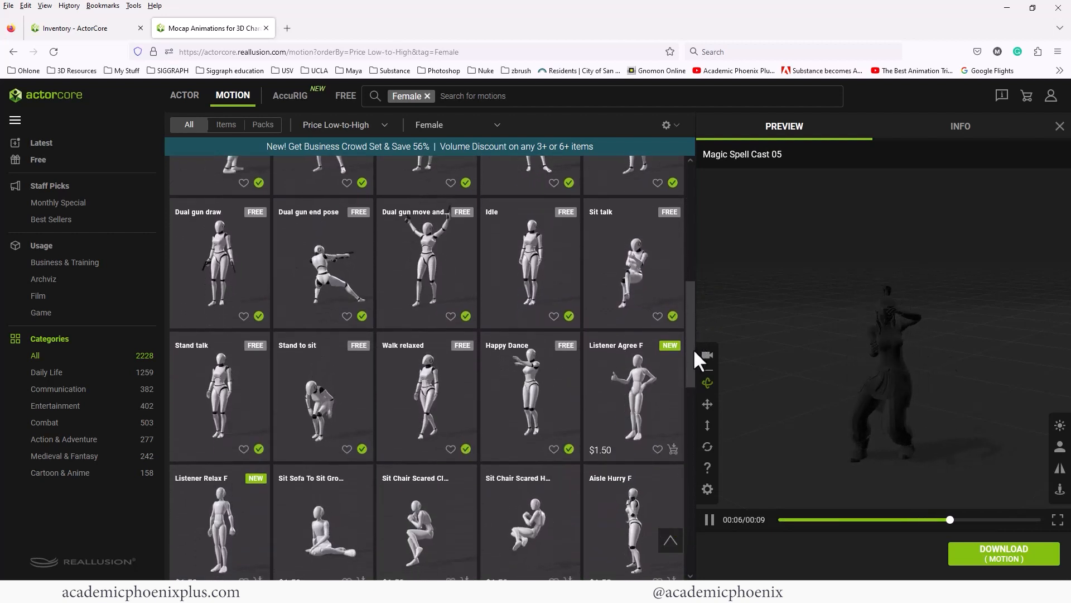
pyautogui.scroll(-3, 685, 363)
pyautogui.scroll(-2, 681, 406)
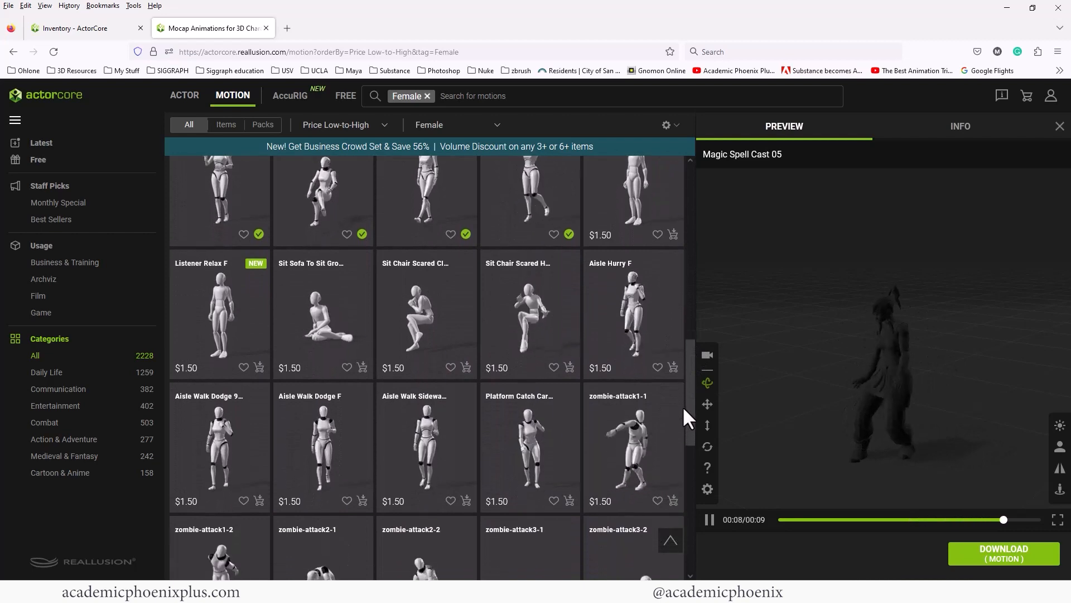
pyautogui.scroll(-1, 685, 418)
pyautogui.scroll(-10, 684, 441)
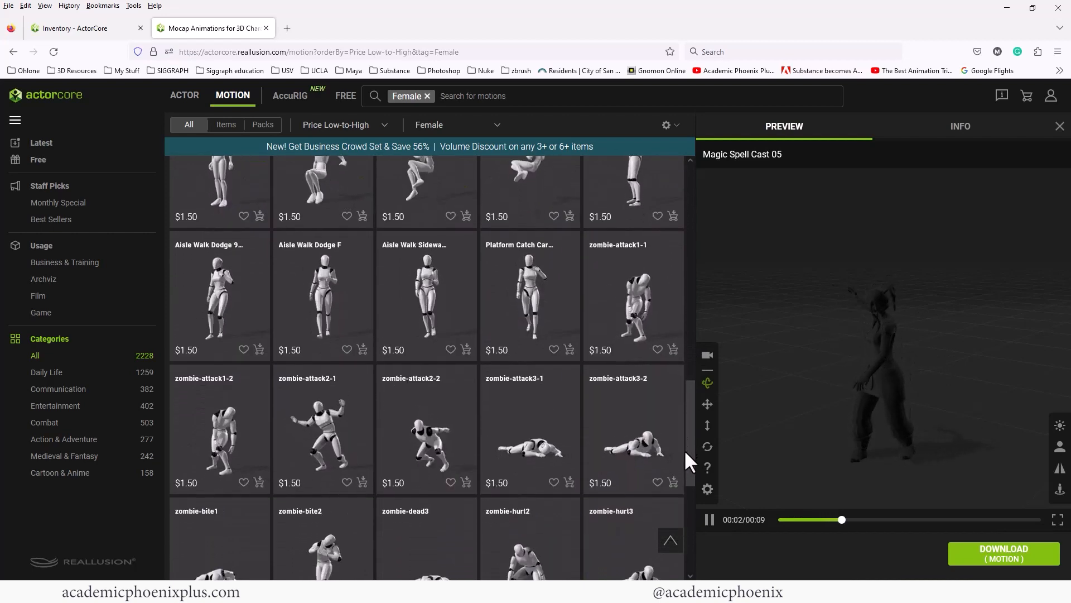
pyautogui.moveTo(683, 498); pyautogui.dragTo(661, 202)
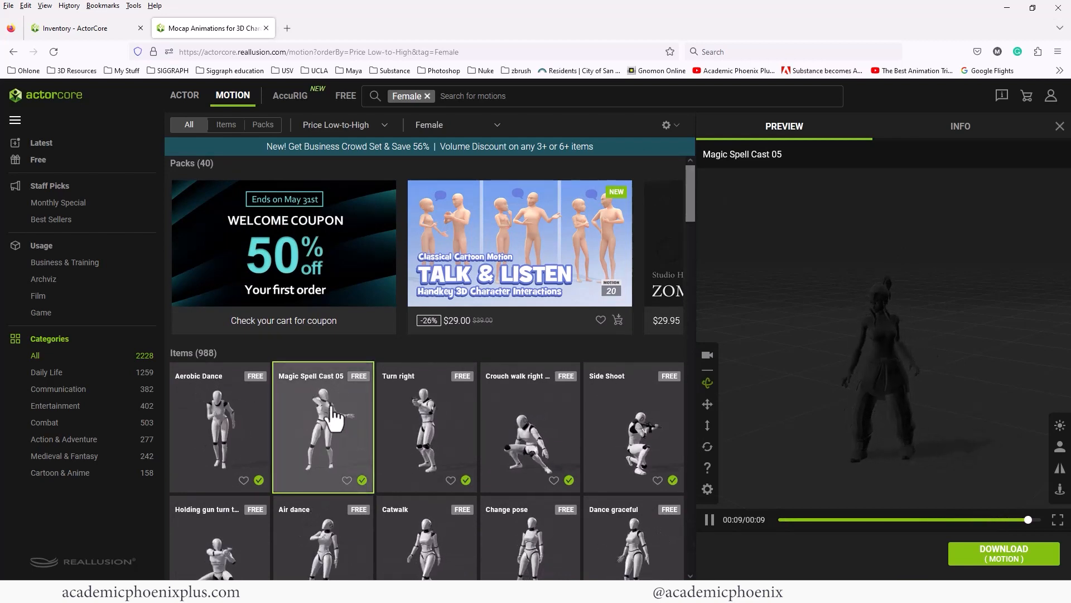
# Step: Select the free Air dance motion for the character and look further through the Female motions
pyautogui.moveTo(691, 210); pyautogui.dragTo(694, 250)
pyautogui.click(349, 366)
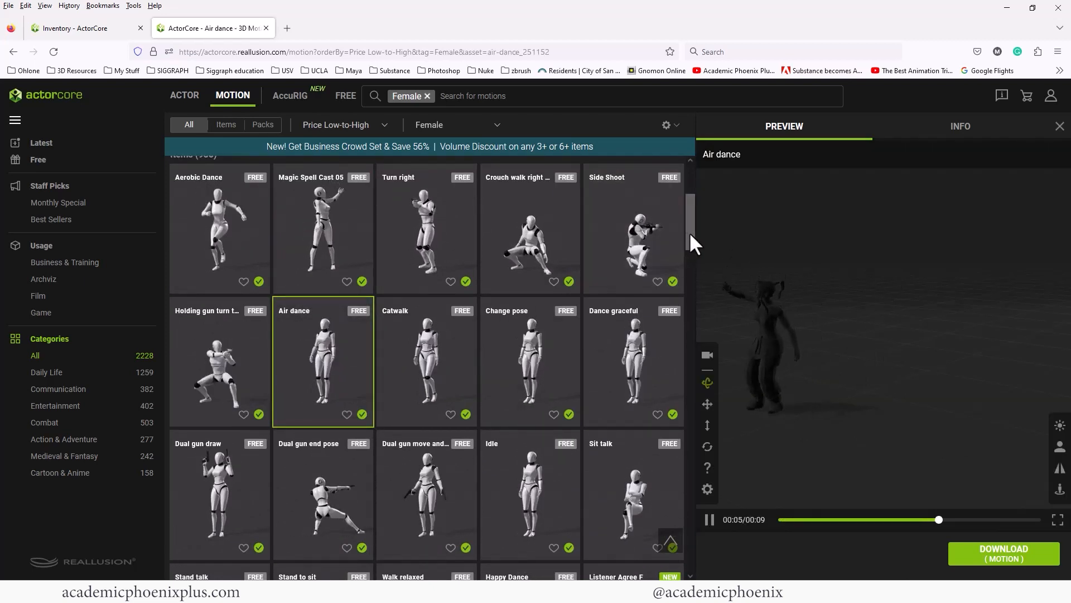
pyautogui.moveTo(689, 232); pyautogui.dragTo(694, 308)
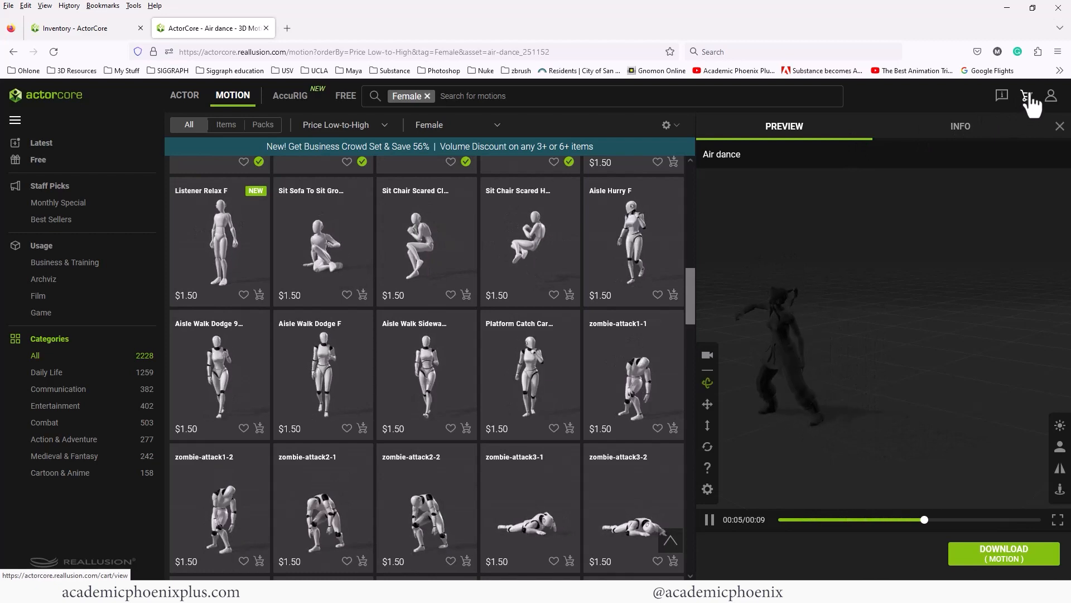
pyautogui.moveTo(691, 290); pyautogui.dragTo(683, 184)
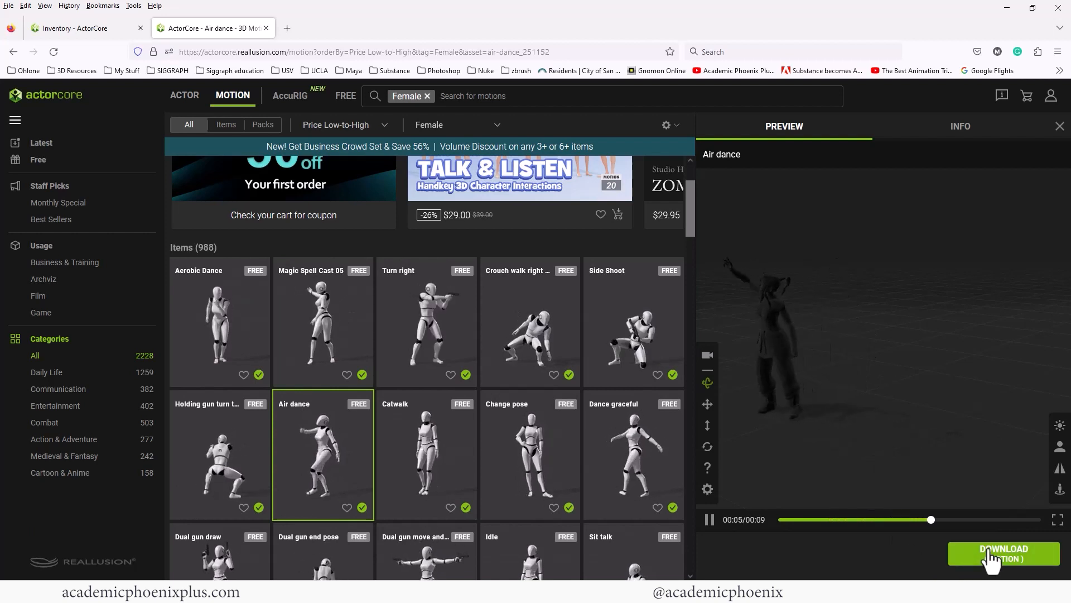
# Step: Start the Air dance download with the uploaded KorraModelTpose actor as target, Export Motion Only off, and proceed to the avatar and motion settings
pyautogui.click(991, 558)
pyautogui.click(396, 235)
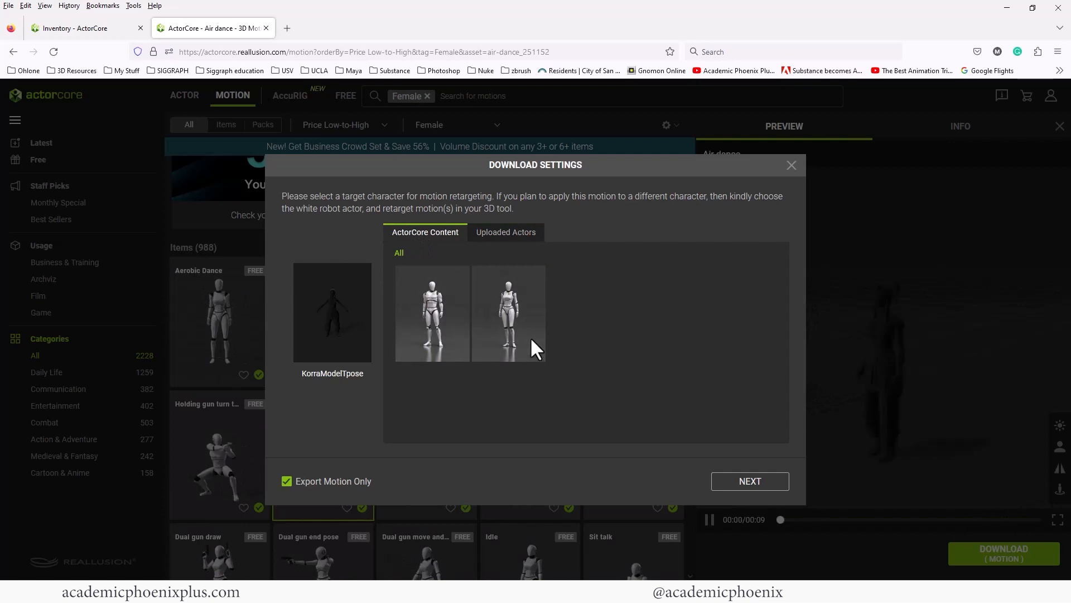
pyautogui.click(497, 235)
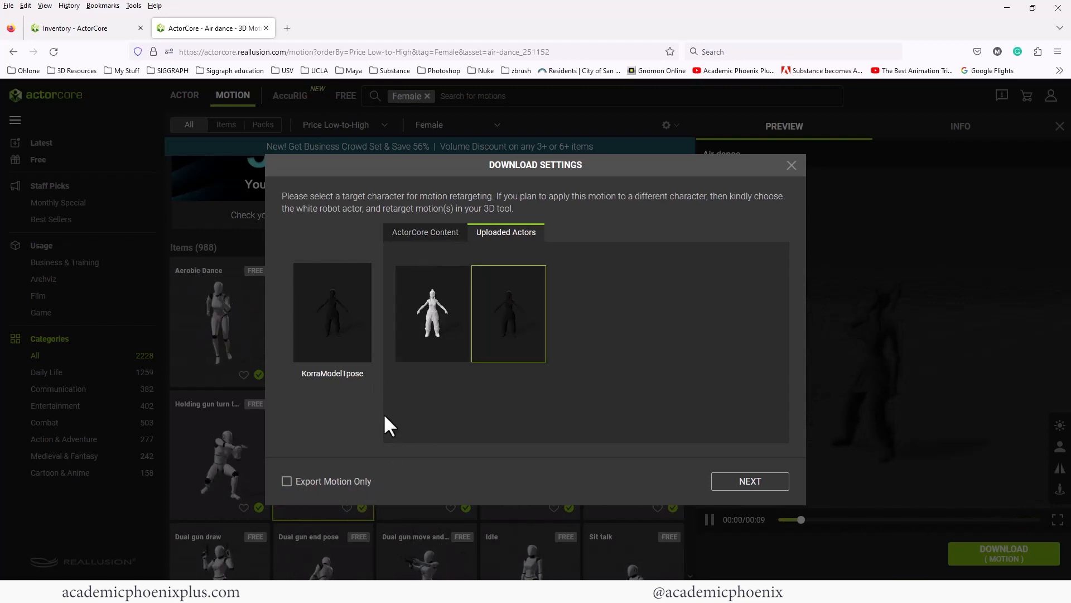
pyautogui.click(732, 491)
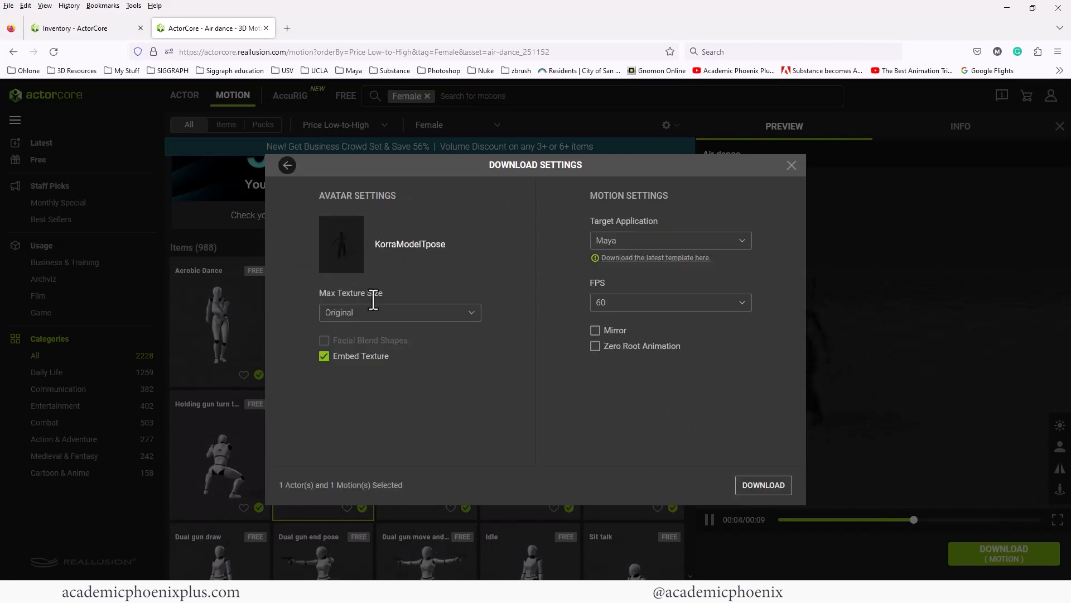
# Step: Check the maximum texture size options and set the motion's frame rate to 24 FPS
pyautogui.click(365, 315)
pyautogui.click(486, 265)
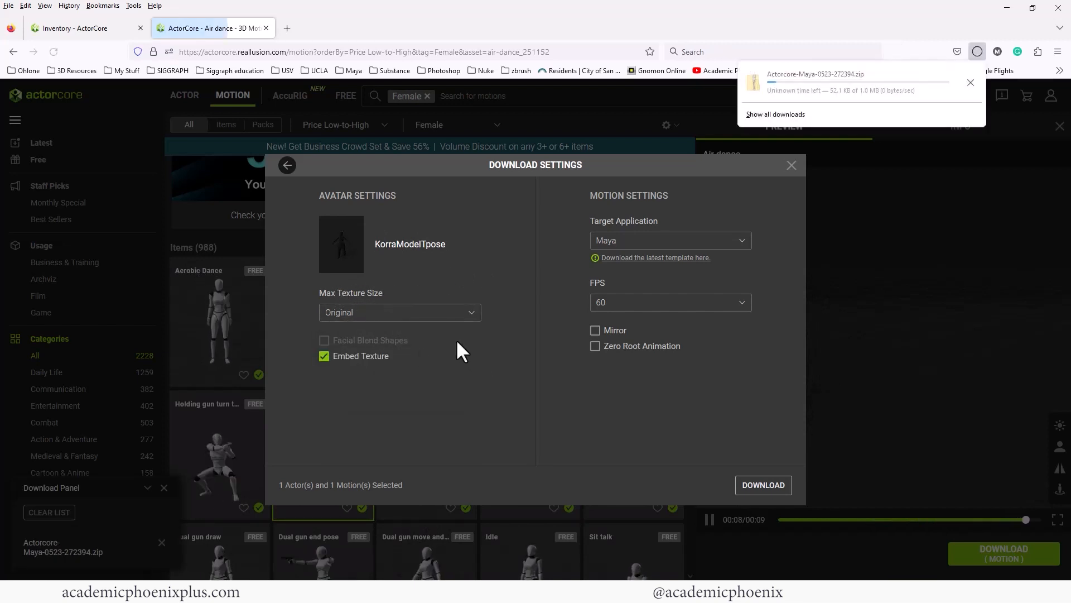
pyautogui.click(636, 304)
pyautogui.click(635, 326)
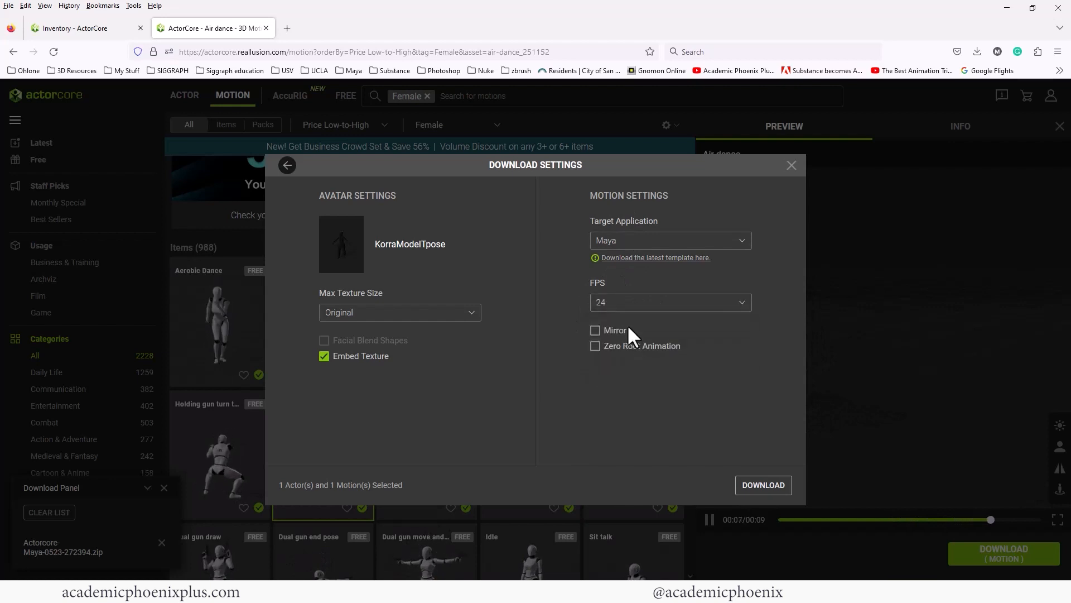
pyautogui.click(621, 307)
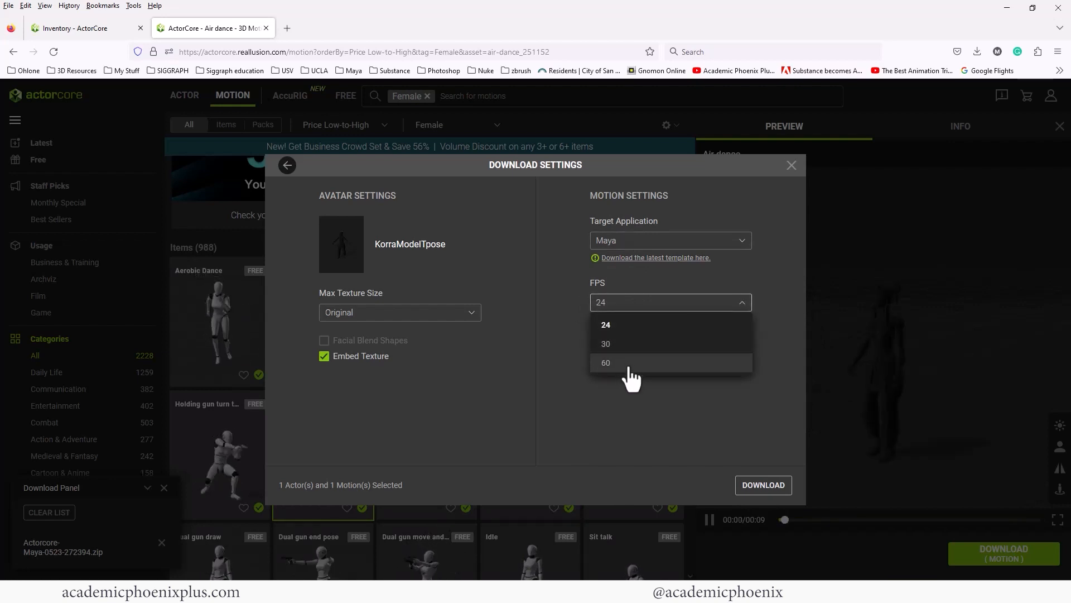
pyautogui.click(593, 448)
# Step: Set the frame rate to 60 FPS and download the Air dance motion with the character for Maya
pyautogui.click(615, 306)
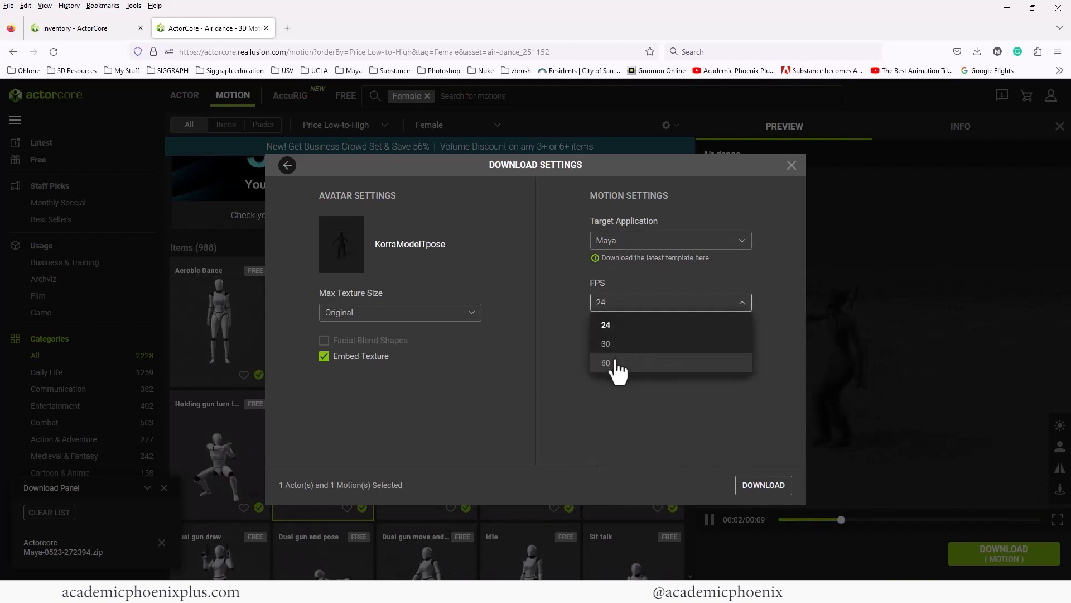
pyautogui.click(606, 364)
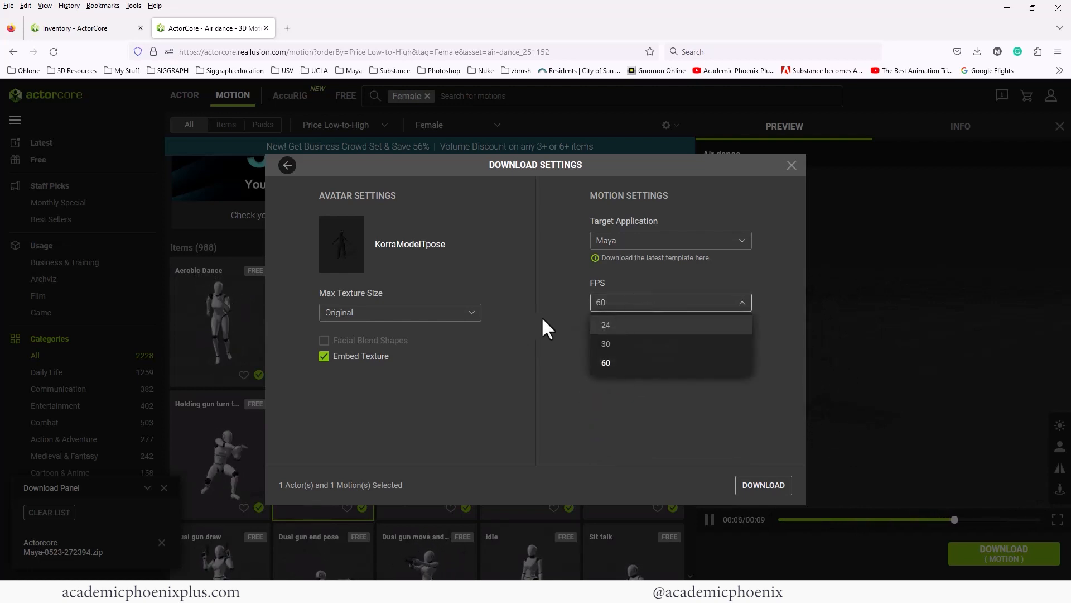
pyautogui.click(619, 427)
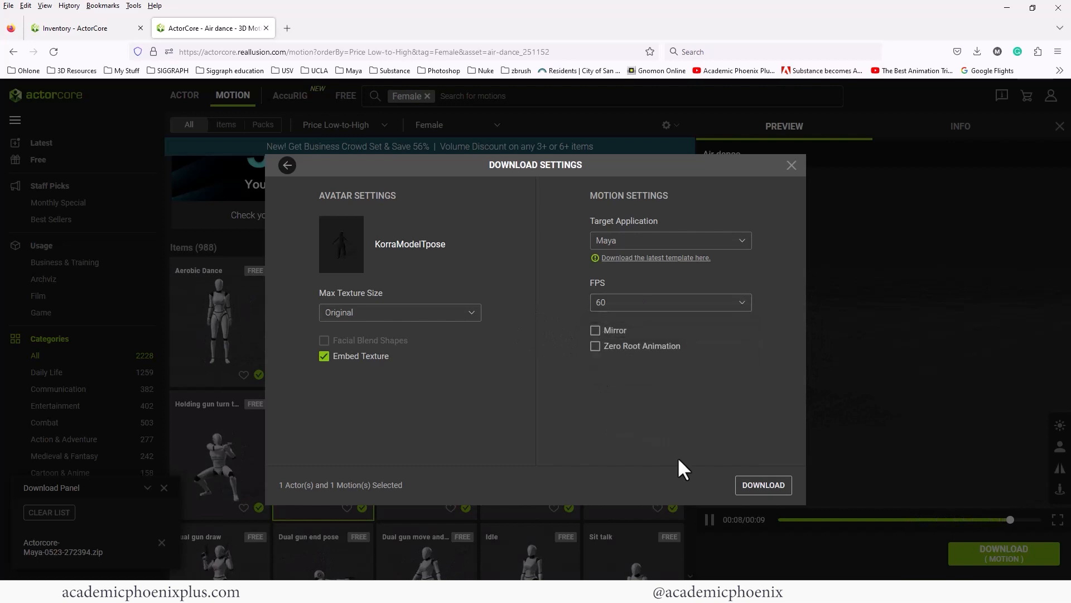
pyautogui.click(772, 490)
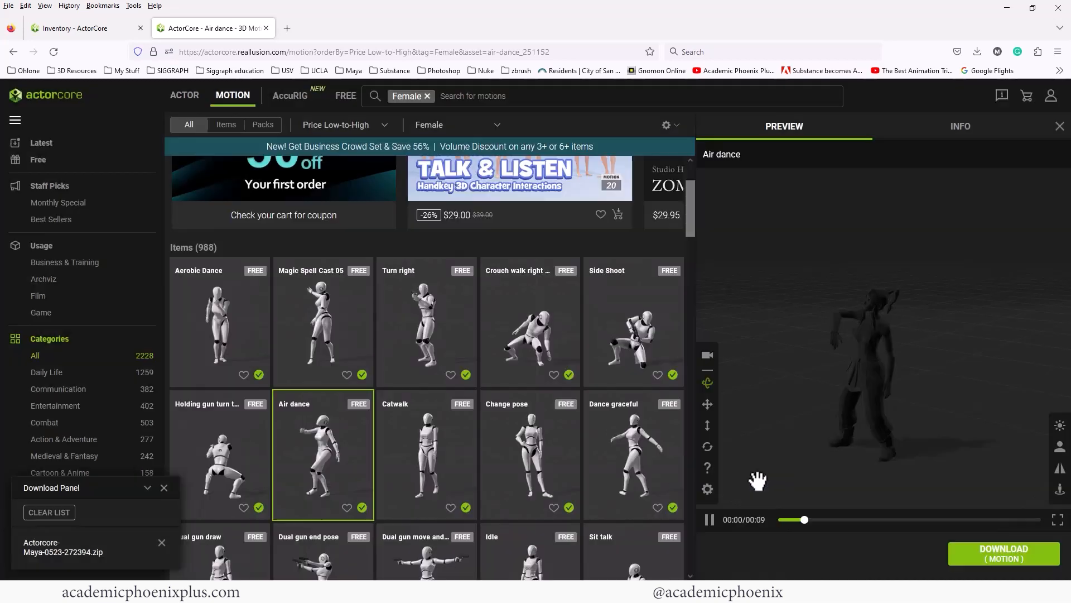
pyautogui.click(161, 543)
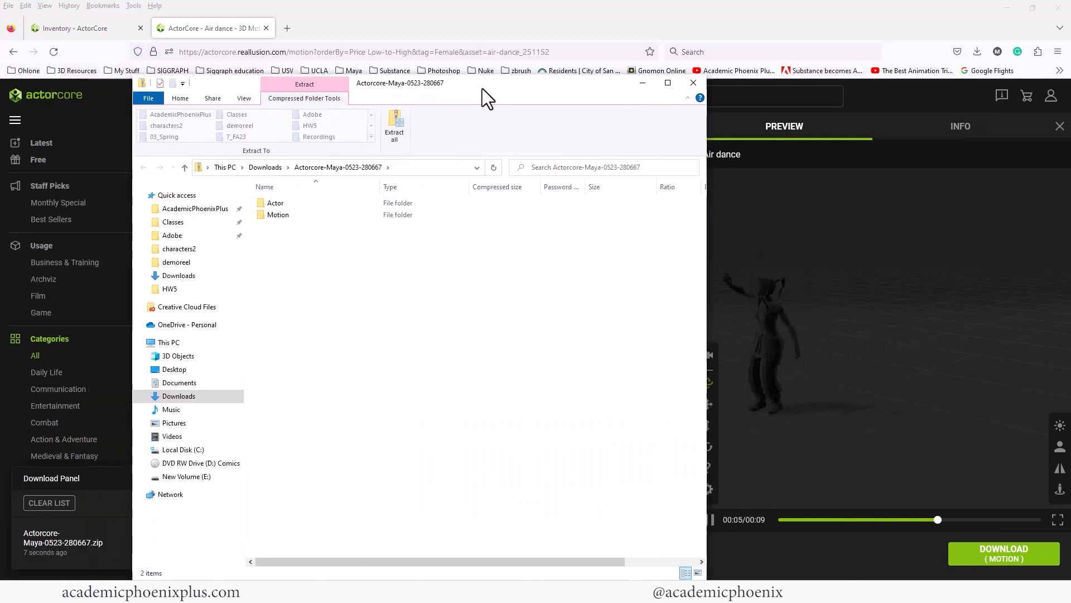
# Step: Examine the downloaded zip's contents in the Actor folder's KorraModelTpose subfolder and in the Motion folder
pyautogui.moveTo(482, 88); pyautogui.dragTo(525, 91)
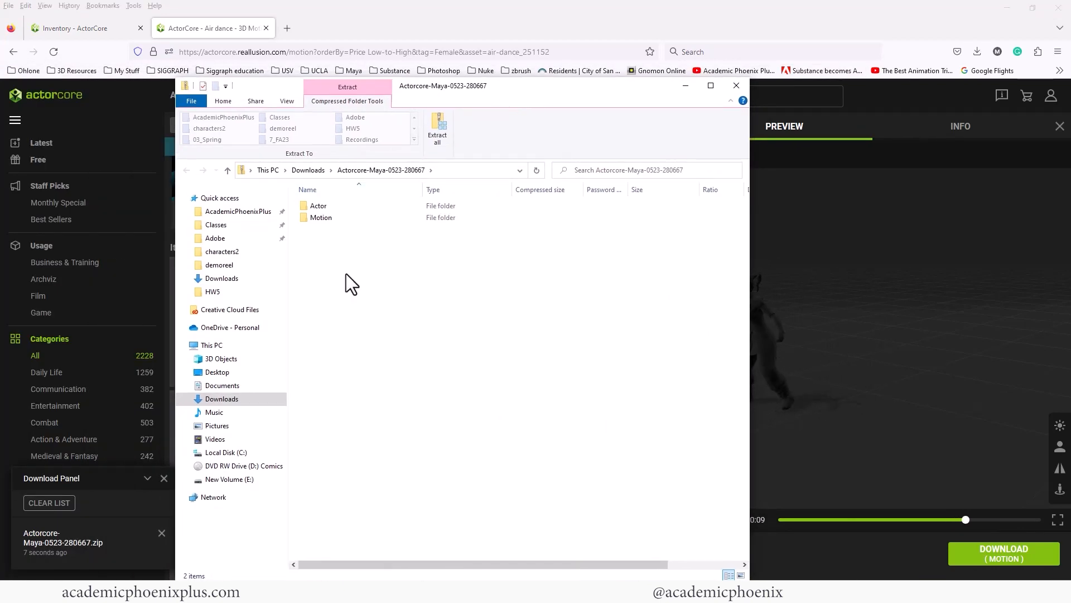
pyautogui.doubleClick(344, 208)
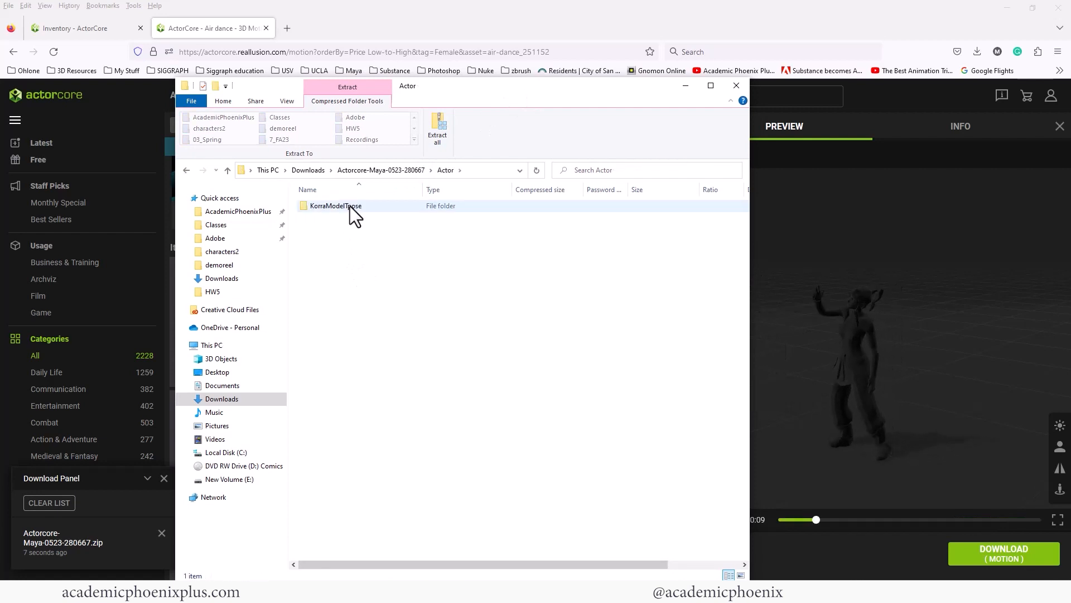
pyautogui.click(350, 207)
pyautogui.doubleClick(350, 207)
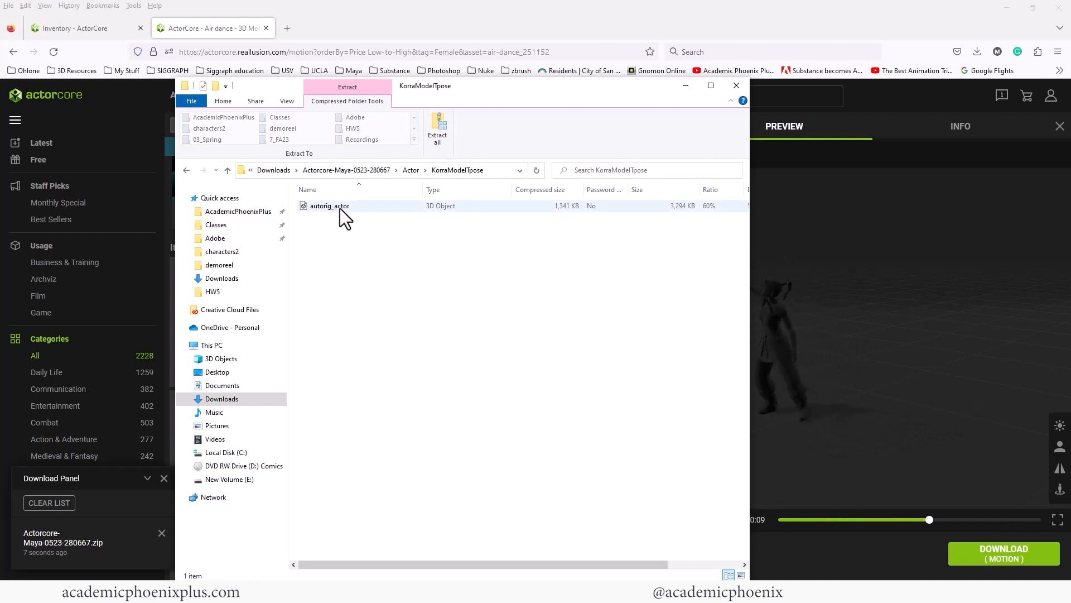
pyautogui.click(384, 171)
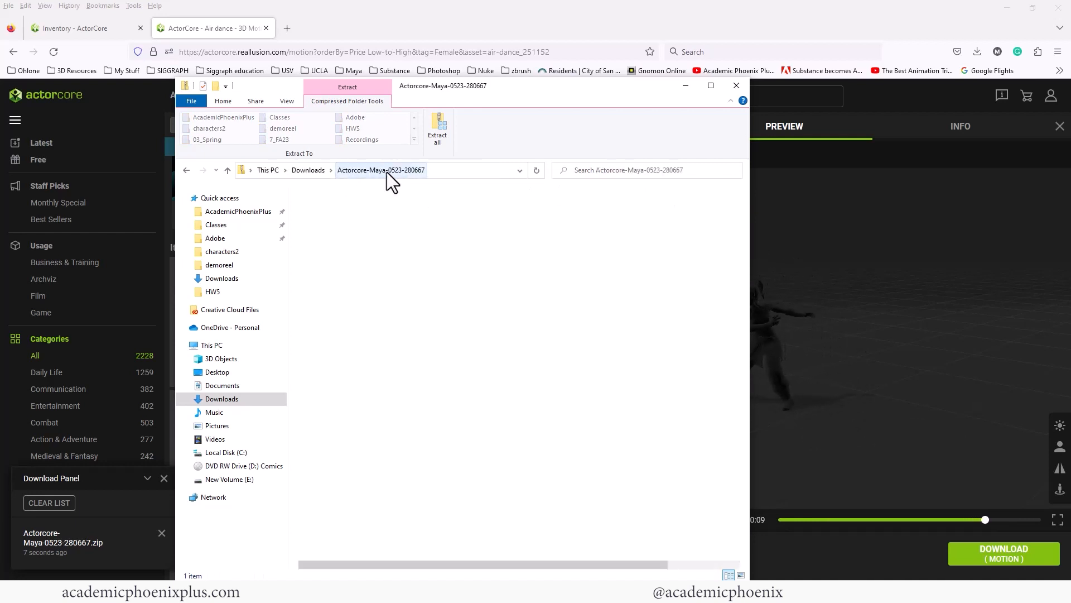
pyautogui.doubleClick(337, 219)
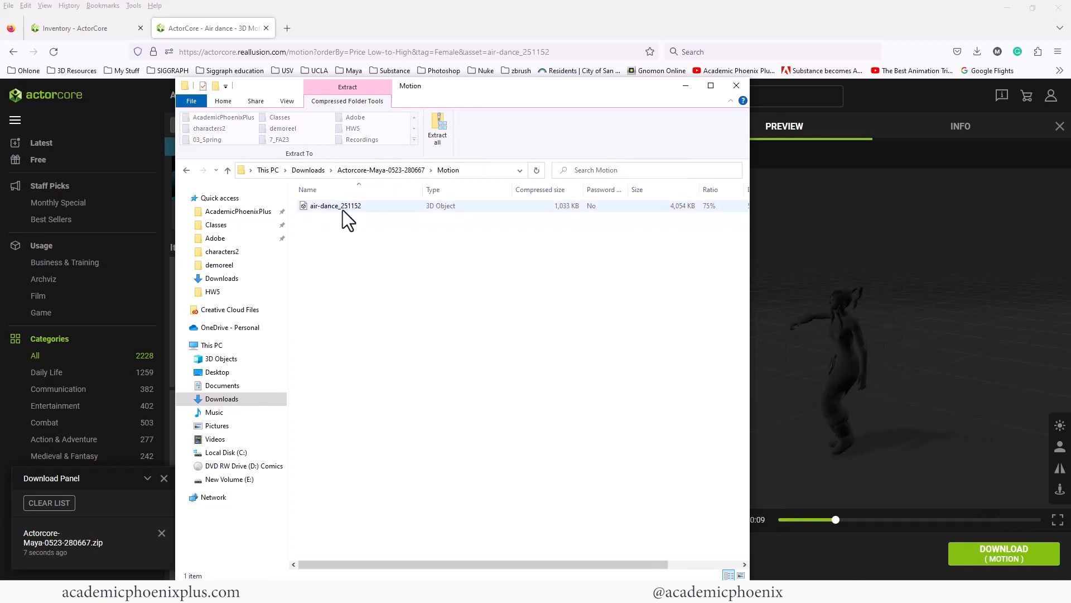
pyautogui.moveTo(580, 91); pyautogui.dragTo(0, 168)
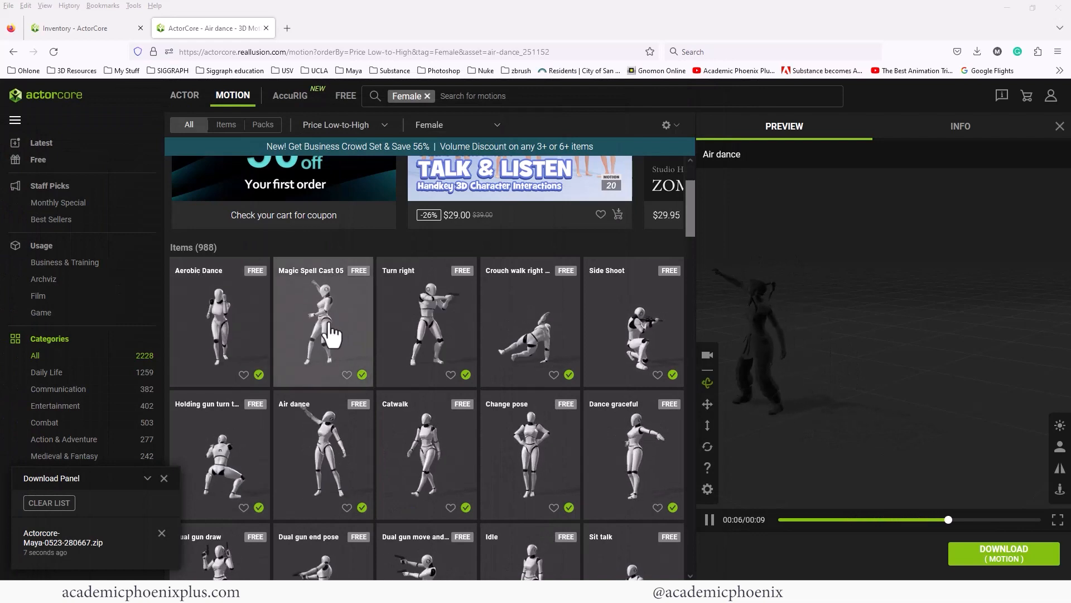
# Step: Download the Magic Spell Cast 05 motion for the KorraModelTpose actor with Export Motion Only on, targeting Maya at 60 FPS
pyautogui.click(326, 320)
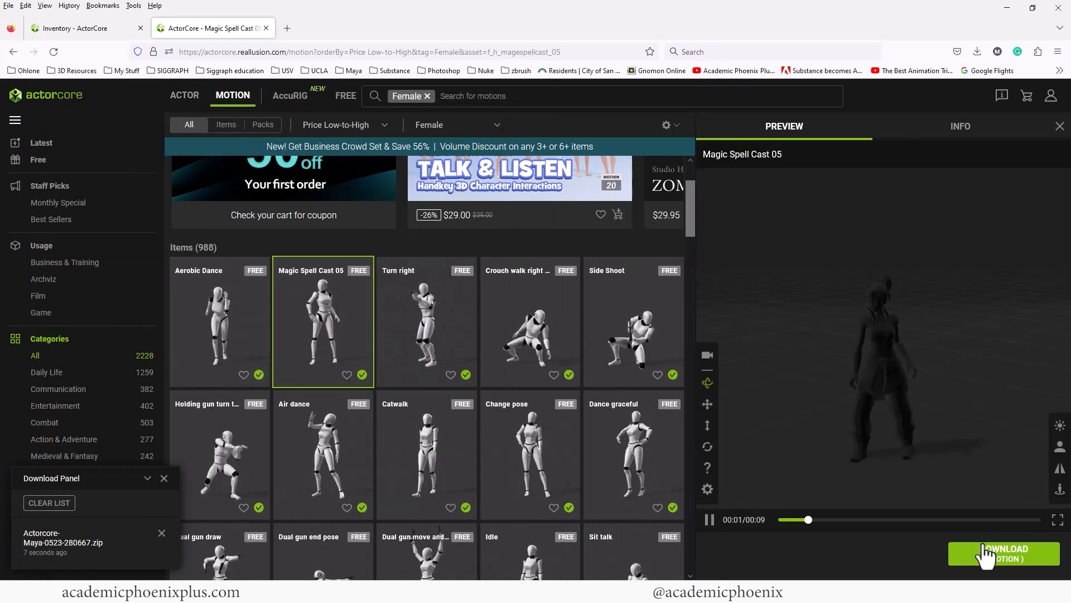
pyautogui.click(996, 554)
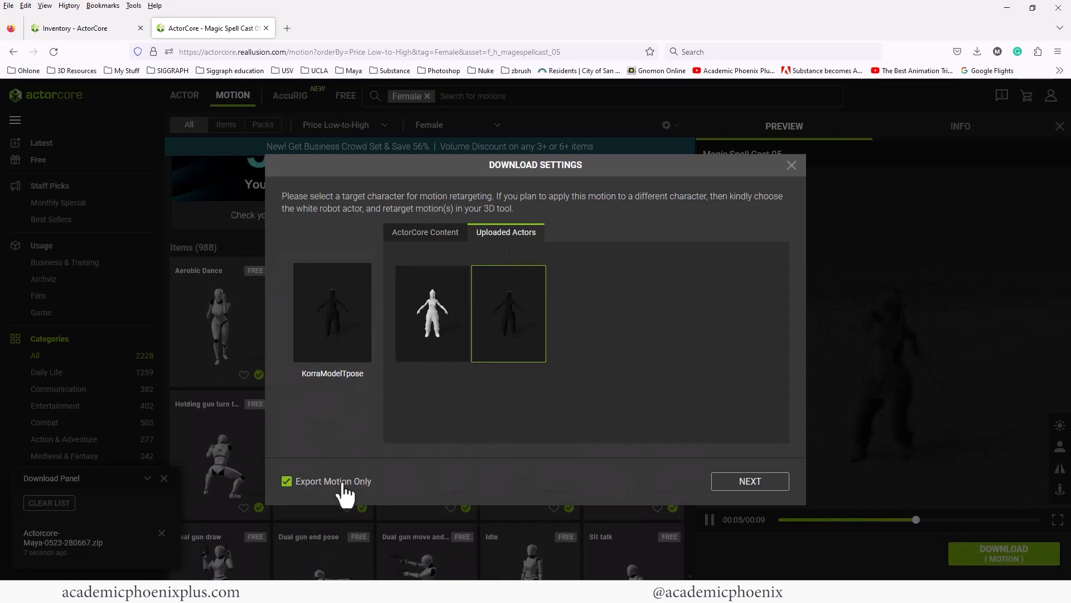
pyautogui.click(750, 483)
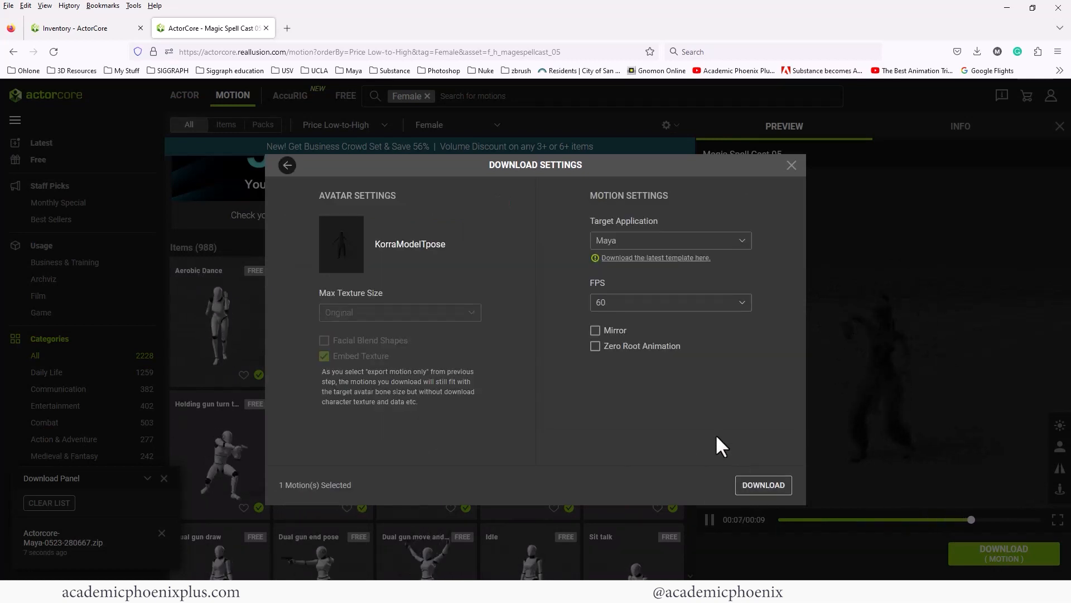
pyautogui.click(762, 485)
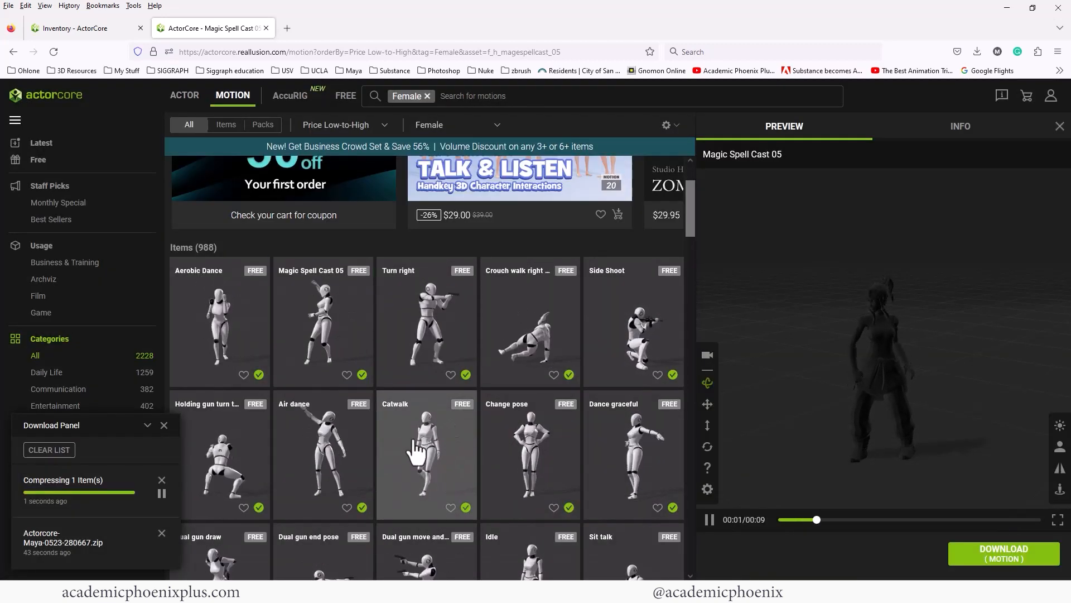
pyautogui.click(977, 51)
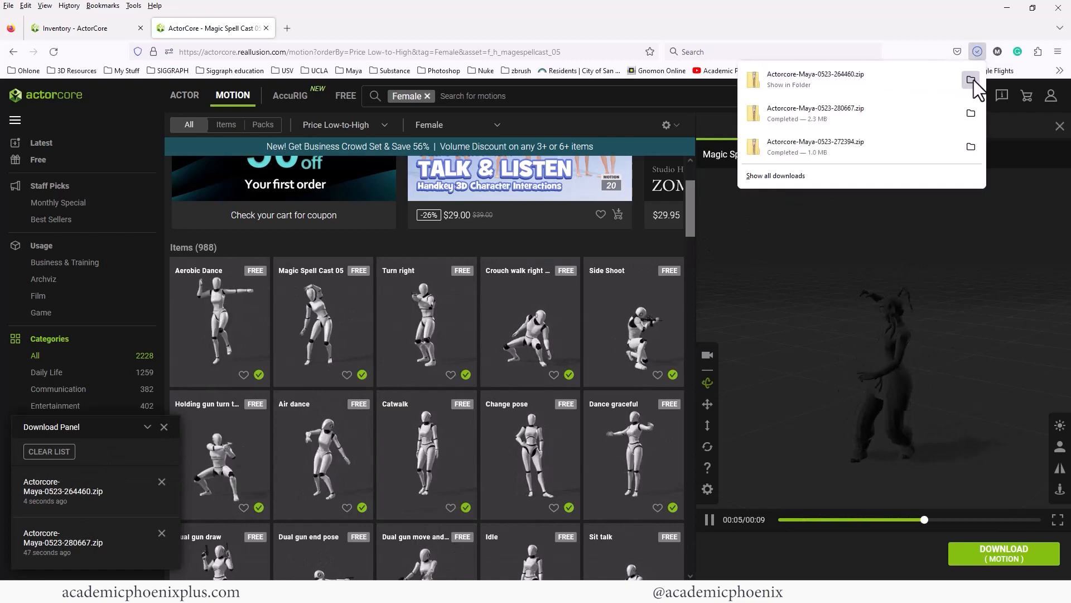
pyautogui.click(968, 78)
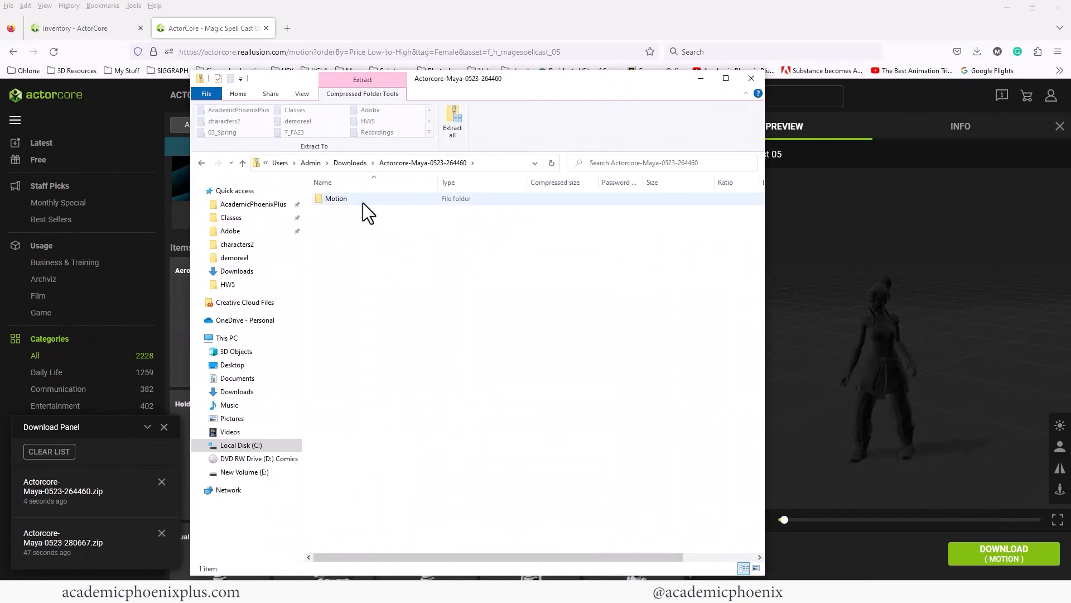
pyautogui.click(353, 202)
pyautogui.doubleClick(354, 202)
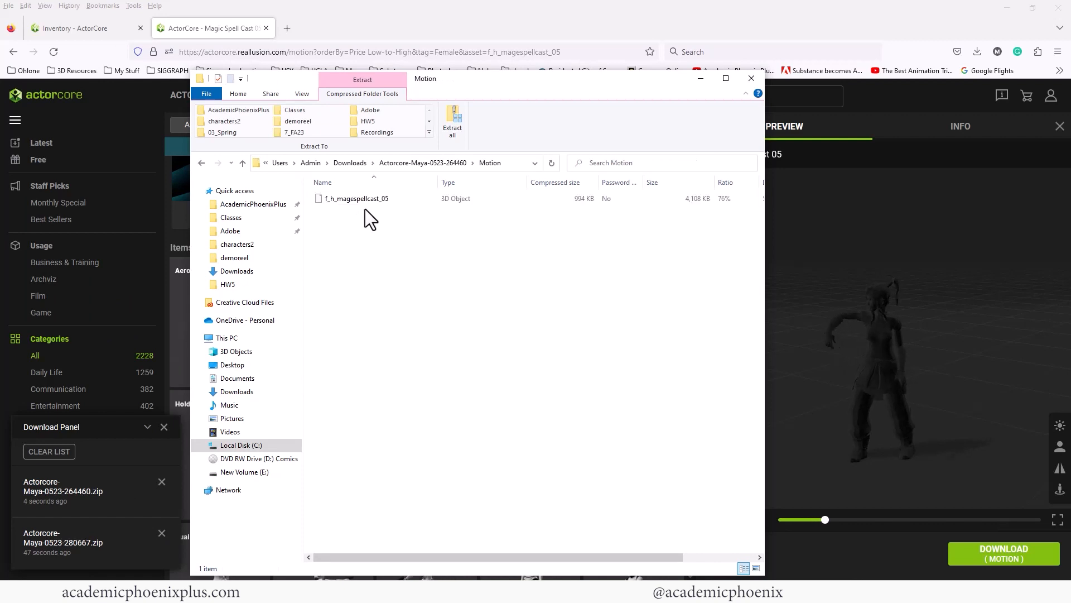
# Step: Create a motion folder inside the project's FBXAccu folder and copy air-dance_251152 and f_h_magespellcast_05 into it
pyautogui.moveTo(357, 198); pyautogui.dragTo(398, 139)
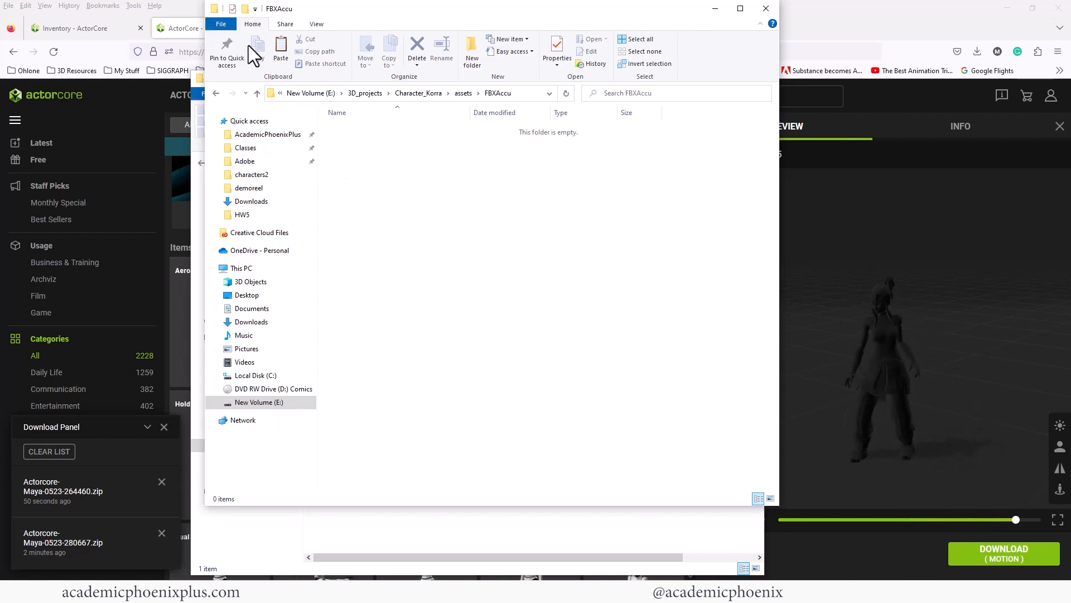
pyautogui.press('Return')
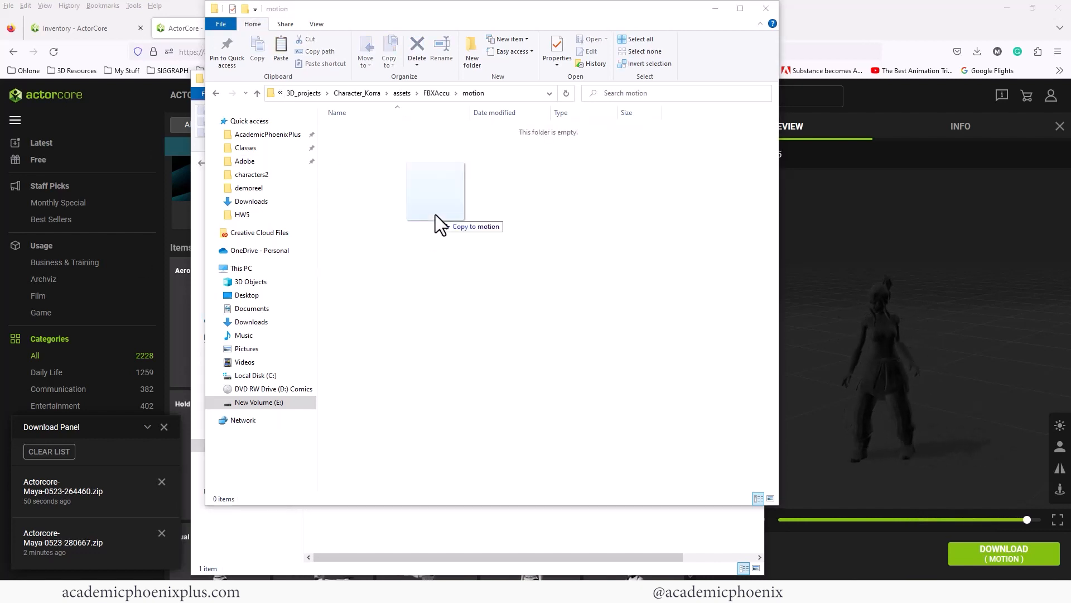
pyautogui.moveTo(435, 214); pyautogui.dragTo(435, 215)
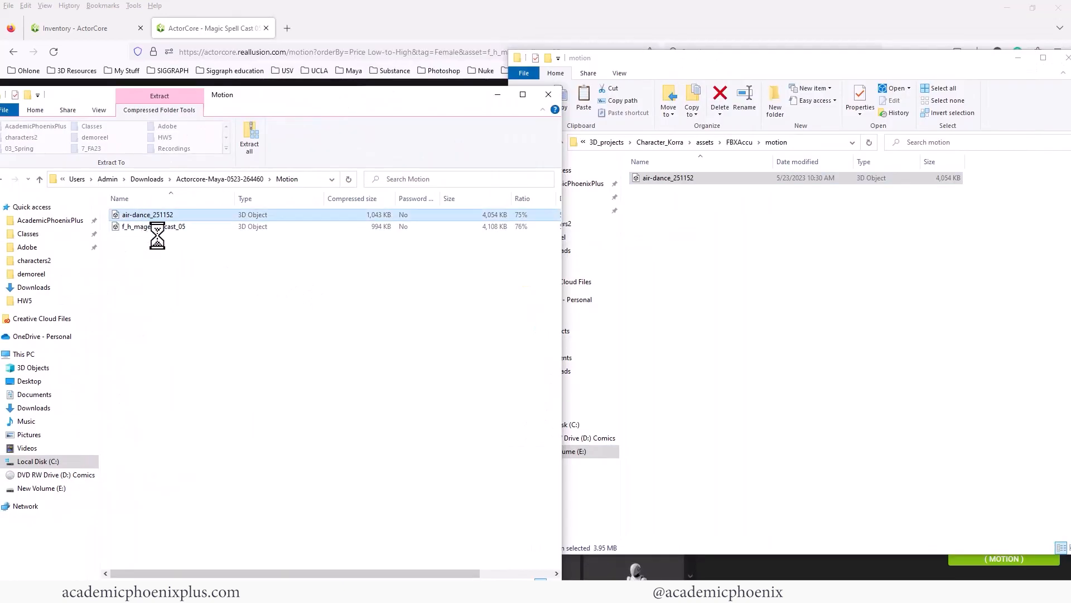
pyautogui.click(157, 228)
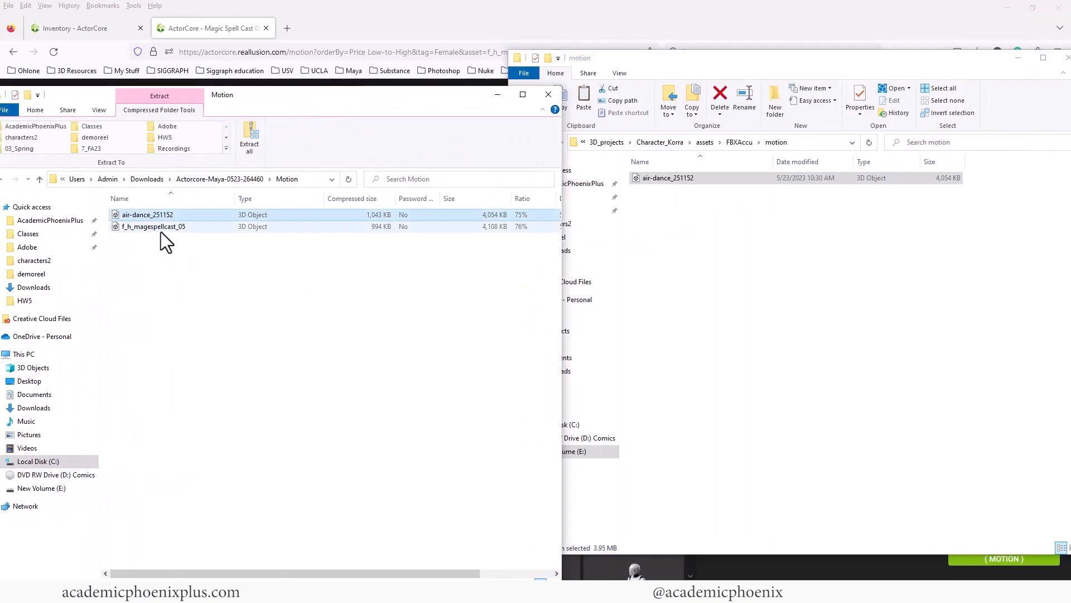
pyautogui.click(723, 243)
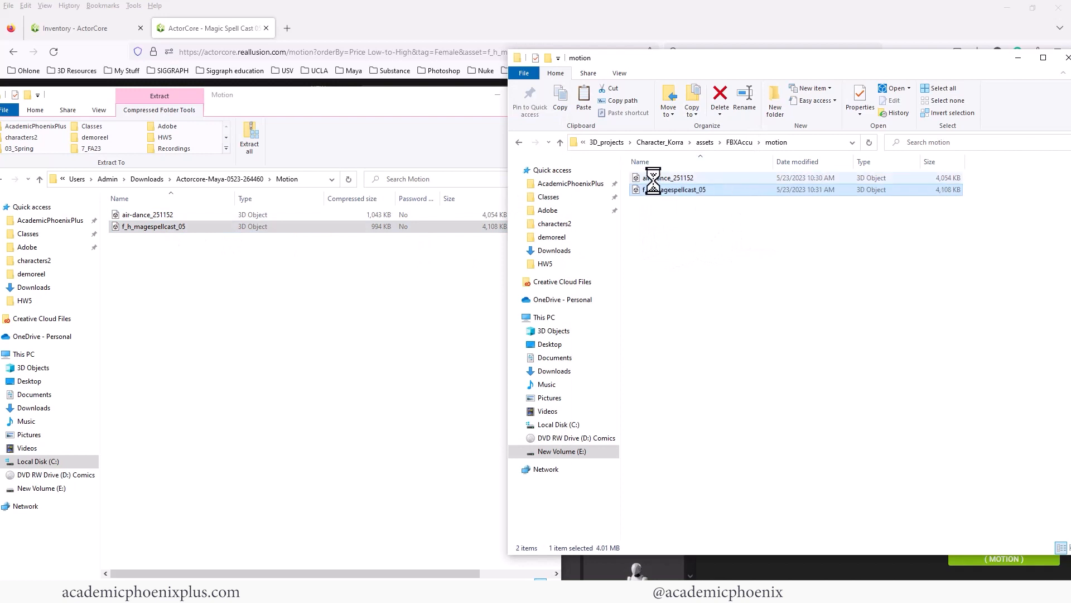
pyautogui.click(740, 142)
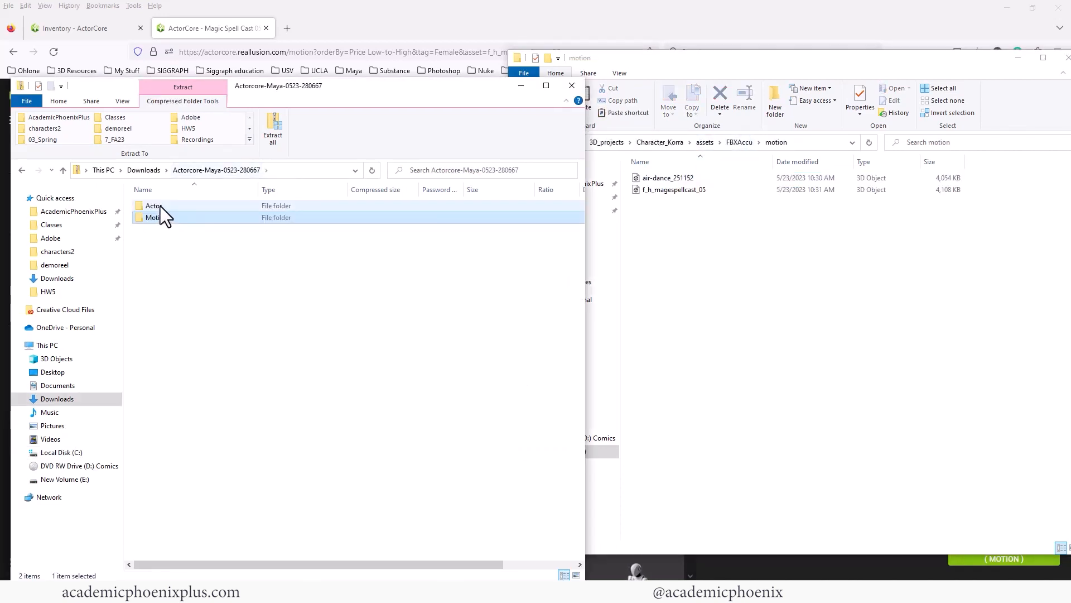
pyautogui.click(160, 206)
pyautogui.doubleClick(161, 207)
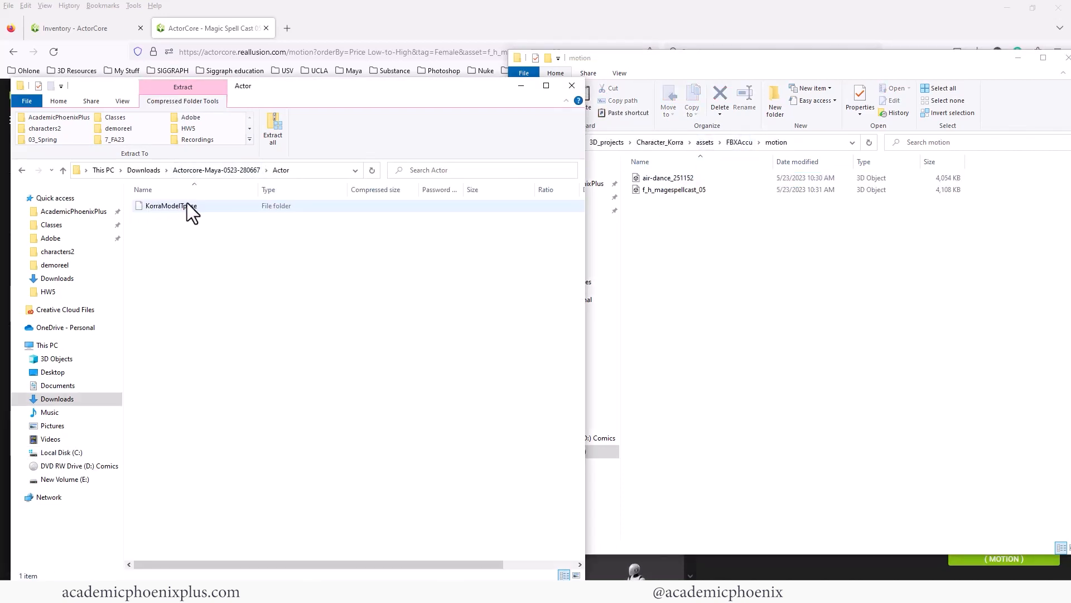
pyautogui.click(240, 169)
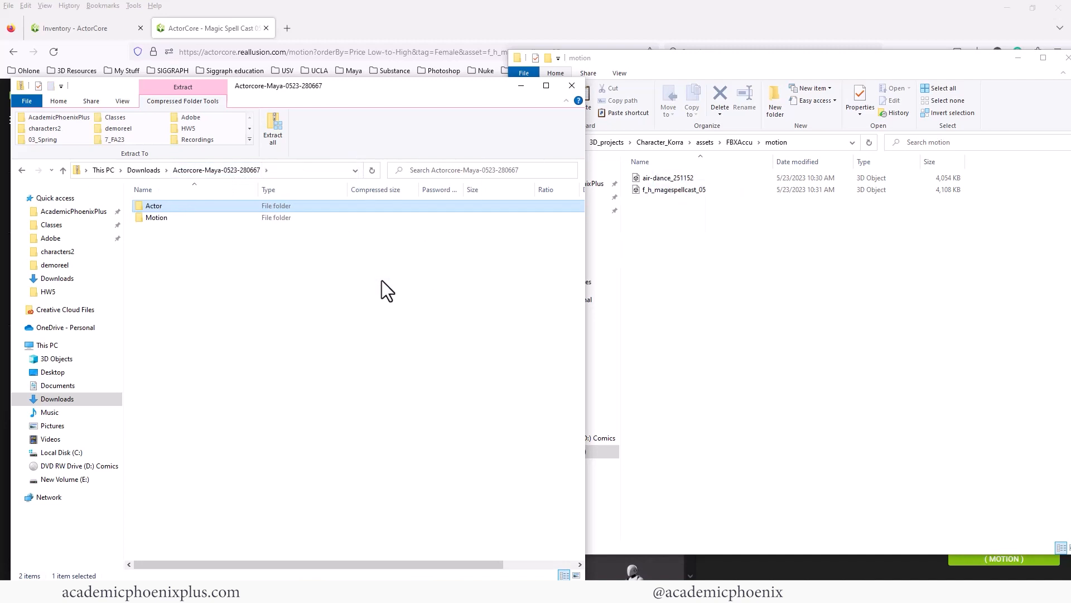
pyautogui.click(740, 142)
pyautogui.moveTo(192, 206); pyautogui.dragTo(764, 229)
pyautogui.click(430, 344)
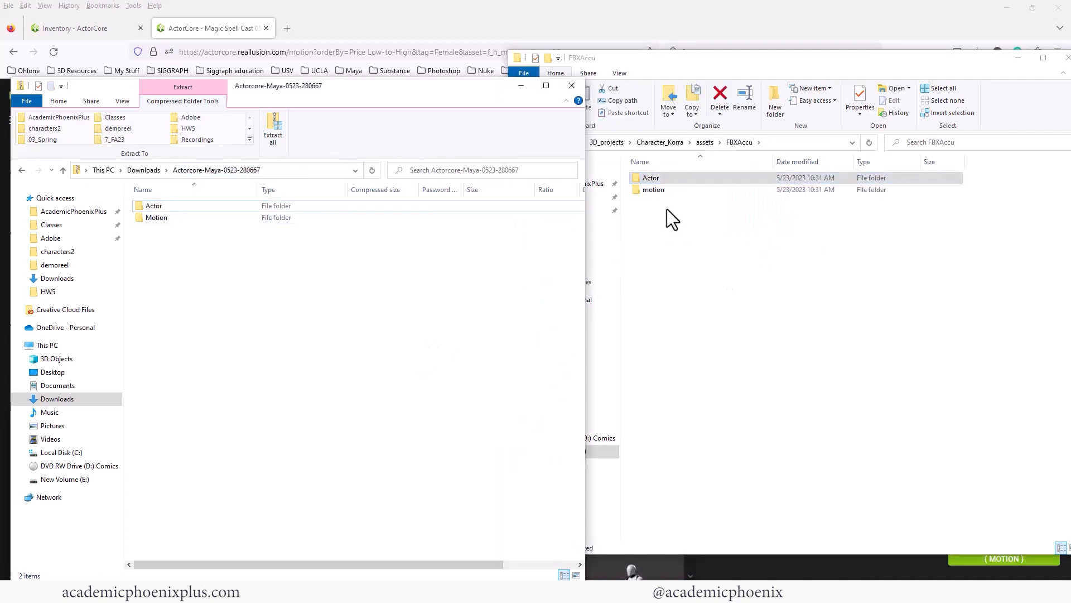
pyautogui.click(583, 82)
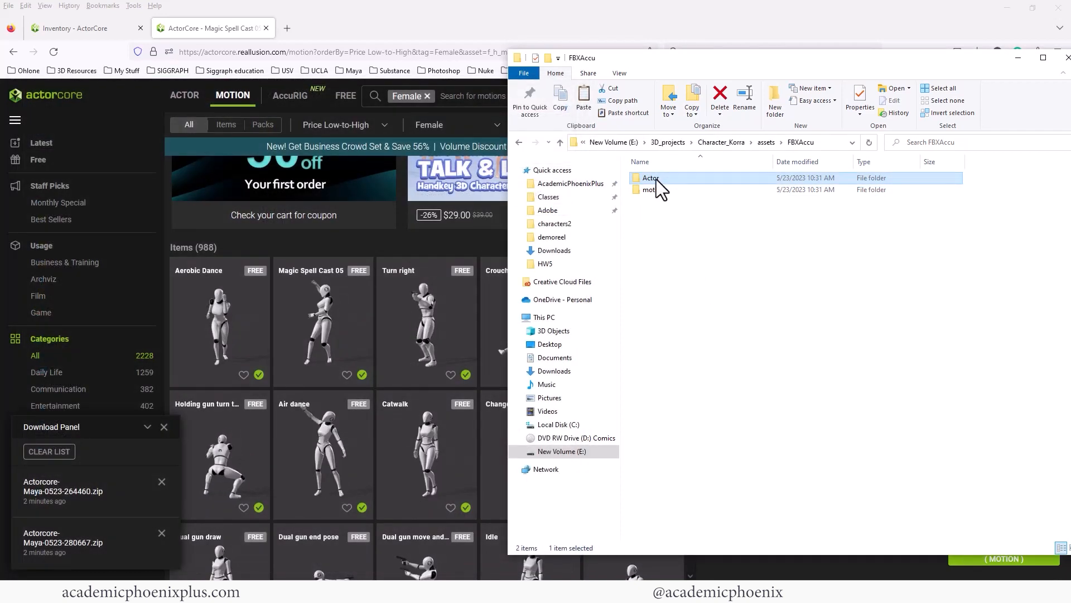
# Step: Check the copied Actor folder's KorraModelTpose subfolder and return to FBXAccu
pyautogui.doubleClick(658, 178)
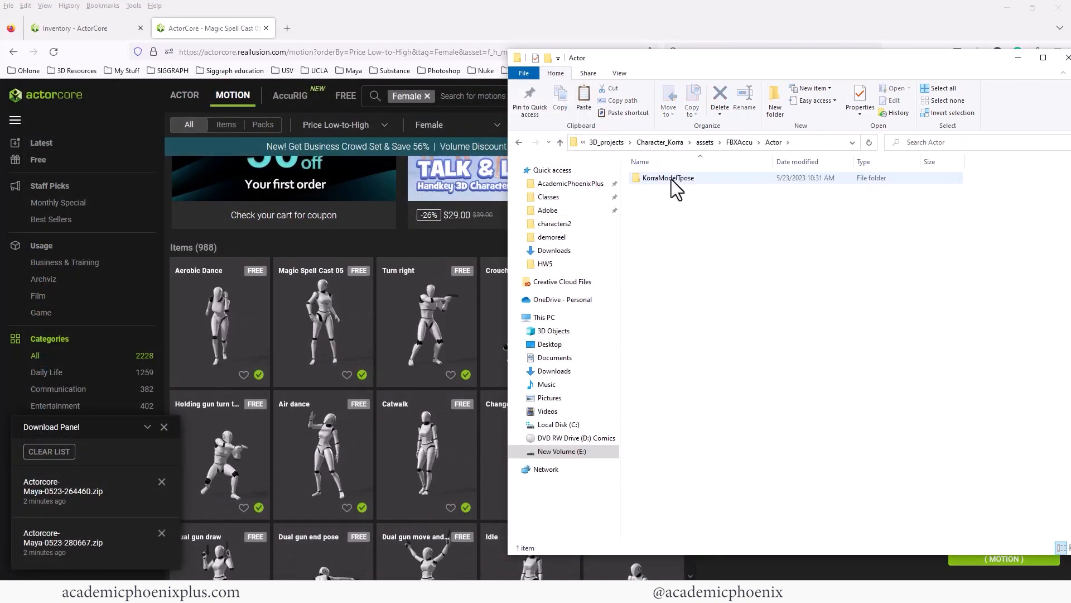
pyautogui.doubleClick(672, 179)
pyautogui.click(730, 144)
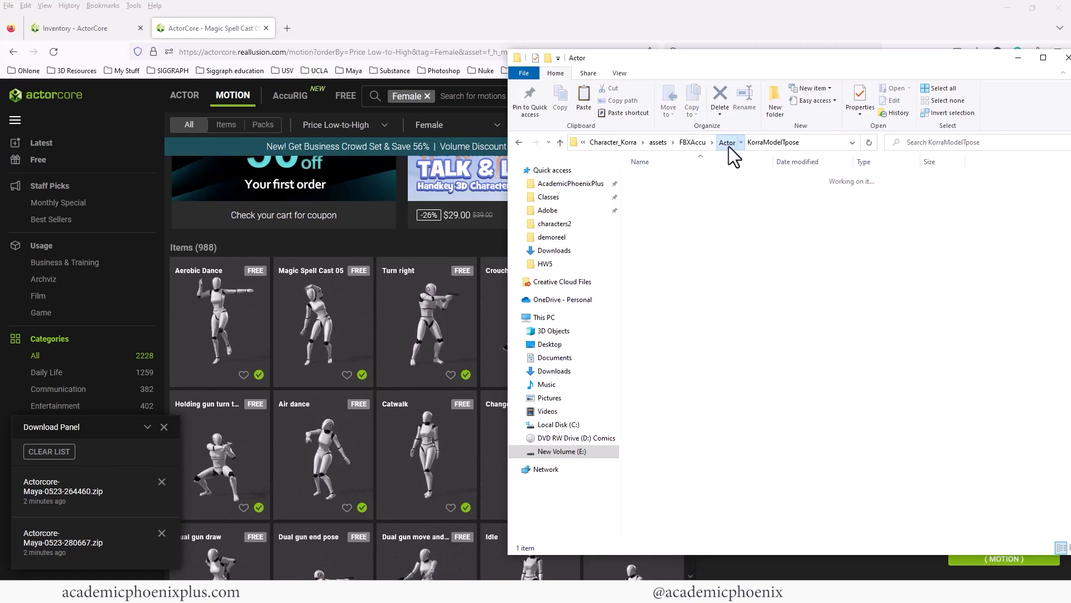
pyautogui.click(657, 190)
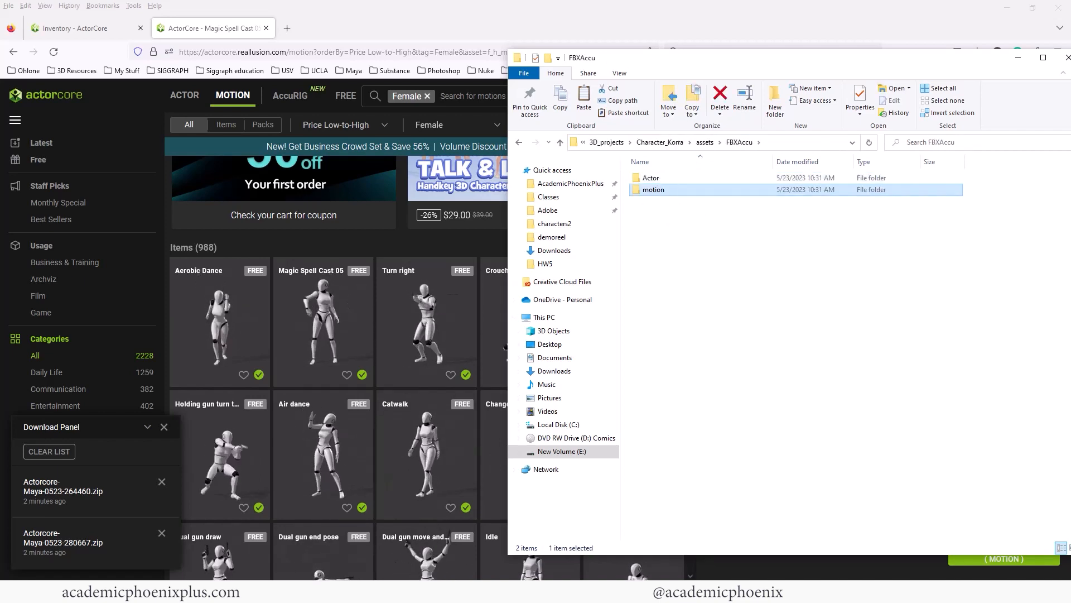
# Step: Switch to Maya and import autorig_actor from the Actor folder's KorraModelTpose subfolder into the empty scene
pyautogui.click(394, 593)
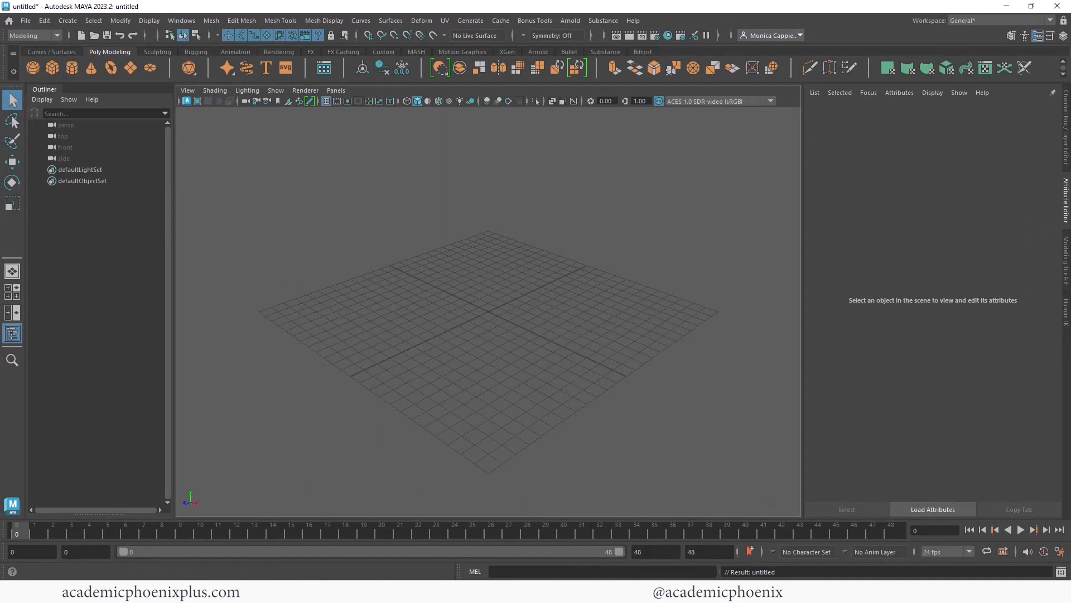
pyautogui.hotkey('alt', 'Tab')
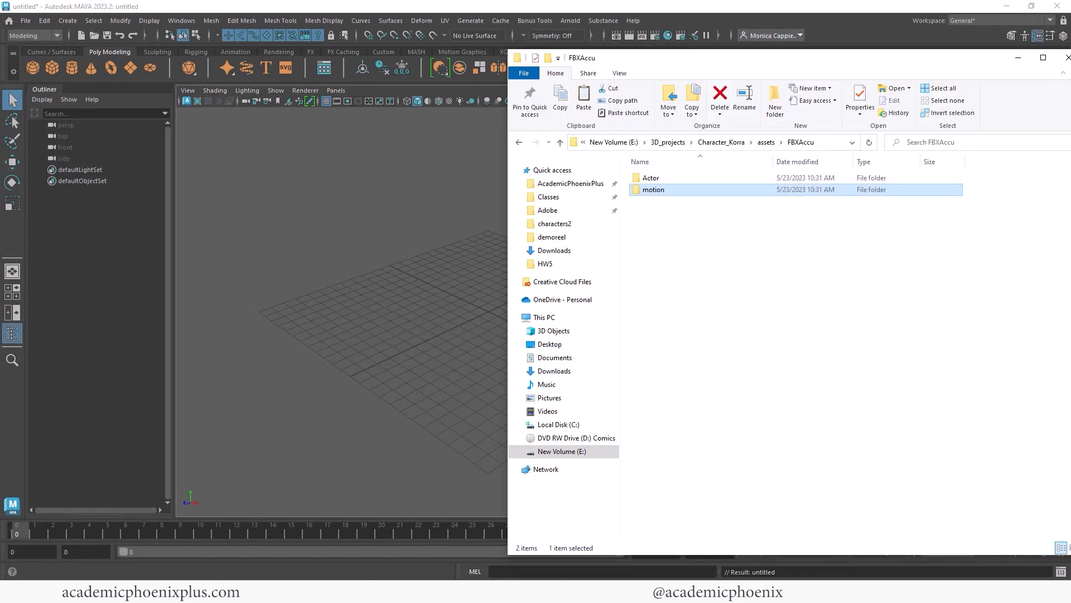
pyautogui.doubleClick(674, 178)
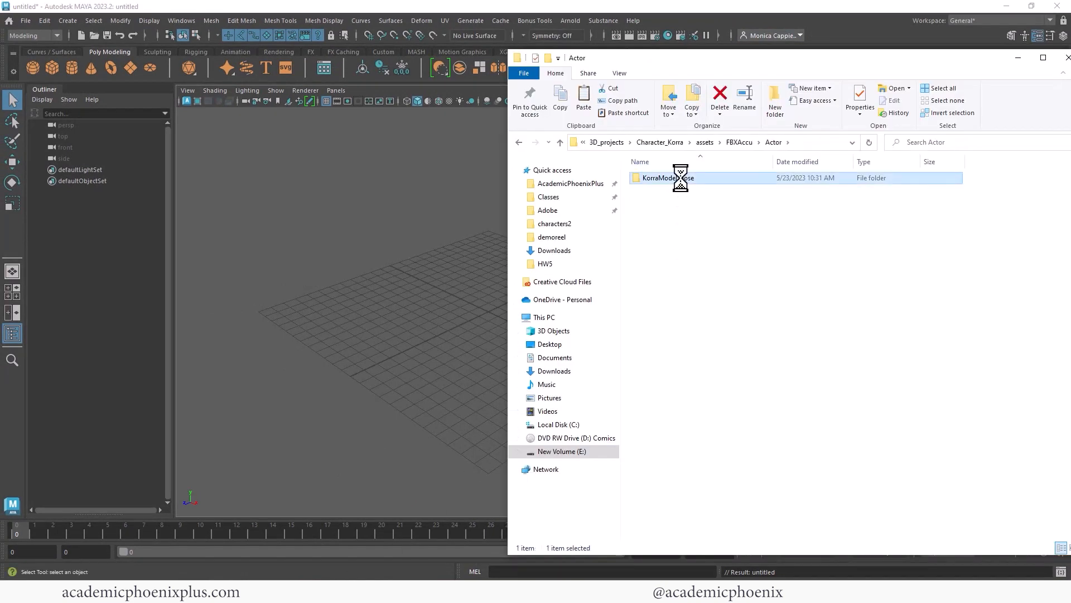
pyautogui.doubleClick(680, 178)
pyautogui.moveTo(661, 179); pyautogui.dragTo(376, 280)
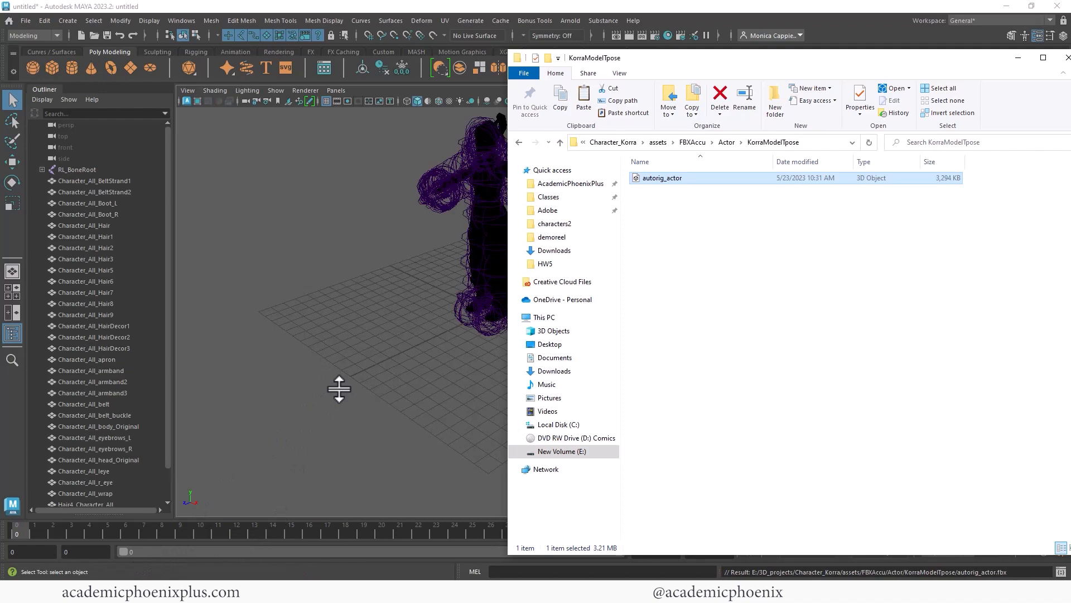
pyautogui.click(339, 389)
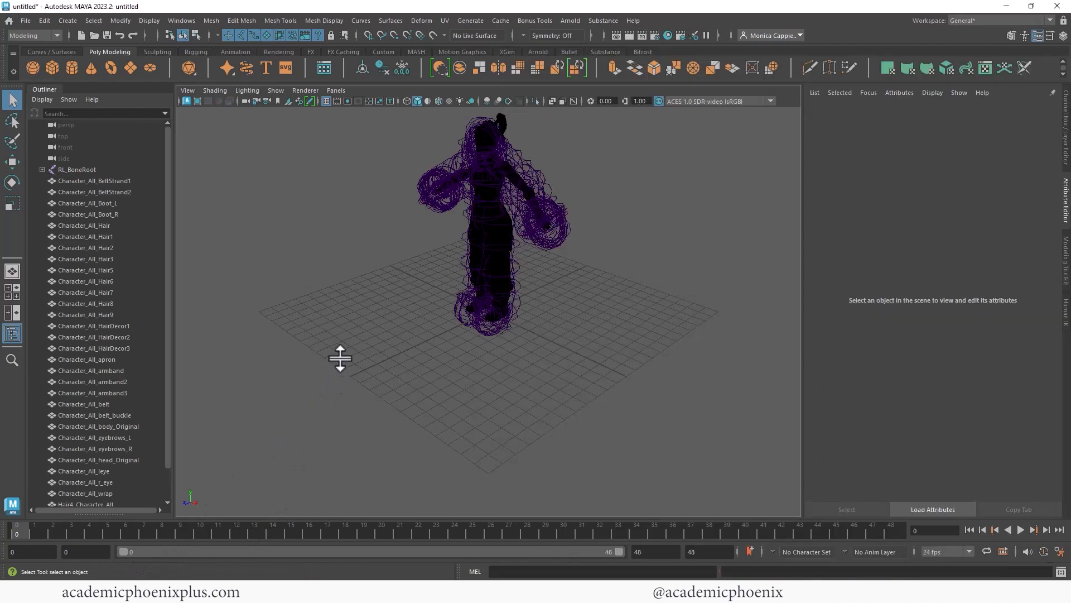
# Step: Select the entire RL_BoneRoot joint hierarchy with the MEL command select -hi and set the joints' radius to 0.2
pyautogui.keyDown('alt'); pyautogui.moveTo(355, 281); pyautogui.dragTo(294, 266); pyautogui.keyUp('alt')
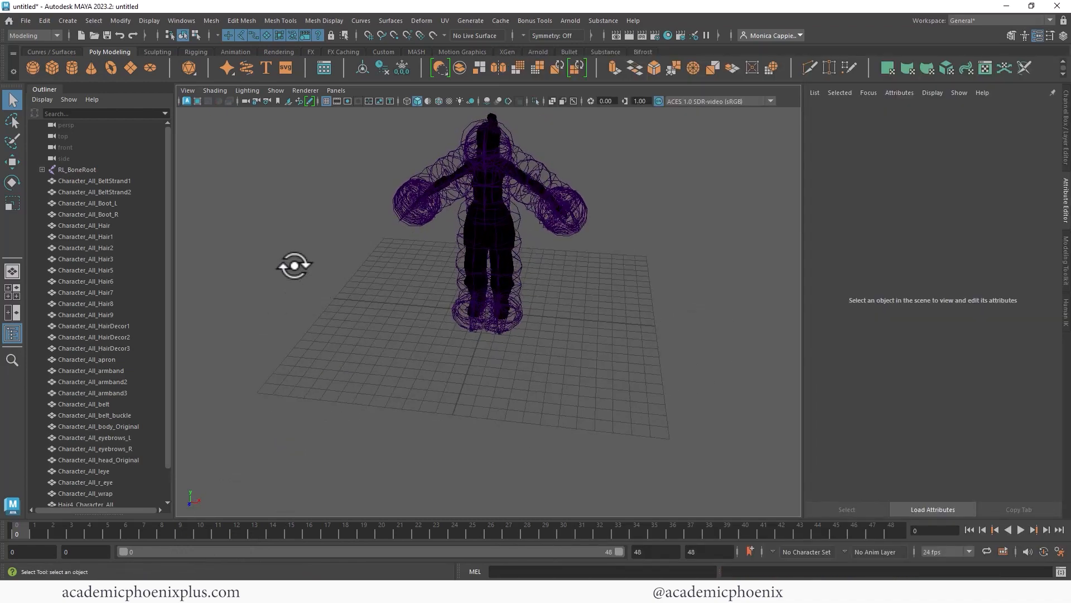
pyautogui.keyDown('alt'); pyautogui.moveTo(294, 266); pyautogui.dragTo(551, 313, button='right'); pyautogui.keyUp('alt')
pyautogui.moveTo(550, 313)
pyautogui.keyDown('alt'); pyautogui.mouseDown()
pyautogui.moveTo(503, 297)
pyautogui.moveTo(543, 301)
pyautogui.mouseUp(); pyautogui.keyUp('alt')
pyautogui.moveTo(354, 208); pyautogui.dragTo(369, 202)
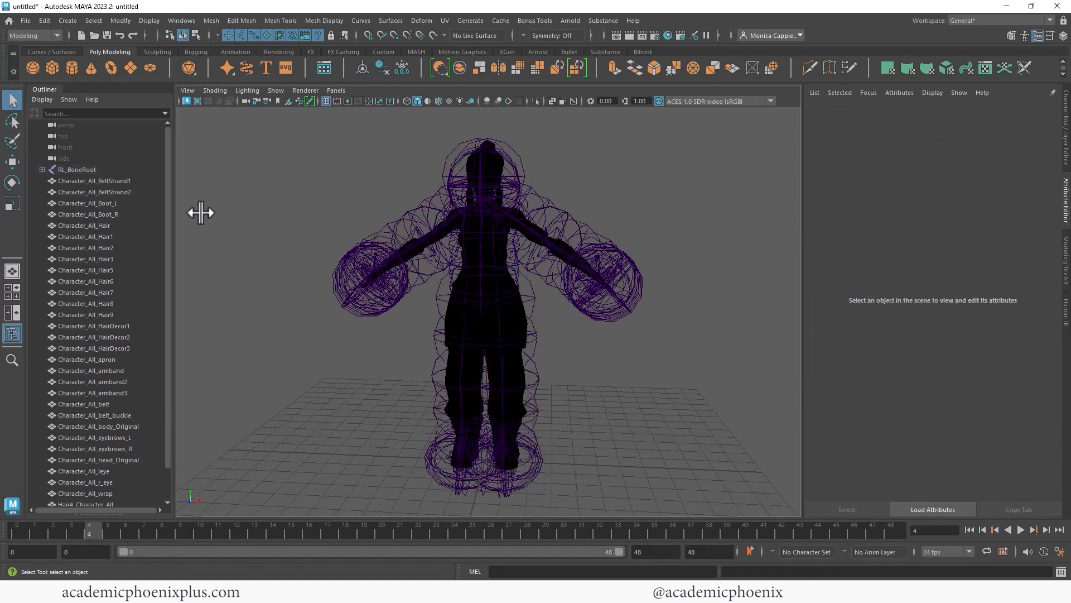
pyautogui.click(95, 170)
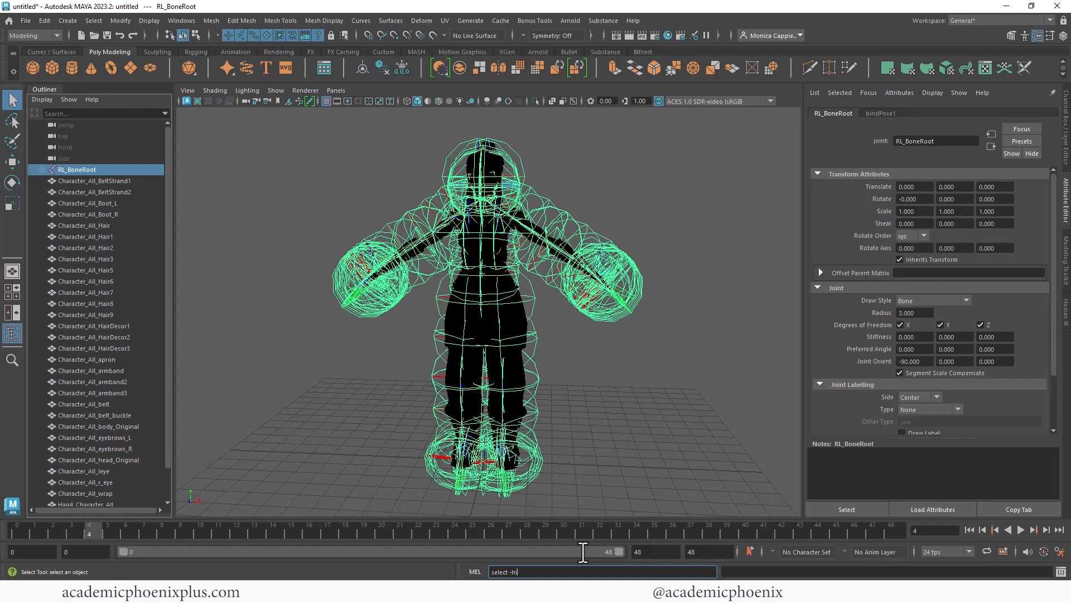
pyautogui.write('select -hi')
pyautogui.press('Return')
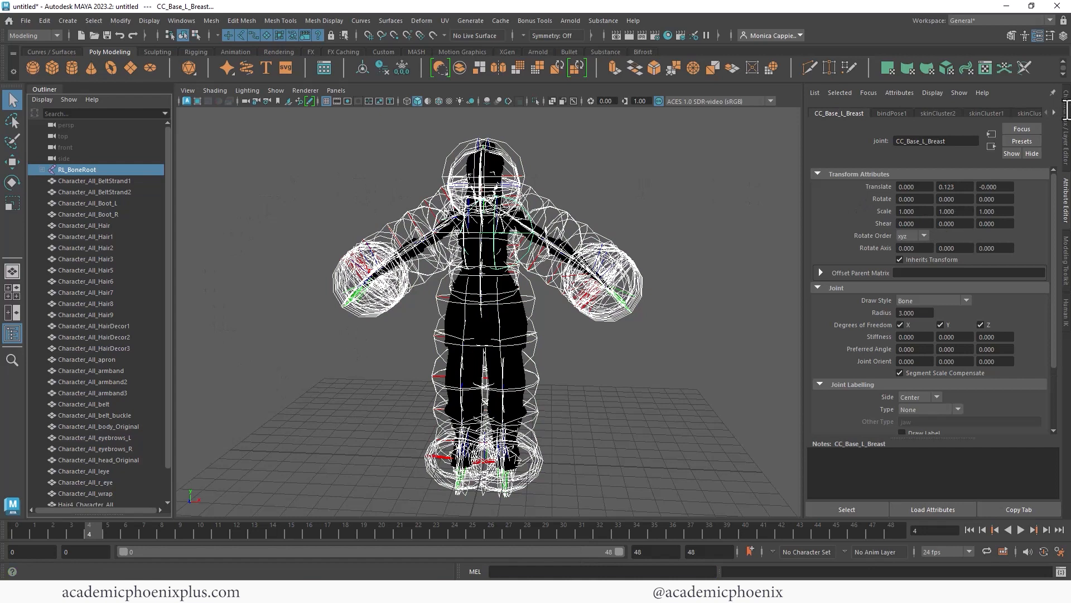
pyautogui.click(1067, 109)
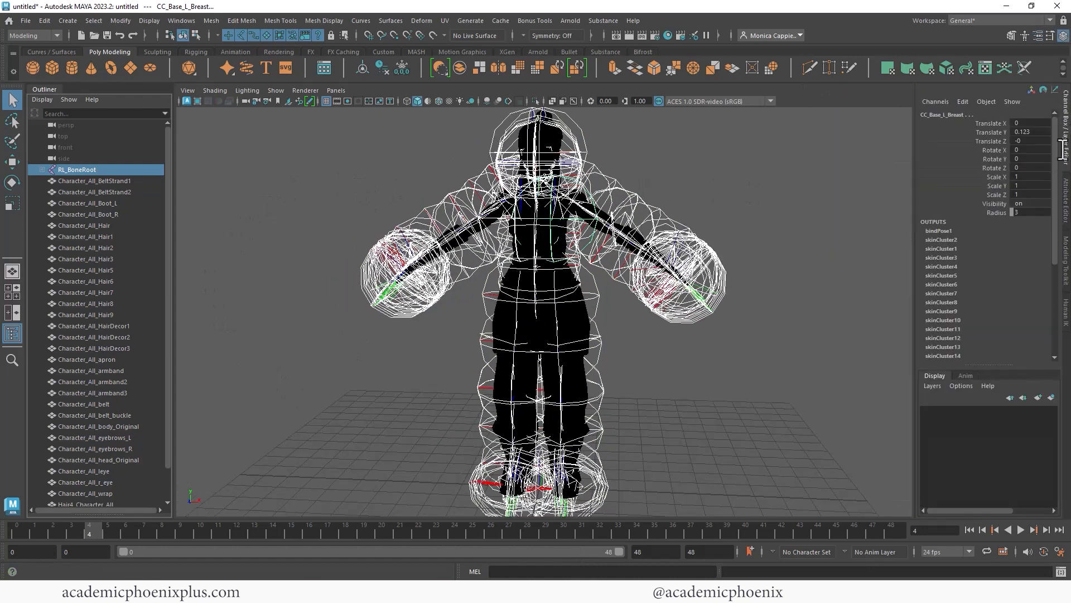
pyautogui.click(1038, 215)
pyautogui.write('.2')
pyautogui.press('Return')
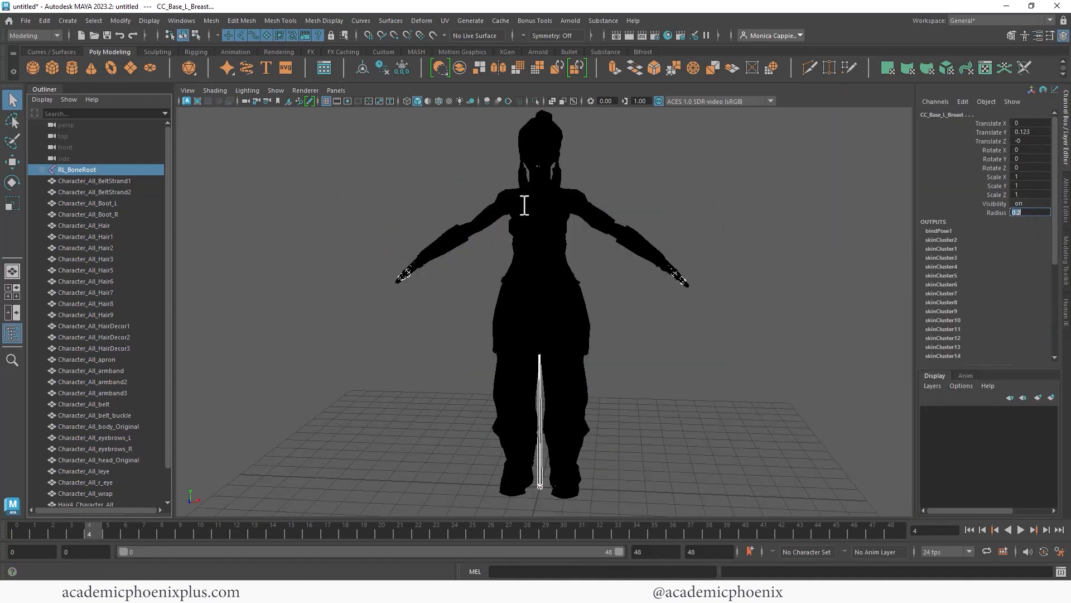
# Step: Turn on X-Ray Joints display in the viewport so the skeleton shows through the character, and clear the joint selection
pyautogui.click(574, 102)
pyautogui.keyDown('alt'); pyautogui.moveTo(679, 157); pyautogui.dragTo(707, 174); pyautogui.keyUp('alt')
pyautogui.keyDown('alt'); pyautogui.moveTo(612, 173); pyautogui.dragTo(731, 166); pyautogui.keyUp('alt')
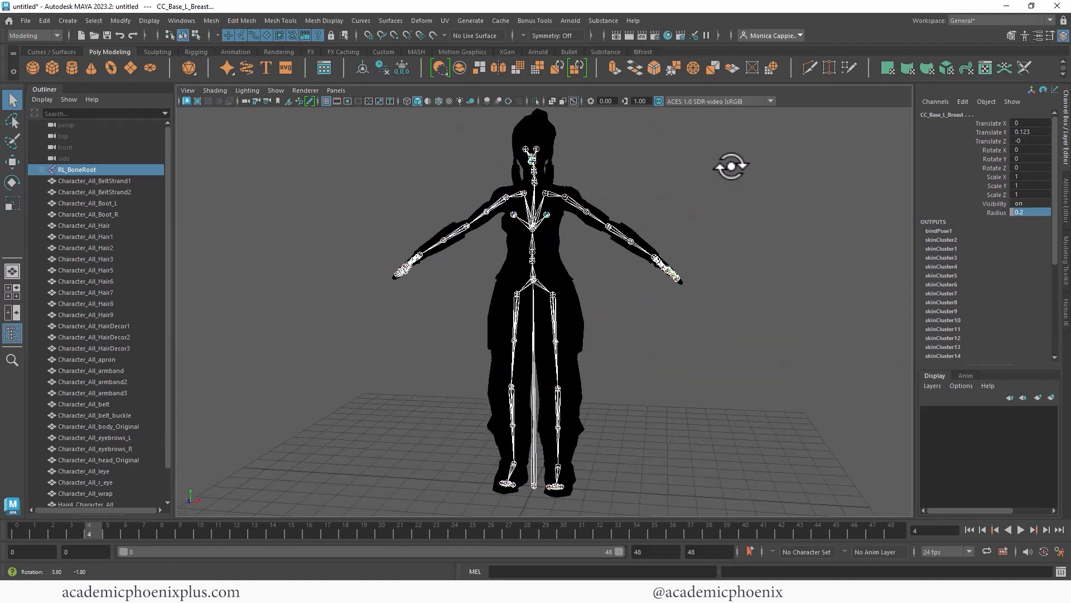
pyautogui.click(567, 266)
# Step: Select every character mesh from Character_All_BeltStrand1 to Hair4_Character_All and assign an existing plain grey material to them
pyautogui.click(140, 181)
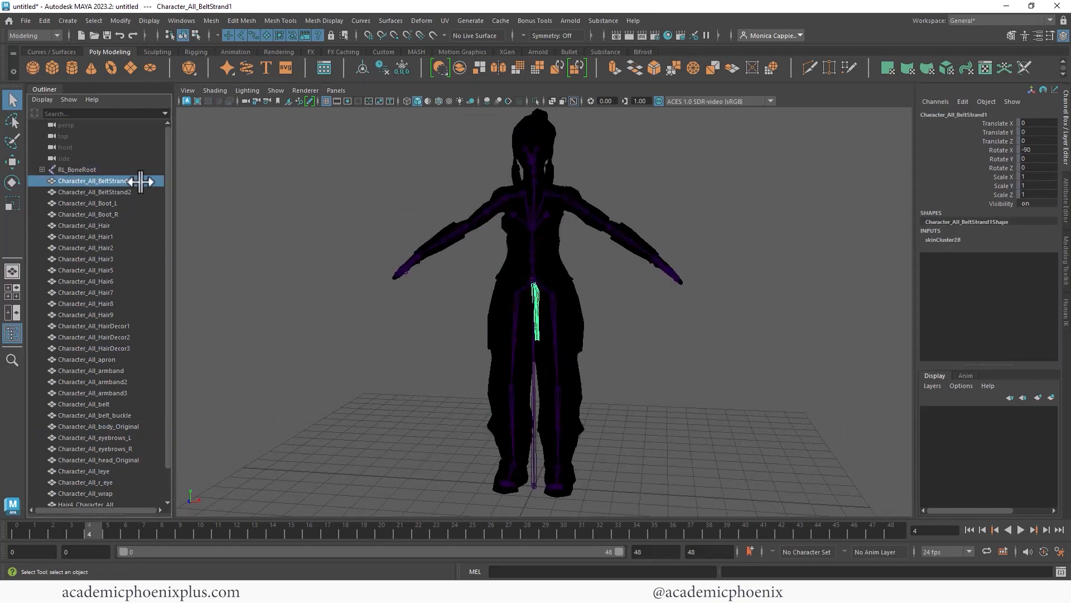
pyautogui.scroll(-1, 169, 179)
pyautogui.keyDown('shift'); pyautogui.click(99, 471); pyautogui.keyUp('shift')
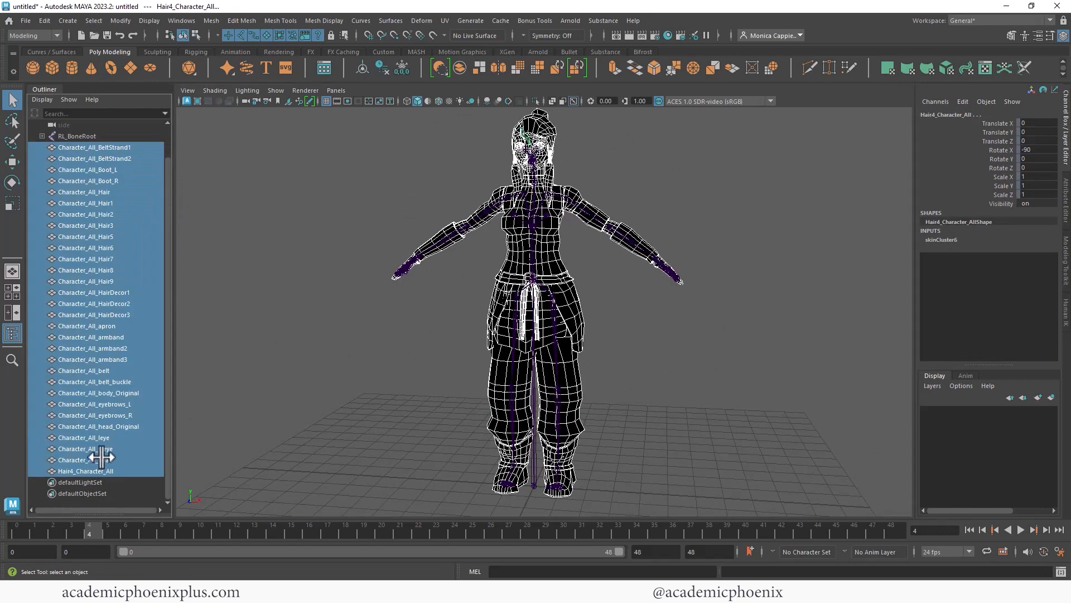
pyautogui.rightClick(570, 200)
pyautogui.moveTo(602, 474)
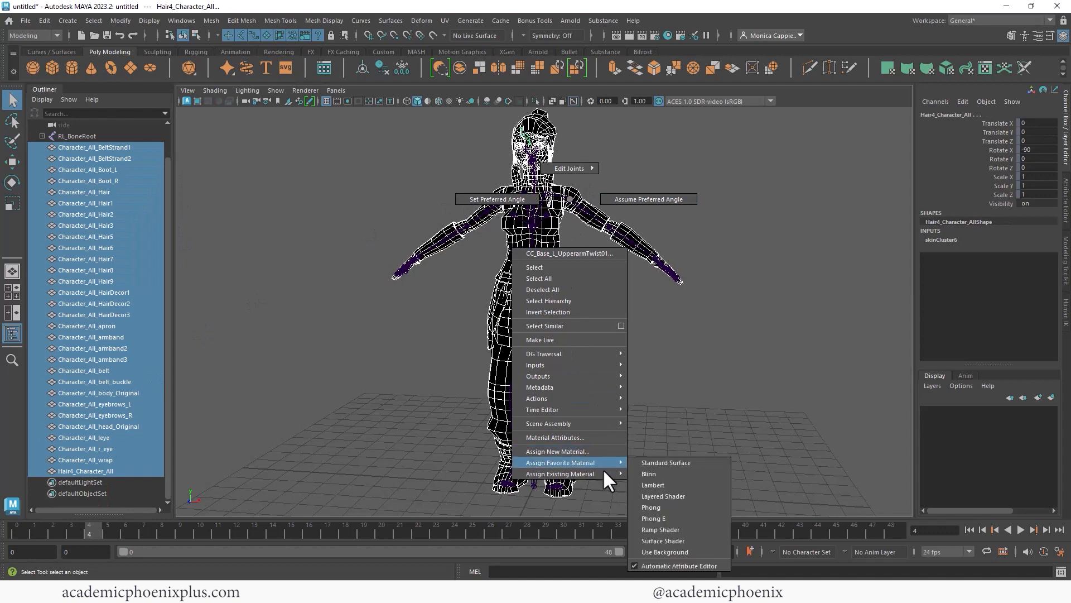
pyautogui.click(667, 422)
pyautogui.click(711, 358)
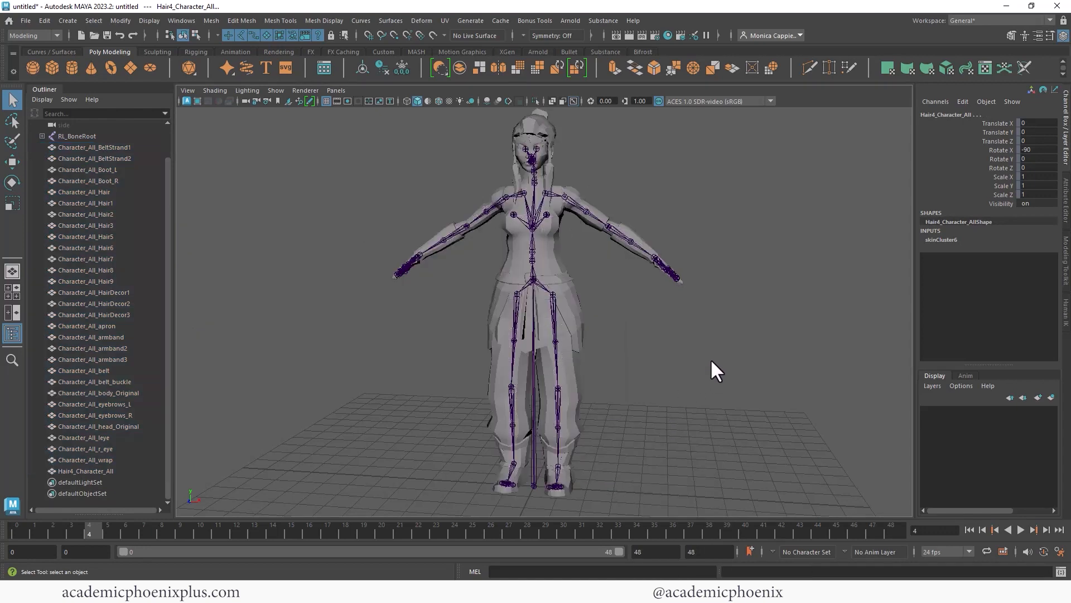
# Step: Select all the character meshes again and display them with smooth mesh preview, then clear the selection
pyautogui.moveTo(647, 146)
pyautogui.keyDown('alt'); pyautogui.mouseDown()
pyautogui.moveTo(604, 207)
pyautogui.moveTo(622, 203)
pyautogui.mouseUp(); pyautogui.keyUp('alt')
pyautogui.keyDown('alt'); pyautogui.moveTo(622, 203); pyautogui.dragTo(696, 194, button='right'); pyautogui.keyUp('alt')
pyautogui.keyDown('alt'); pyautogui.moveTo(696, 193); pyautogui.dragTo(663, 199); pyautogui.keyUp('alt')
pyautogui.click(416, 188)
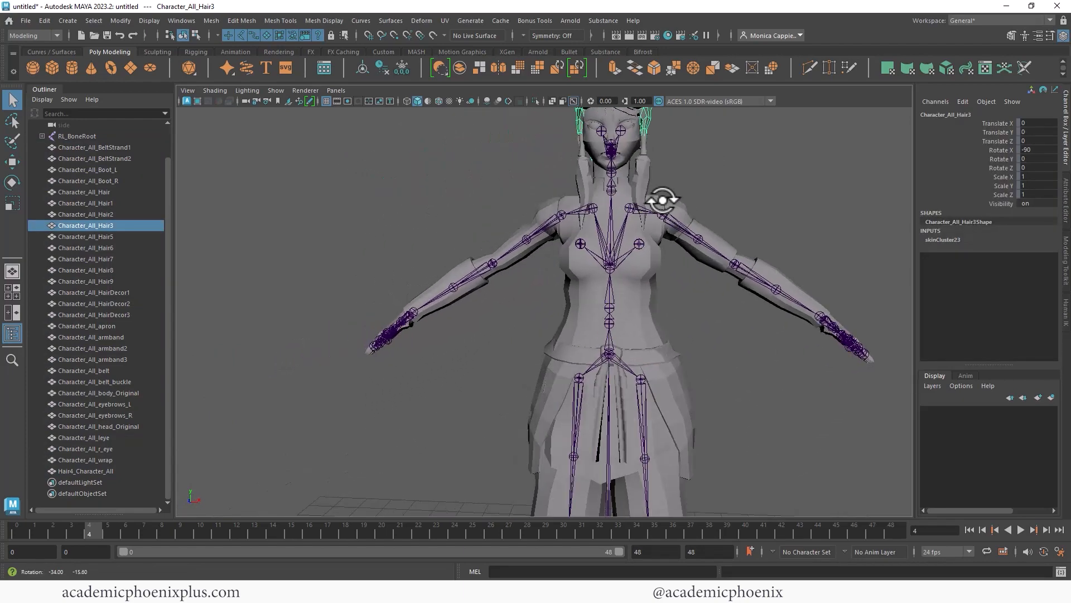
pyautogui.keyDown('alt'); pyautogui.moveTo(662, 200); pyautogui.dragTo(593, 158, button='right'); pyautogui.keyUp('alt')
pyautogui.keyDown('alt'); pyautogui.moveTo(682, 186); pyautogui.dragTo(284, 252); pyautogui.keyUp('alt')
pyautogui.click(143, 147)
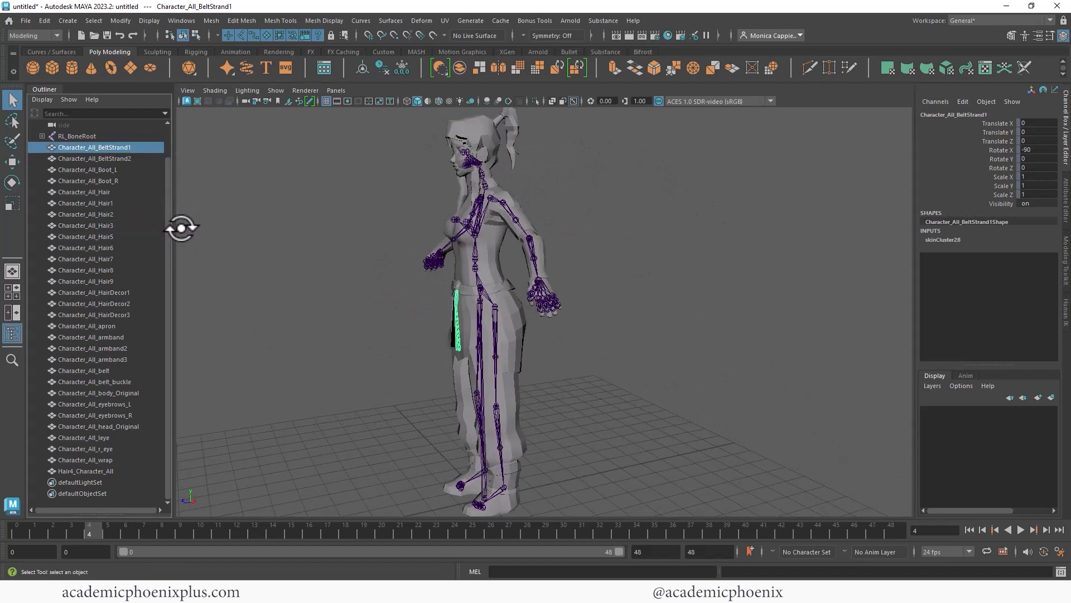
pyautogui.hotkey('ctrl', 'a')
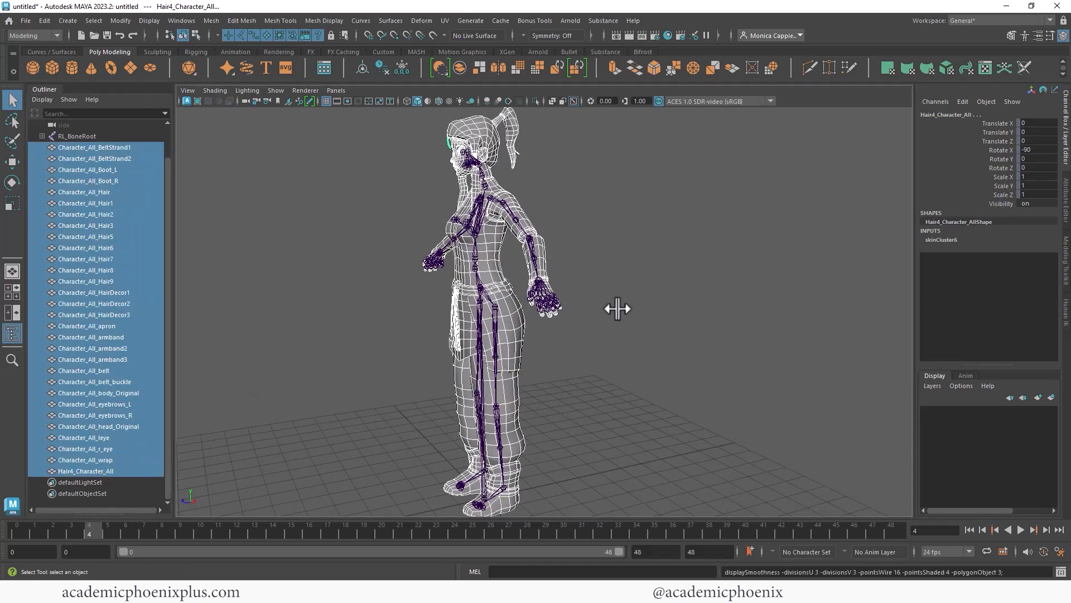
pyautogui.click(691, 287)
# Step: Test the arm deformation by rotating the left upper arm and left forearm joints, undoing each rotation
pyautogui.keyDown('alt'); pyautogui.moveTo(692, 287); pyautogui.dragTo(636, 296); pyautogui.keyUp('alt')
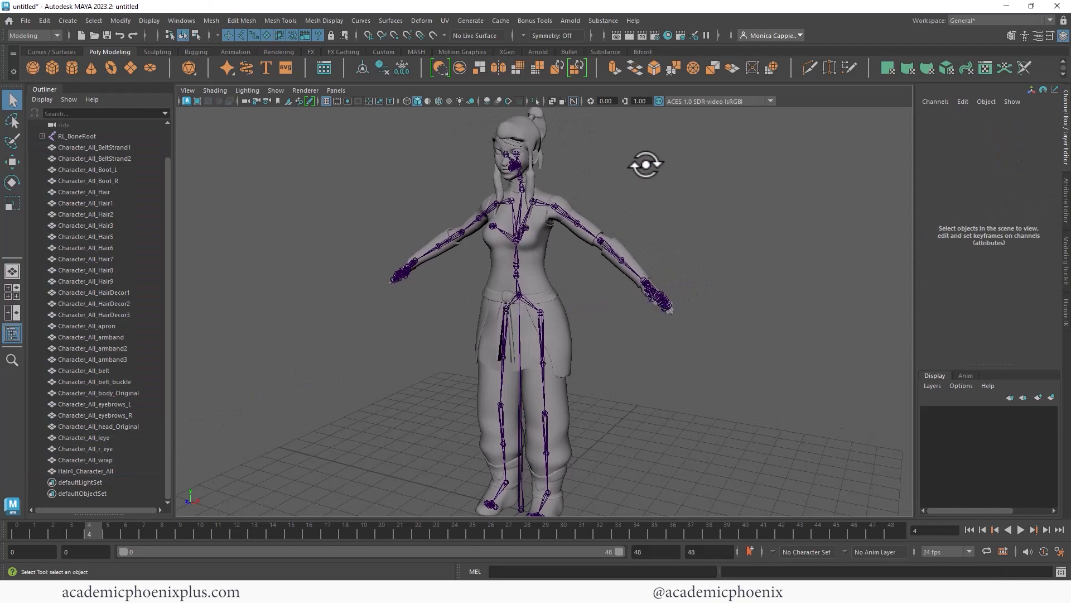
pyautogui.keyDown('alt'); pyautogui.moveTo(645, 162); pyautogui.dragTo(761, 179, button='right'); pyautogui.keyUp('alt')
pyautogui.keyDown('alt'); pyautogui.moveTo(761, 179); pyautogui.dragTo(714, 226, button='middle'); pyautogui.keyUp('alt')
pyautogui.keyDown('alt'); pyautogui.moveTo(715, 225); pyautogui.dragTo(636, 262); pyautogui.keyUp('alt')
pyautogui.click(619, 252)
pyautogui.press('e')
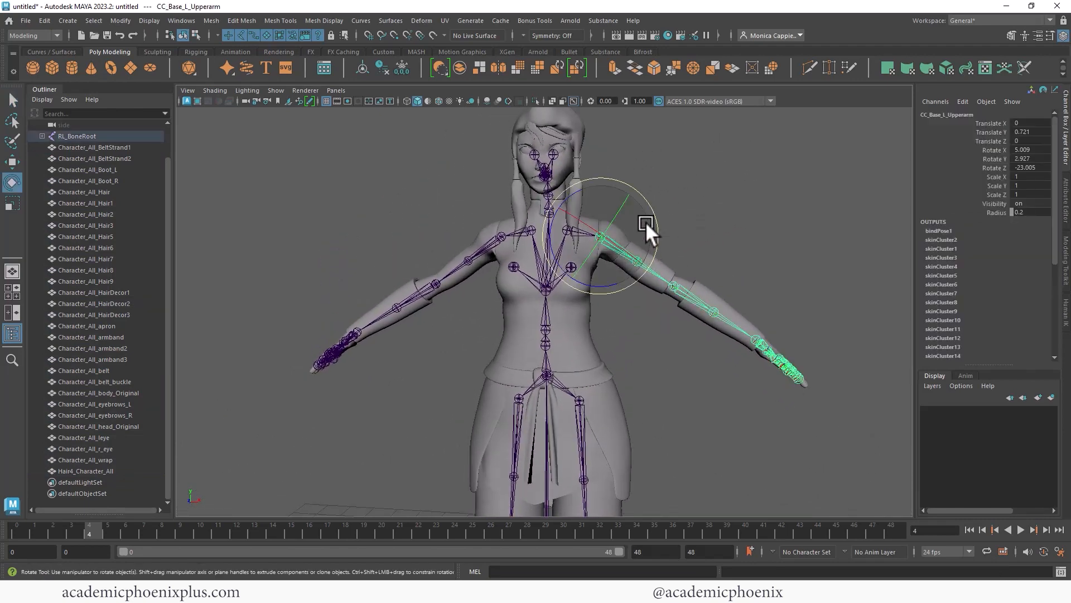
pyautogui.moveTo(647, 225); pyautogui.dragTo(671, 215)
pyautogui.hotkey('ctrl', 'z')
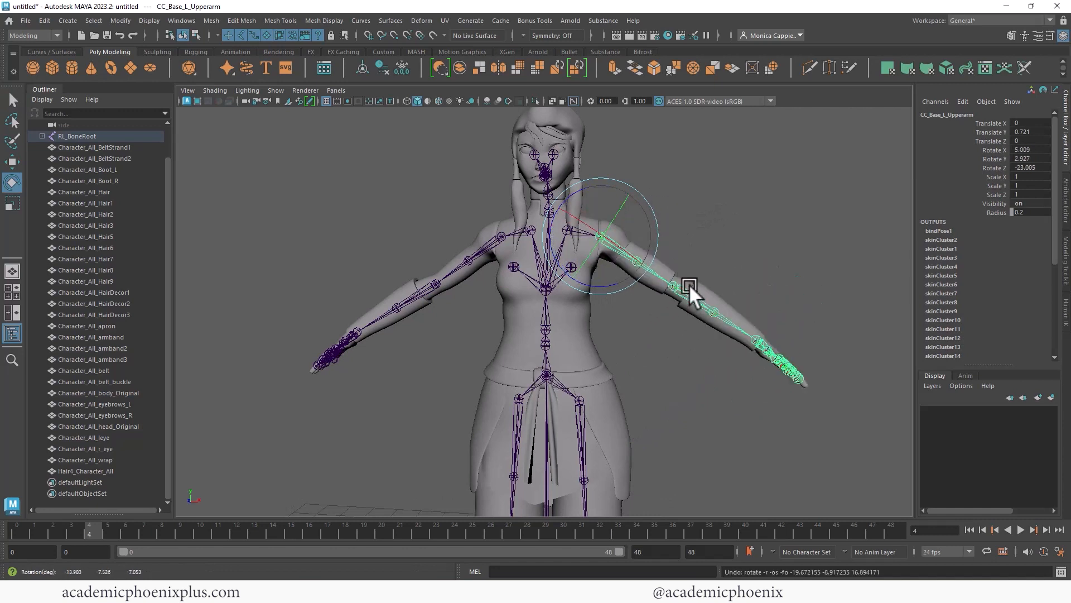
pyautogui.click(696, 299)
pyautogui.moveTo(695, 299)
pyautogui.mouseDown()
pyautogui.moveTo(624, 271)
pyautogui.moveTo(684, 292)
pyautogui.mouseUp()
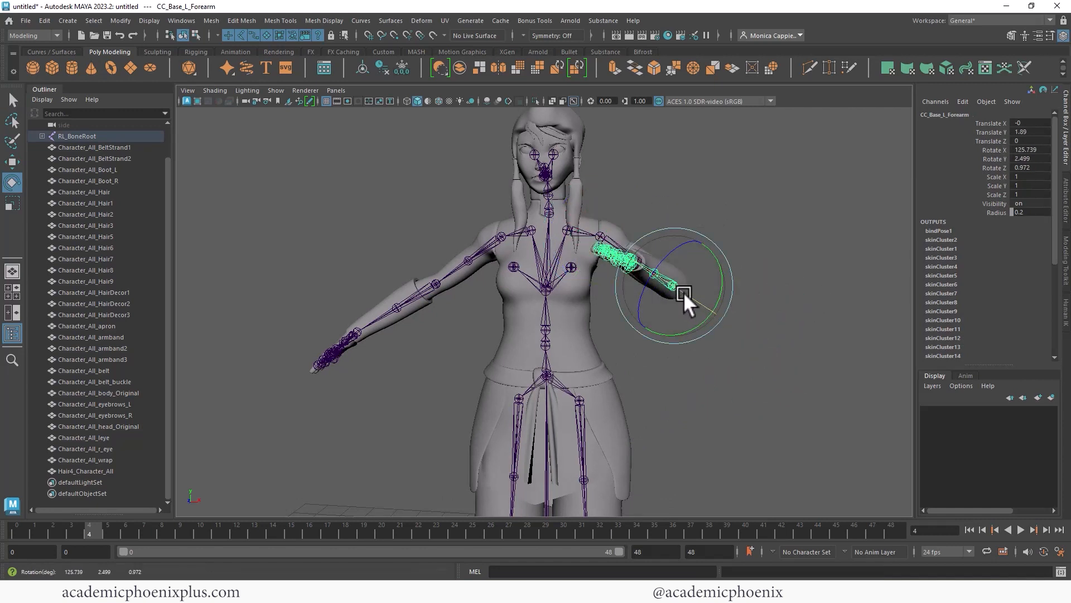
pyautogui.click(747, 162)
pyautogui.keyDown('alt'); pyautogui.moveTo(693, 195); pyautogui.dragTo(644, 175, button='right'); pyautogui.keyUp('alt')
pyautogui.keyDown('alt'); pyautogui.moveTo(644, 175); pyautogui.dragTo(649, 173, button='middle'); pyautogui.keyUp('alt')
pyautogui.keyDown('alt'); pyautogui.moveTo(649, 173); pyautogui.dragTo(679, 213); pyautogui.keyUp('alt')
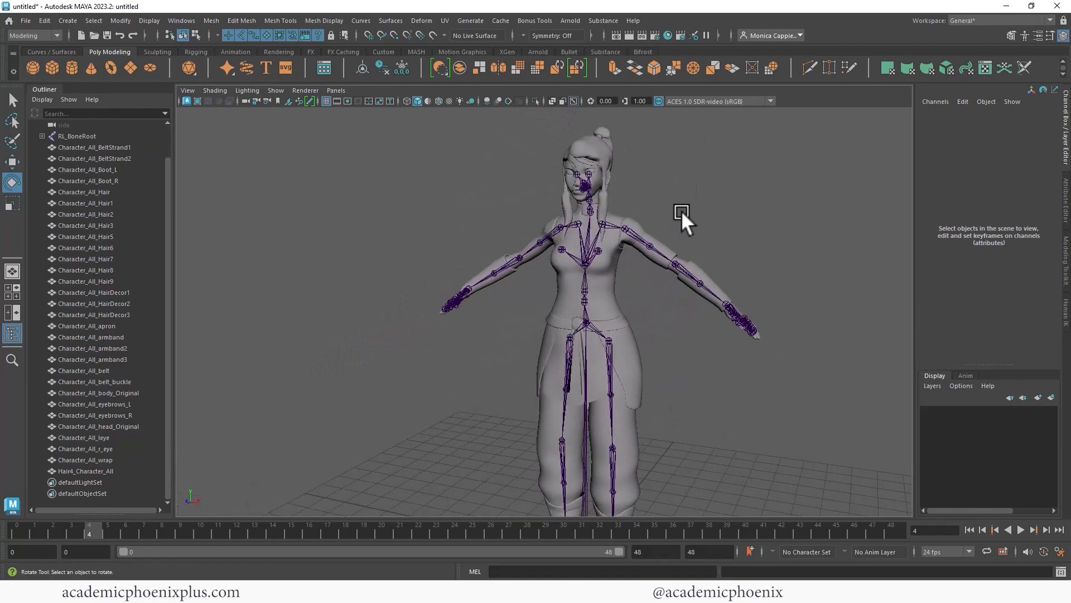
pyautogui.keyDown('alt'); pyautogui.moveTo(736, 243); pyautogui.dragTo(604, 209, button='right'); pyautogui.keyUp('alt')
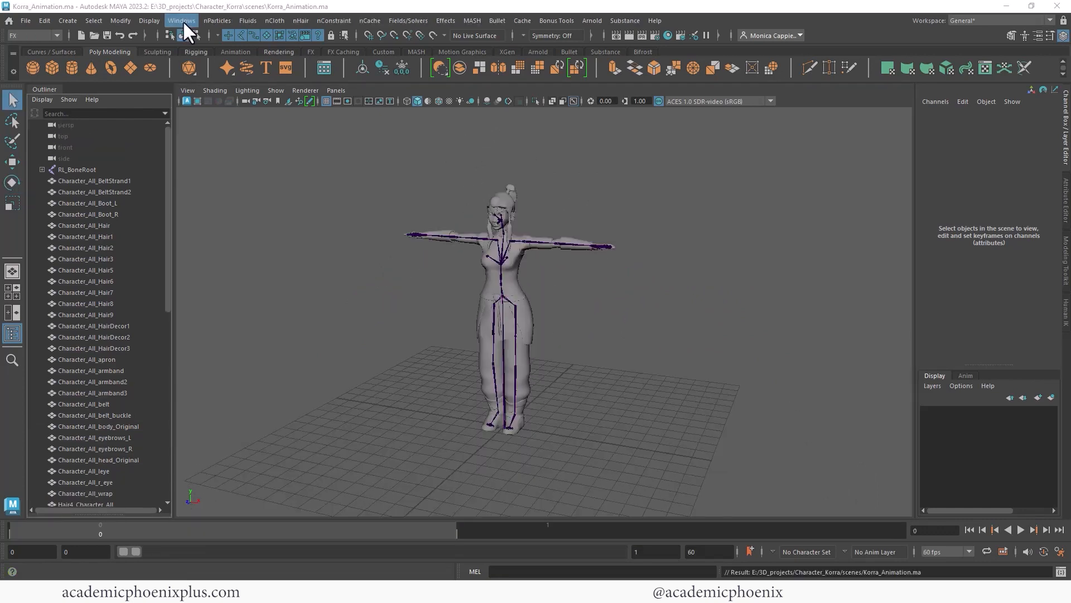
# Step: In the Korra_Animation scene, open the Time Editor and add the air-dance_251152 file from the Motion folder as a clip
pyautogui.click(183, 20)
pyautogui.moveTo(214, 99)
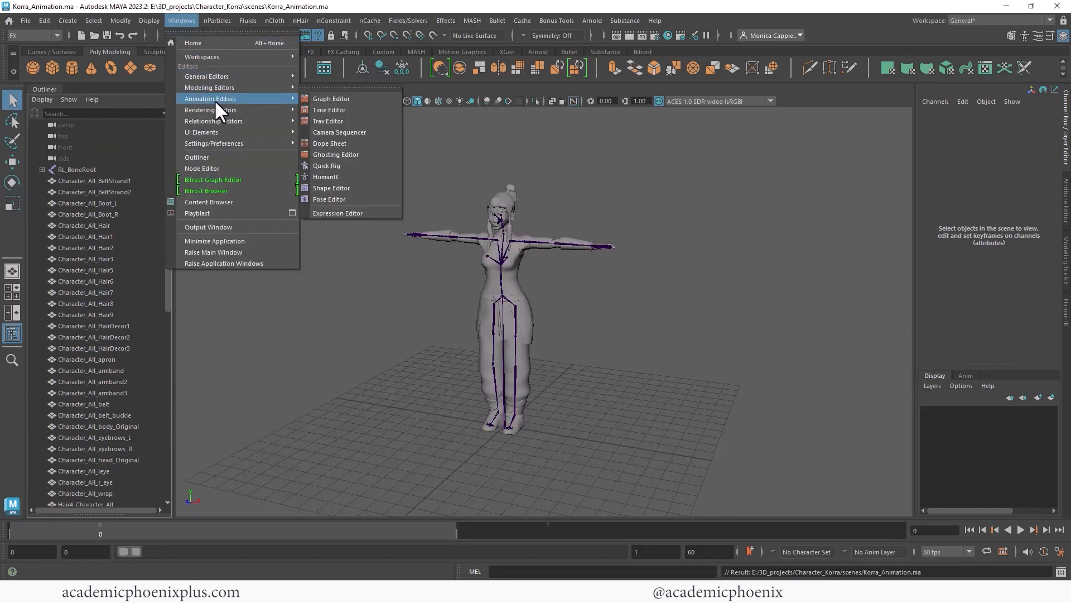
pyautogui.click(337, 109)
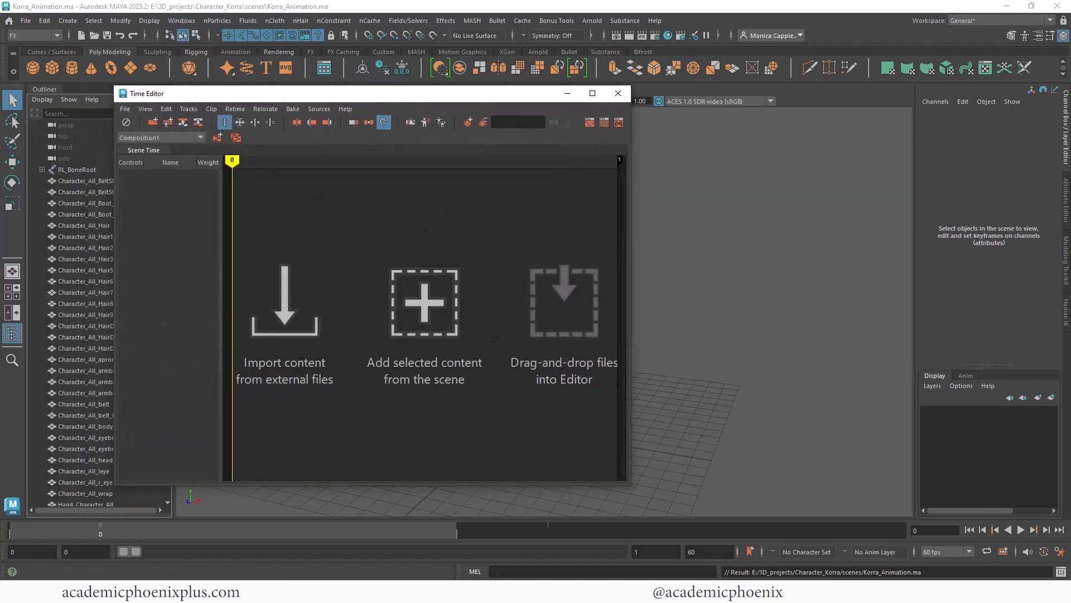
pyautogui.moveTo(447, 115); pyautogui.dragTo(648, 72)
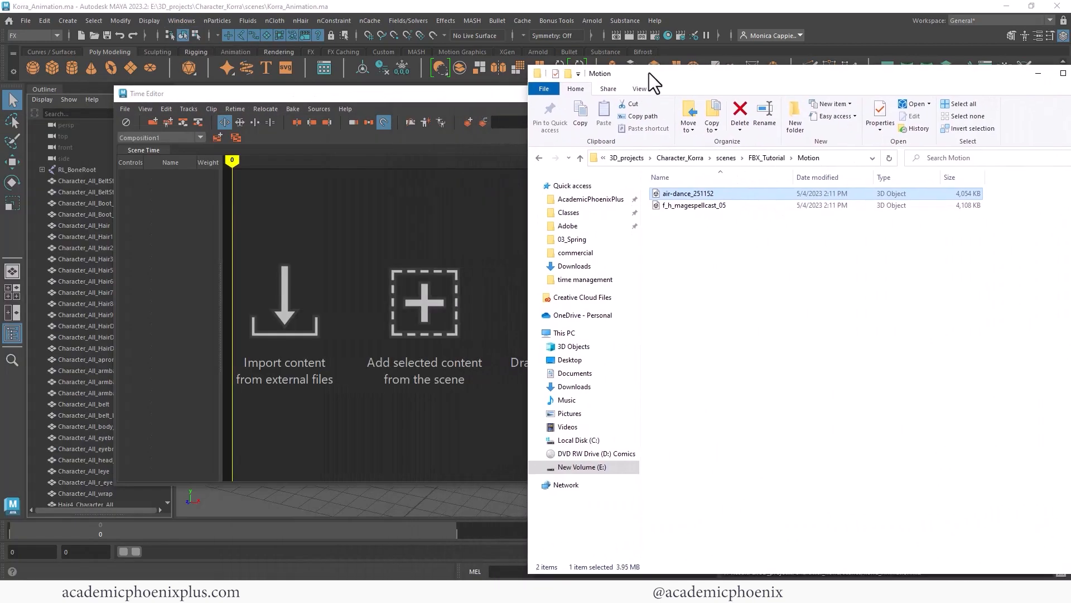
pyautogui.moveTo(688, 197); pyautogui.dragTo(304, 303)
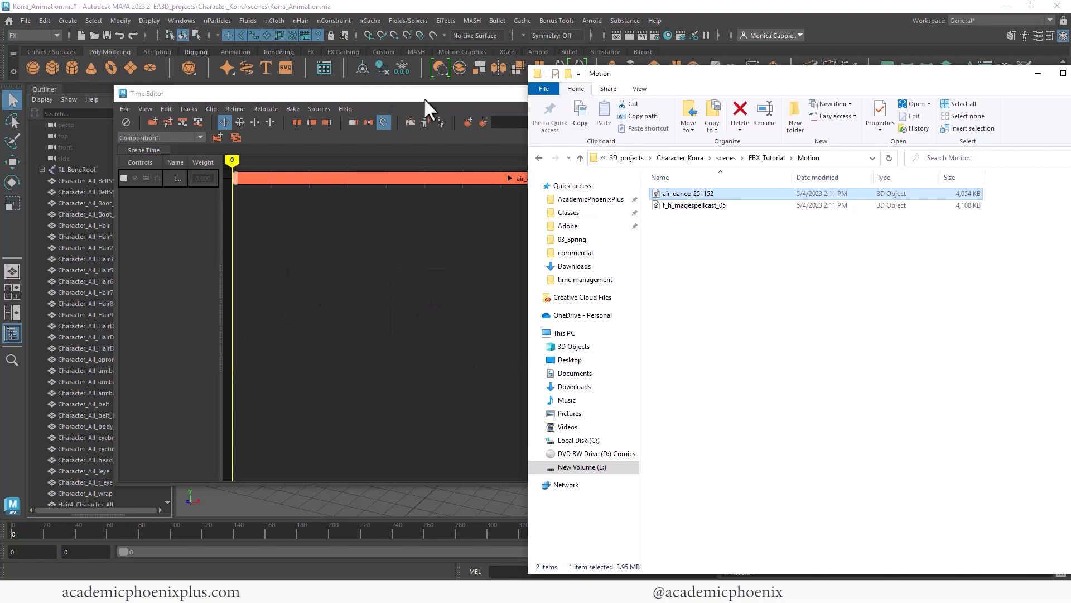
# Step: Clear the view of the character, play the air-dance animation and stop it partway through
pyautogui.moveTo(424, 95); pyautogui.dragTo(493, 105)
pyautogui.moveTo(579, 117); pyautogui.dragTo(273, 131)
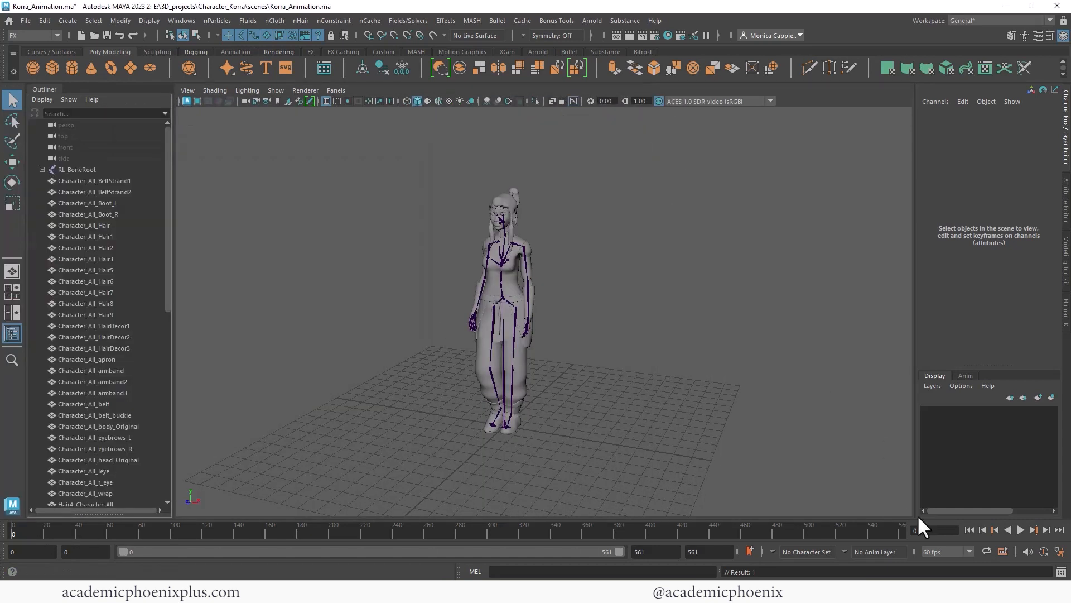
pyautogui.click(1017, 529)
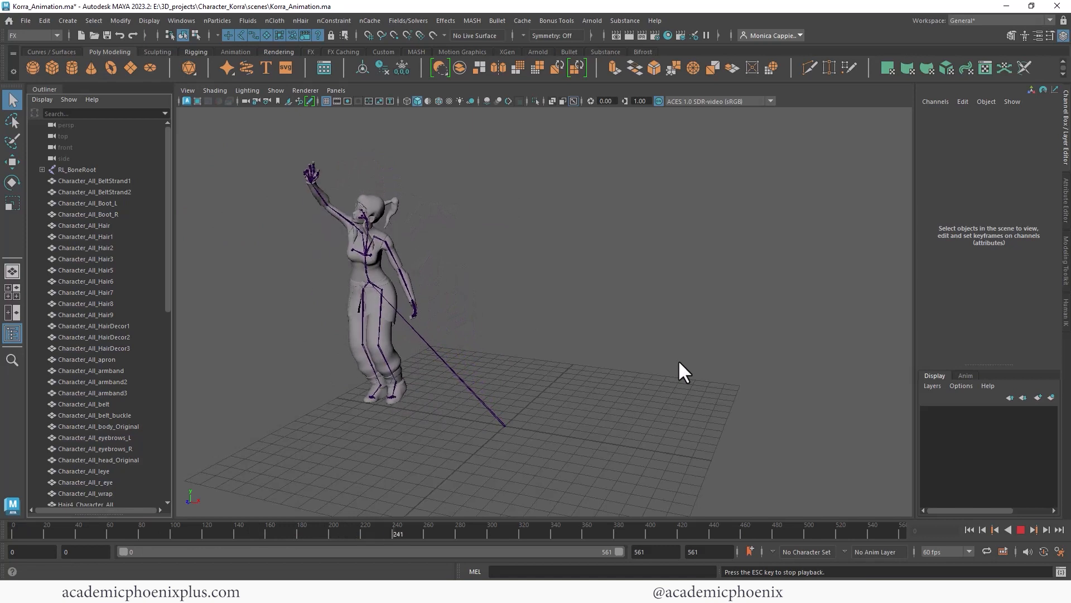
pyautogui.click(1020, 530)
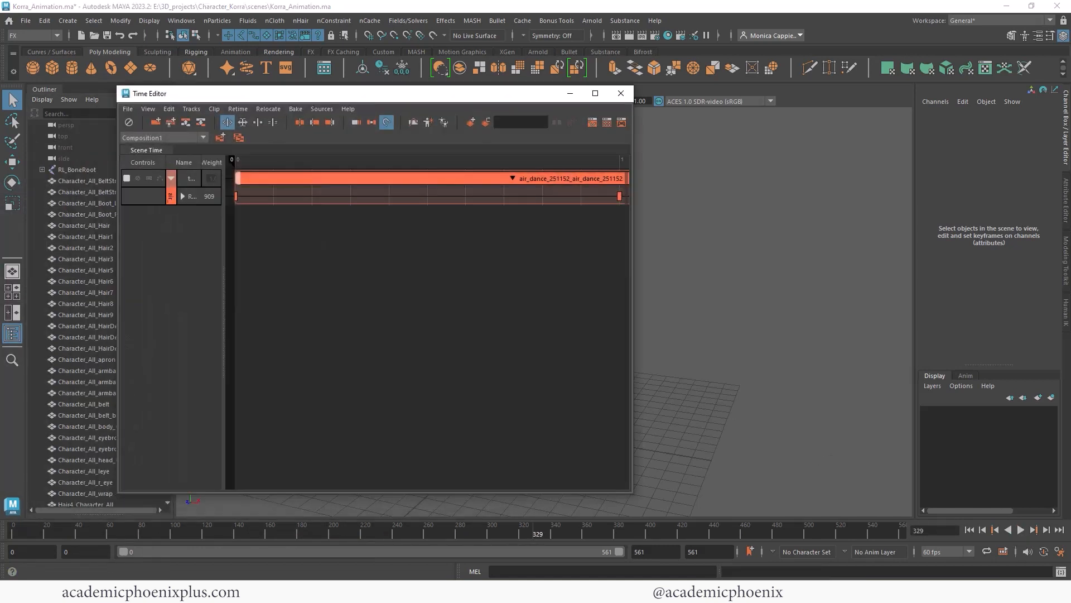
# Step: Add the f_h_magespellcast_05 file from the Motion folder to the Time Editor as a clip on a second track
pyautogui.moveTo(635, 312); pyautogui.dragTo(822, 310)
pyautogui.click(256, 591)
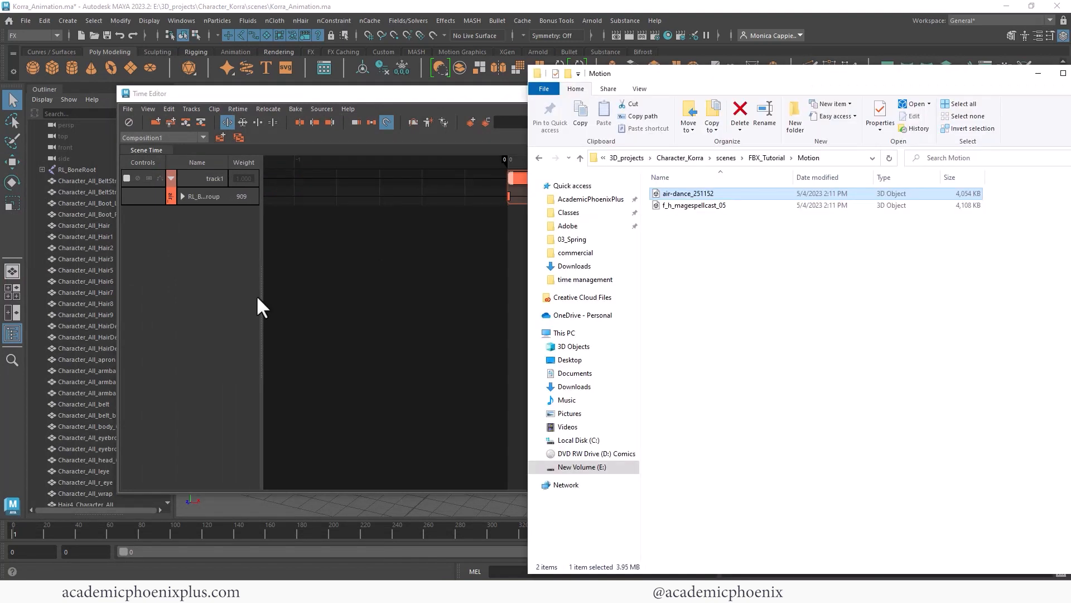
pyautogui.moveTo(706, 78); pyautogui.dragTo(842, 76)
pyautogui.click(809, 204)
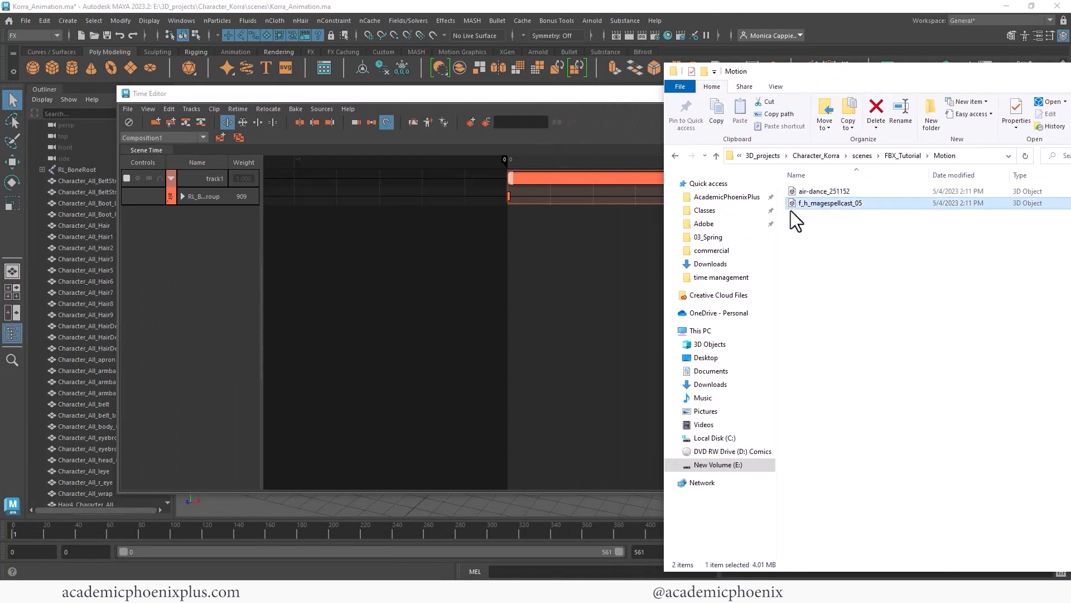
pyautogui.moveTo(607, 254); pyautogui.dragTo(607, 253)
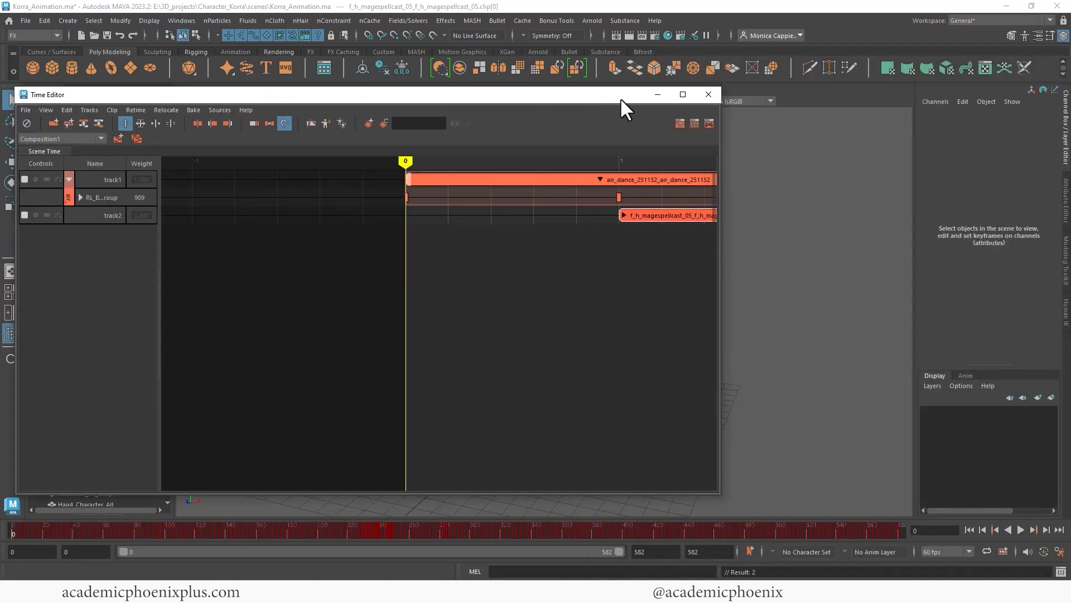
# Step: Move the f_h_magespellcast_05 clip on track2 so it starts right where the air-dance clip ends
pyautogui.moveTo(620, 98); pyautogui.dragTo(280, 99)
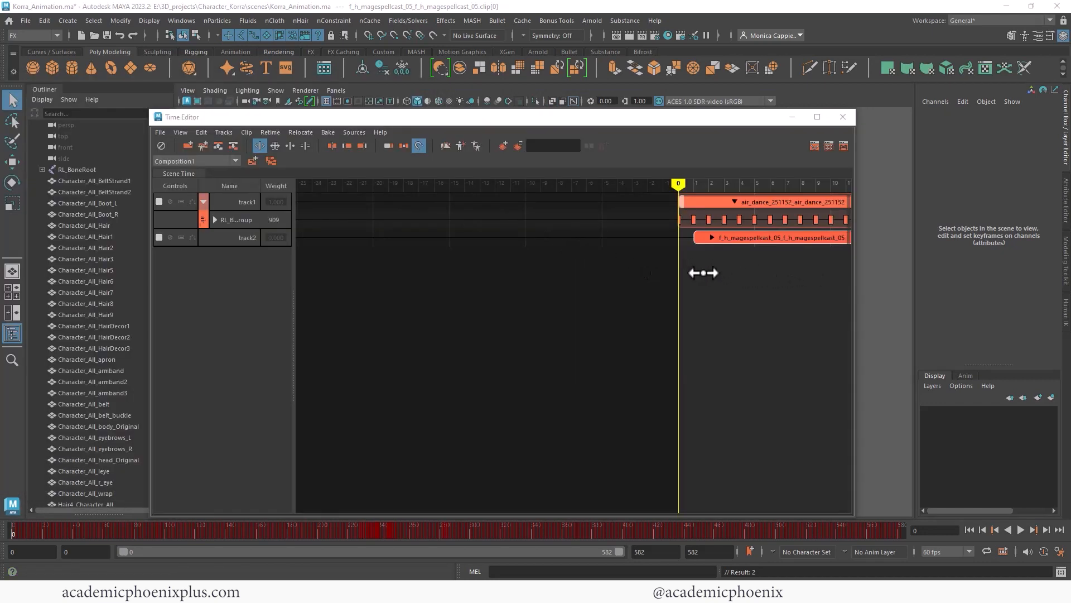
pyautogui.keyDown('alt'); pyautogui.moveTo(703, 273); pyautogui.dragTo(685, 288, button='right'); pyautogui.keyUp('alt')
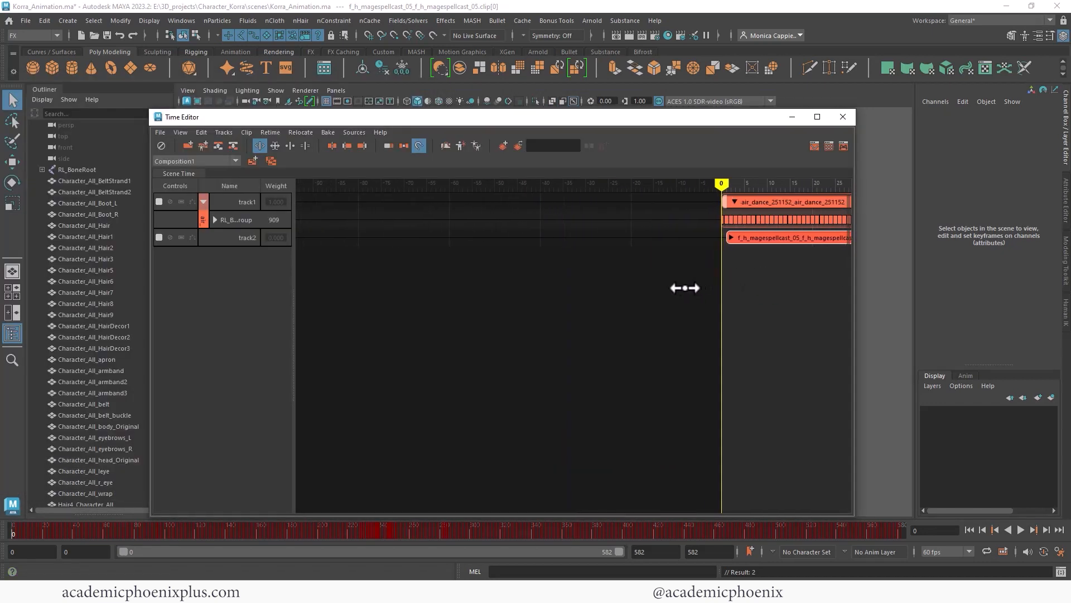
pyautogui.keyDown('alt'); pyautogui.moveTo(802, 296); pyautogui.dragTo(655, 237, button='right'); pyautogui.keyUp('alt')
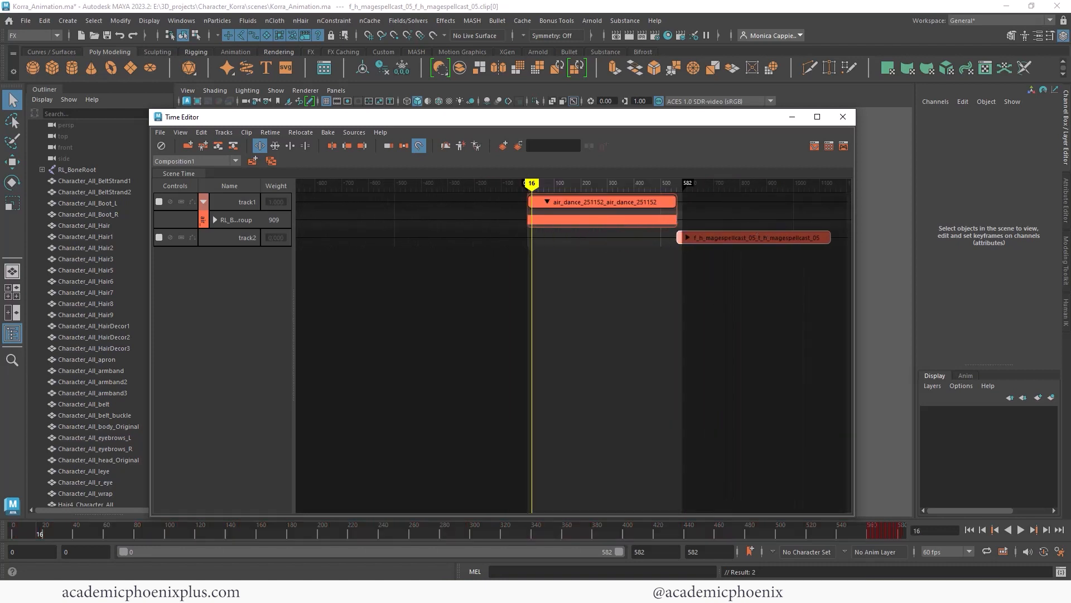
# Step: Scrub through both clips in the Time Editor up to frame 951 to check the combined motion, then close the editor
pyautogui.moveTo(659, 119); pyautogui.dragTo(287, 103)
pyautogui.click(293, 166)
pyautogui.moveTo(294, 164); pyautogui.dragTo(294, 163)
pyautogui.moveTo(359, 105); pyautogui.dragTo(929, 89)
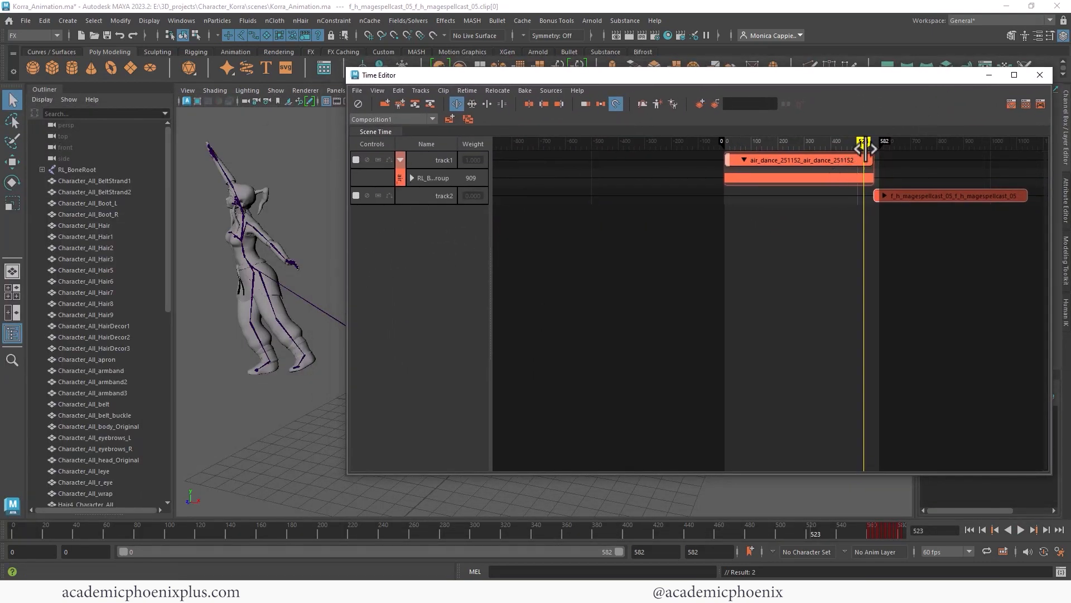
pyautogui.moveTo(866, 146); pyautogui.dragTo(881, 145)
pyautogui.moveTo(862, 75); pyautogui.dragTo(204, 107)
pyautogui.moveTo(217, 165); pyautogui.dragTo(311, 182)
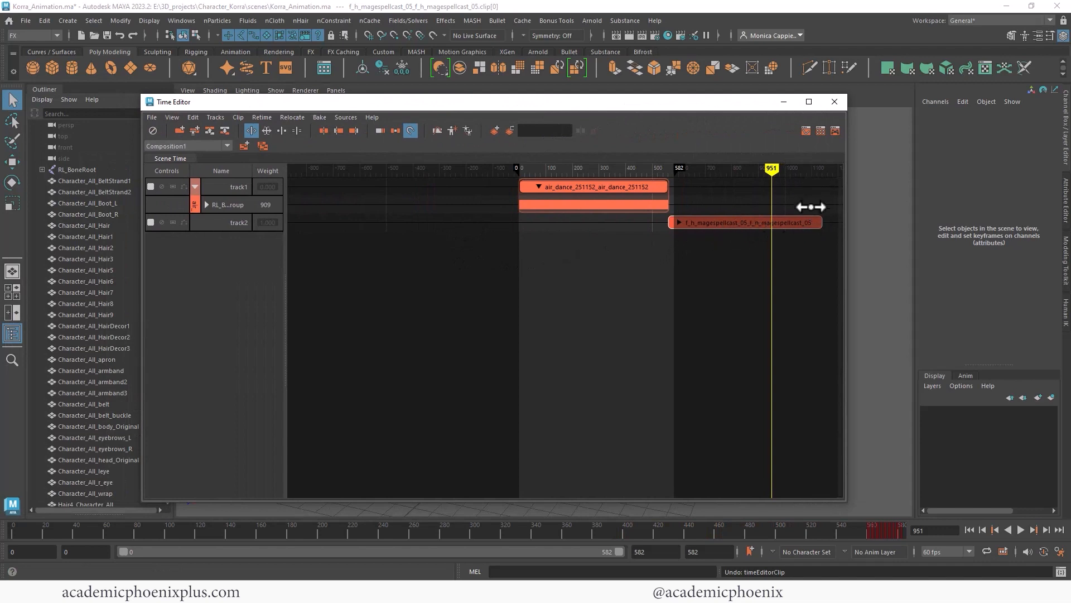
pyautogui.click(837, 101)
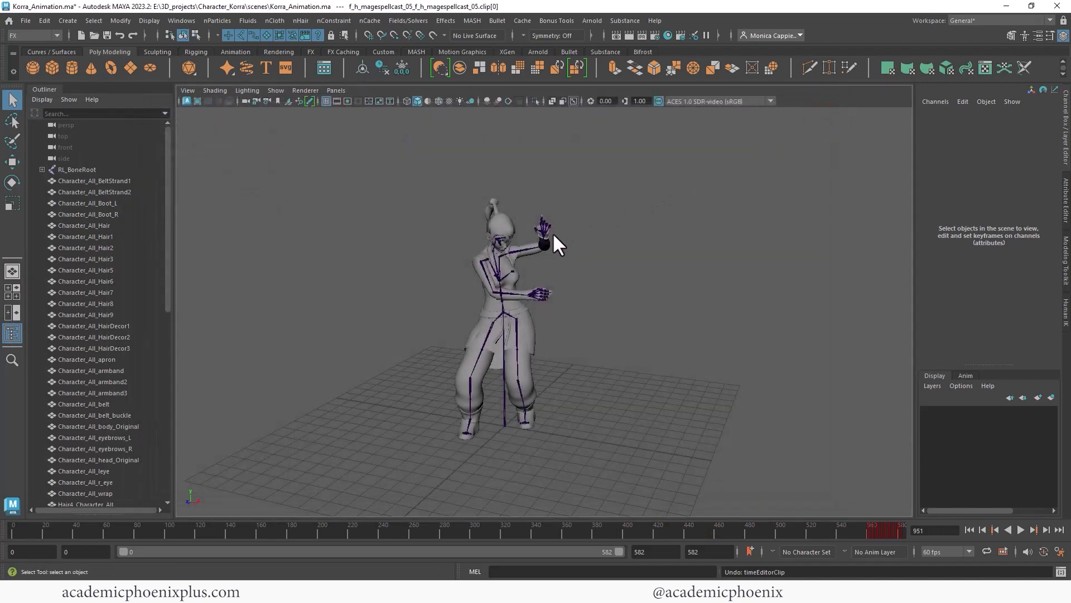
# Step: Select the RL_BoneRoot joint and hide the skeleton so only the character meshes show
pyautogui.keyDown('alt'); pyautogui.moveTo(655, 245); pyautogui.dragTo(665, 232, button='middle'); pyautogui.keyUp('alt')
pyautogui.keyDown('alt'); pyautogui.moveTo(666, 232); pyautogui.dragTo(457, 218); pyautogui.keyUp('alt')
pyautogui.keyDown('alt'); pyautogui.moveTo(457, 218); pyautogui.dragTo(750, 212, button='right'); pyautogui.keyUp('alt')
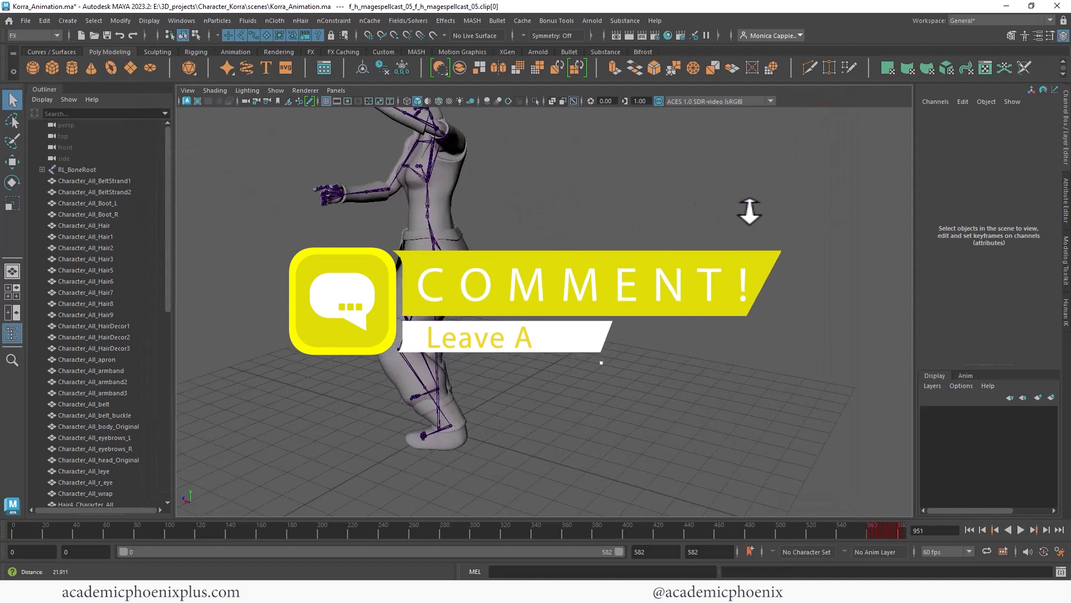
pyautogui.keyDown('alt'); pyautogui.moveTo(603, 239); pyautogui.dragTo(618, 279, button='middle'); pyautogui.keyUp('alt')
pyautogui.keyDown('alt'); pyautogui.moveTo(618, 279); pyautogui.dragTo(714, 253); pyautogui.keyUp('alt')
pyautogui.keyDown('alt'); pyautogui.moveTo(713, 252); pyautogui.dragTo(565, 251, button='right'); pyautogui.keyUp('alt')
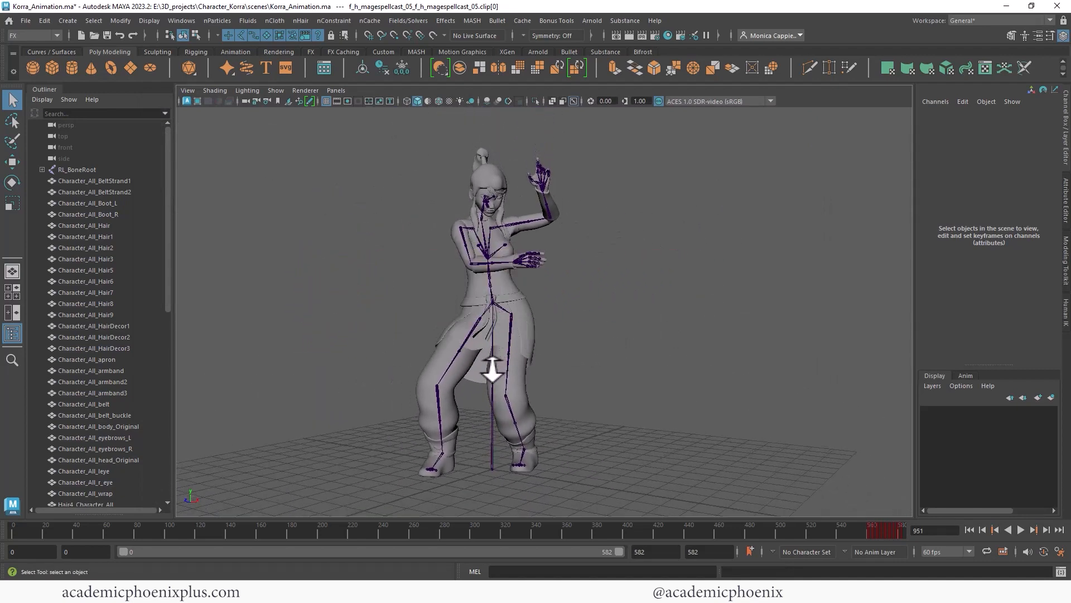
pyautogui.click(508, 364)
pyautogui.click(492, 463)
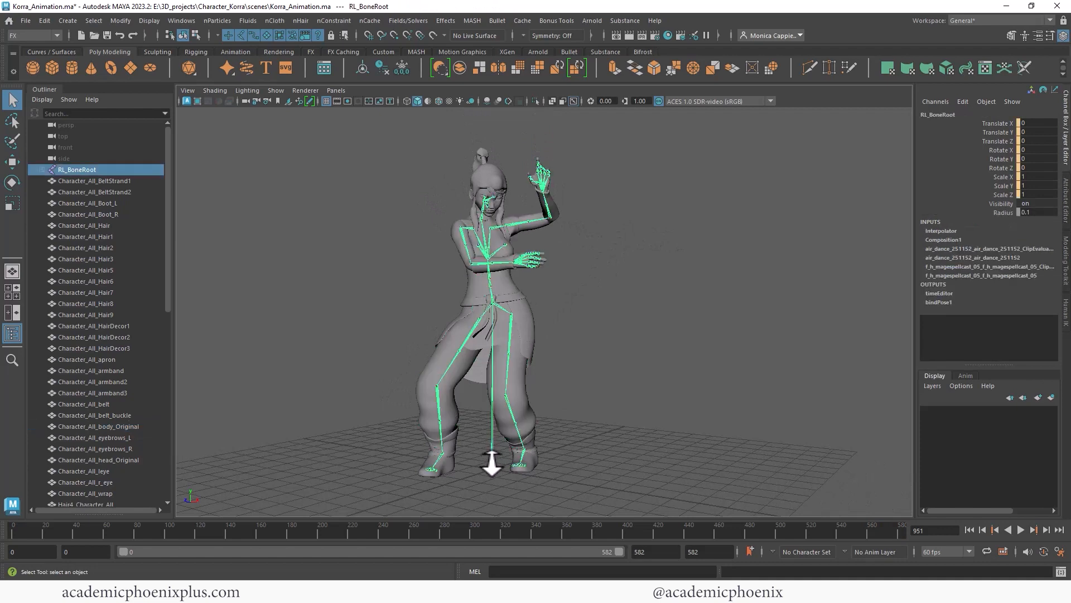
pyautogui.hotkey('ctrl', 'h')
# Step: Scrub the timeline to frame 202 and inspect the animated character without the skeleton from another angle
pyautogui.keyDown('alt'); pyautogui.moveTo(652, 282); pyautogui.dragTo(572, 301); pyautogui.keyUp('alt')
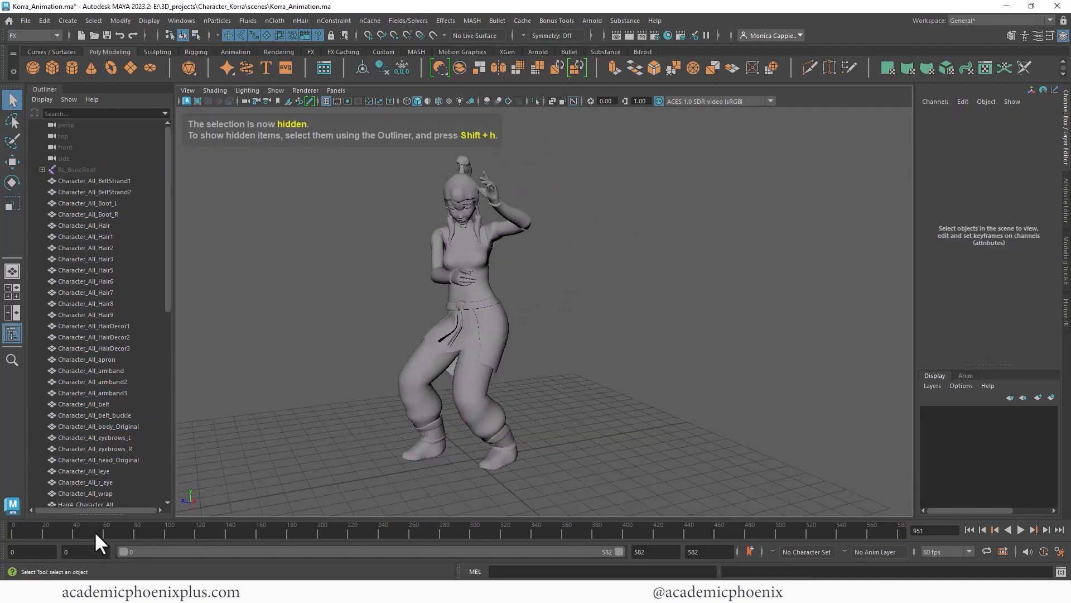
pyautogui.moveTo(95, 531); pyautogui.dragTo(321, 515)
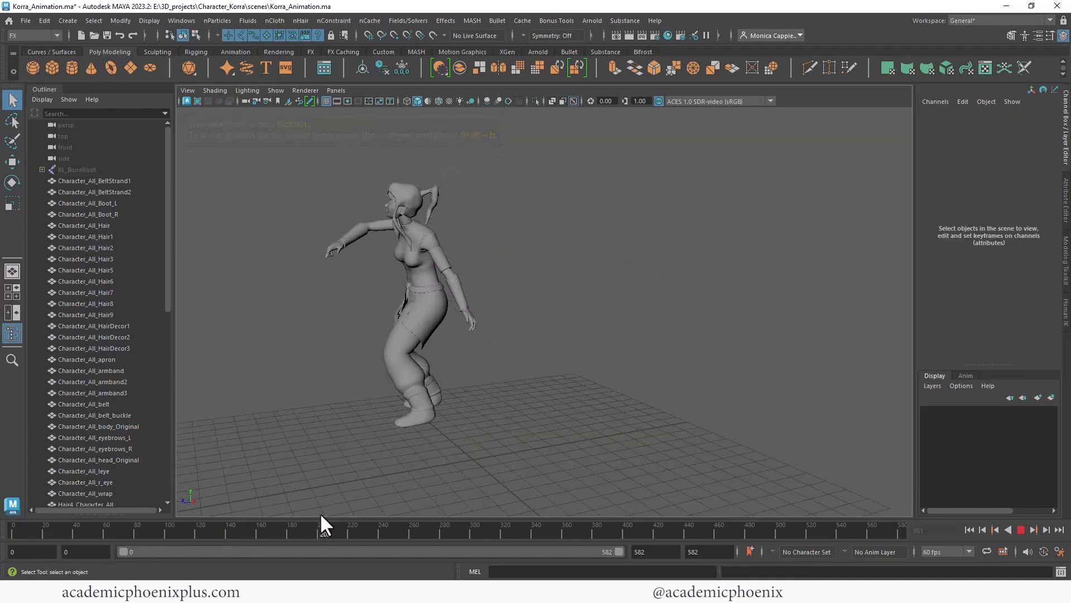
pyautogui.keyDown('alt'); pyautogui.moveTo(330, 416); pyautogui.dragTo(419, 349); pyautogui.keyUp('alt')
pyautogui.keyDown('alt'); pyautogui.moveTo(424, 341); pyautogui.dragTo(393, 301, button='right'); pyautogui.keyUp('alt')
pyautogui.keyDown('alt'); pyautogui.moveTo(415, 302); pyautogui.dragTo(514, 290, button='middle'); pyautogui.keyUp('alt')
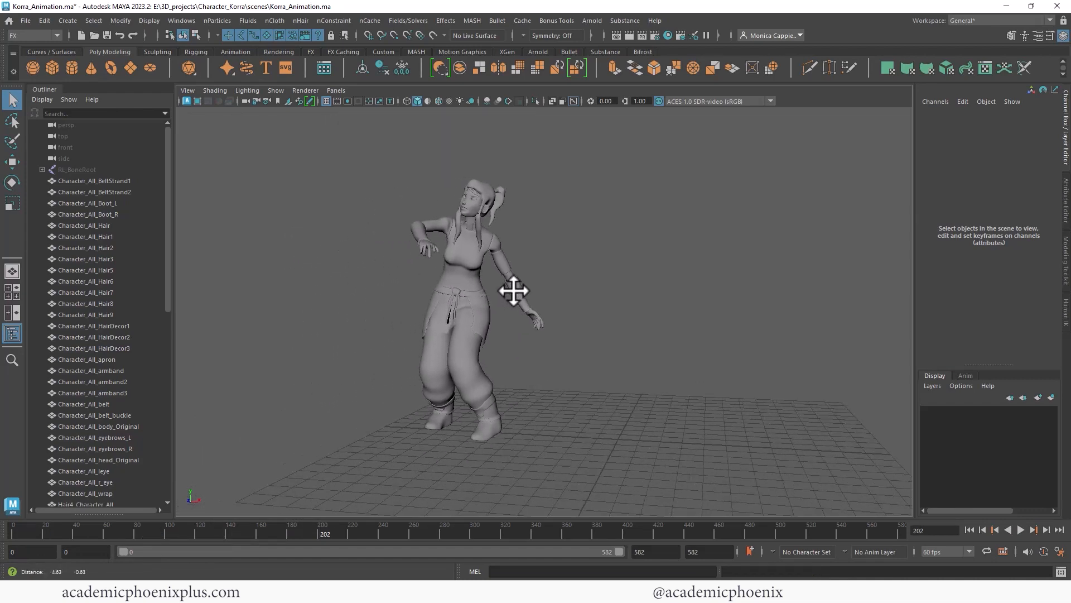
# Step: Play back the combined animation on the visible character meshes, return to frame 0, and replay it from the start
pyautogui.keyDown('alt'); pyautogui.moveTo(514, 291); pyautogui.dragTo(632, 328); pyautogui.keyUp('alt')
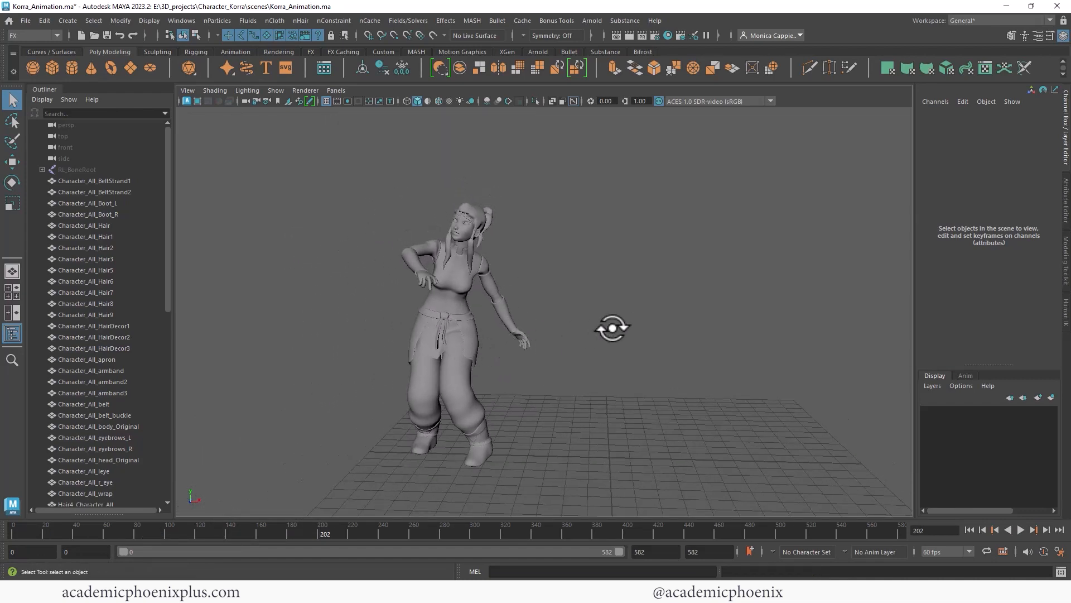
pyautogui.hotkey('alt', 'v')
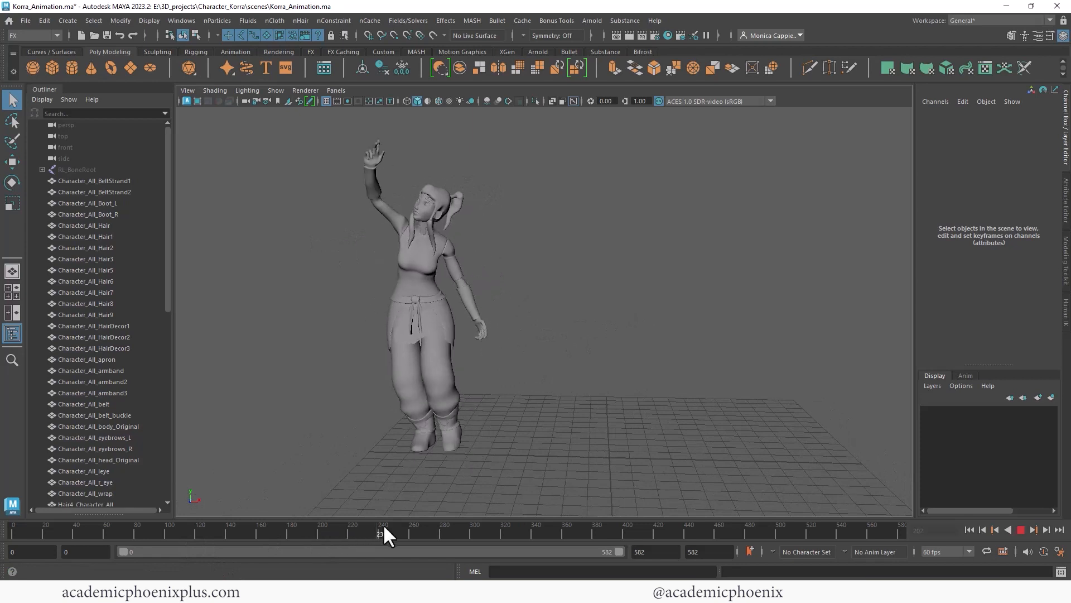
pyautogui.click(25, 527)
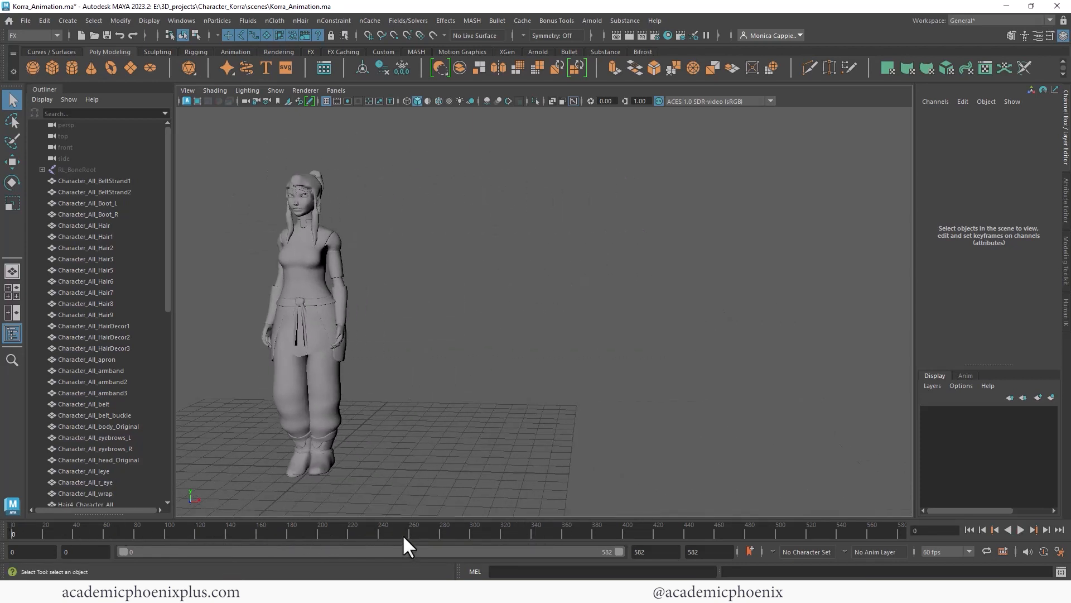
pyautogui.hotkey('alt', 'v')
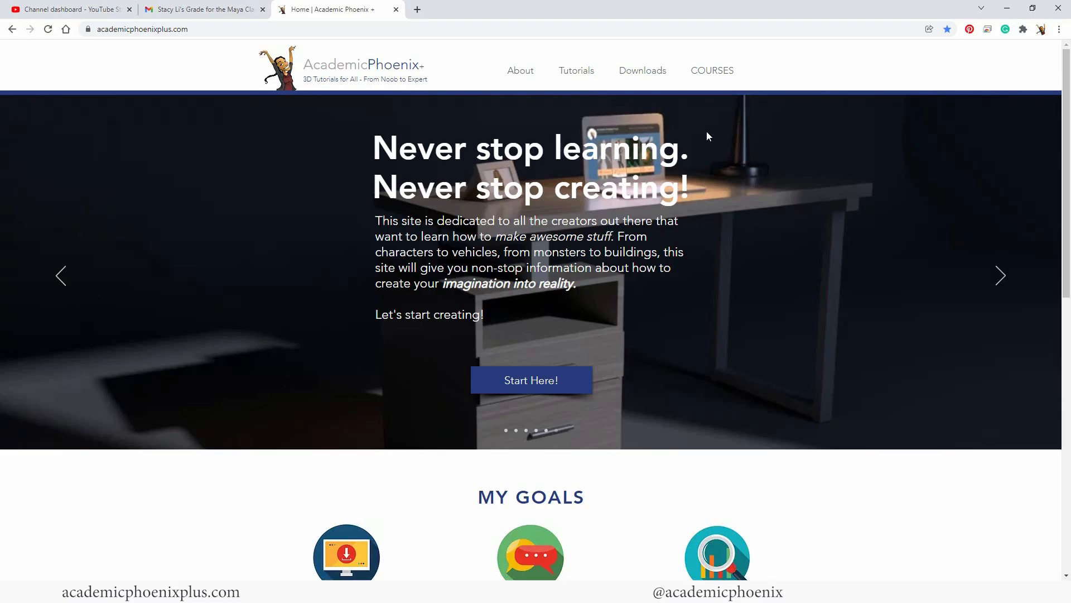
# Step: In Chrome, open the Courses page of academicphoenixplus.com and read through the Maya Beginner still life course page
pyautogui.click(713, 72)
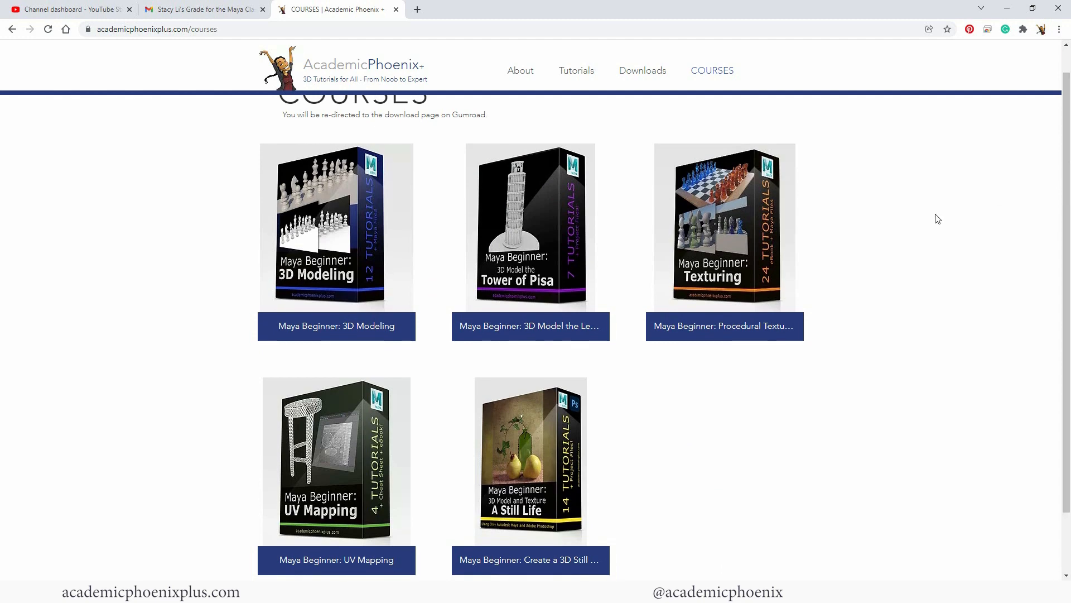
pyautogui.click(547, 454)
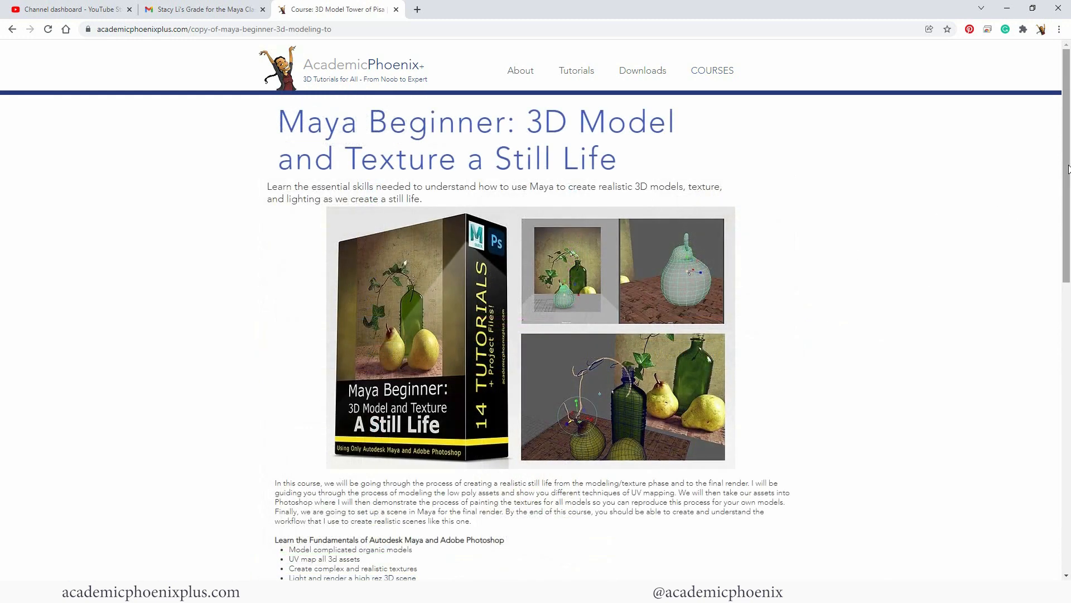
pyautogui.moveTo(1068, 168); pyautogui.dragTo(1019, 421)
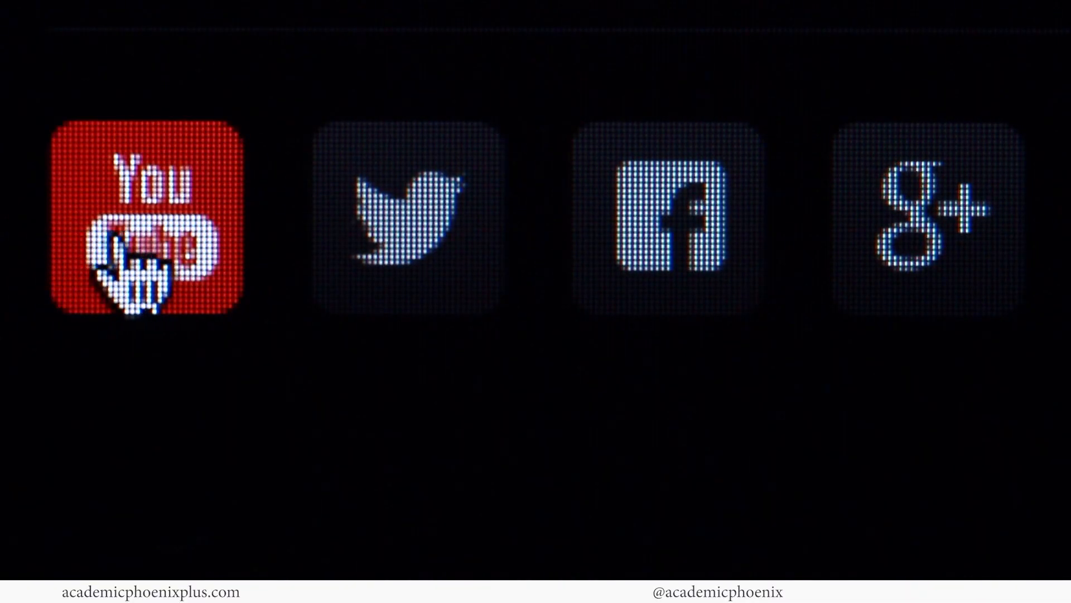